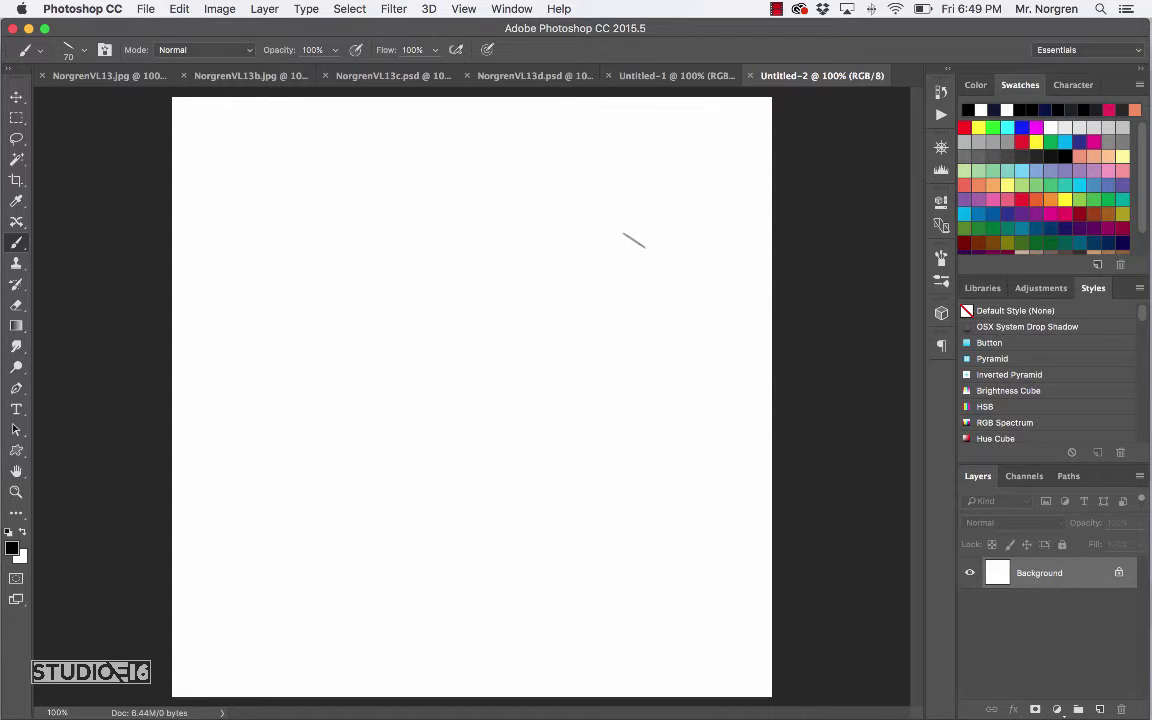
- Create a new white 5 × 5 inch, 300 pixels/inch document, Untitled-3
left_click(145, 12)
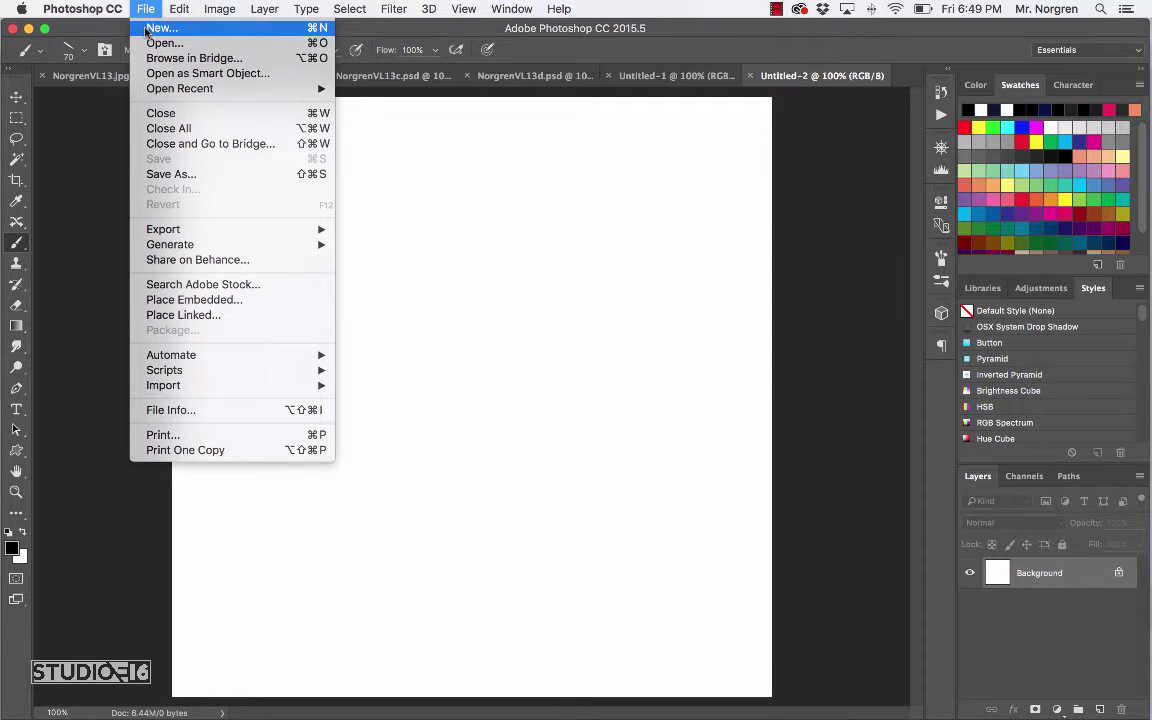
left_click(147, 29)
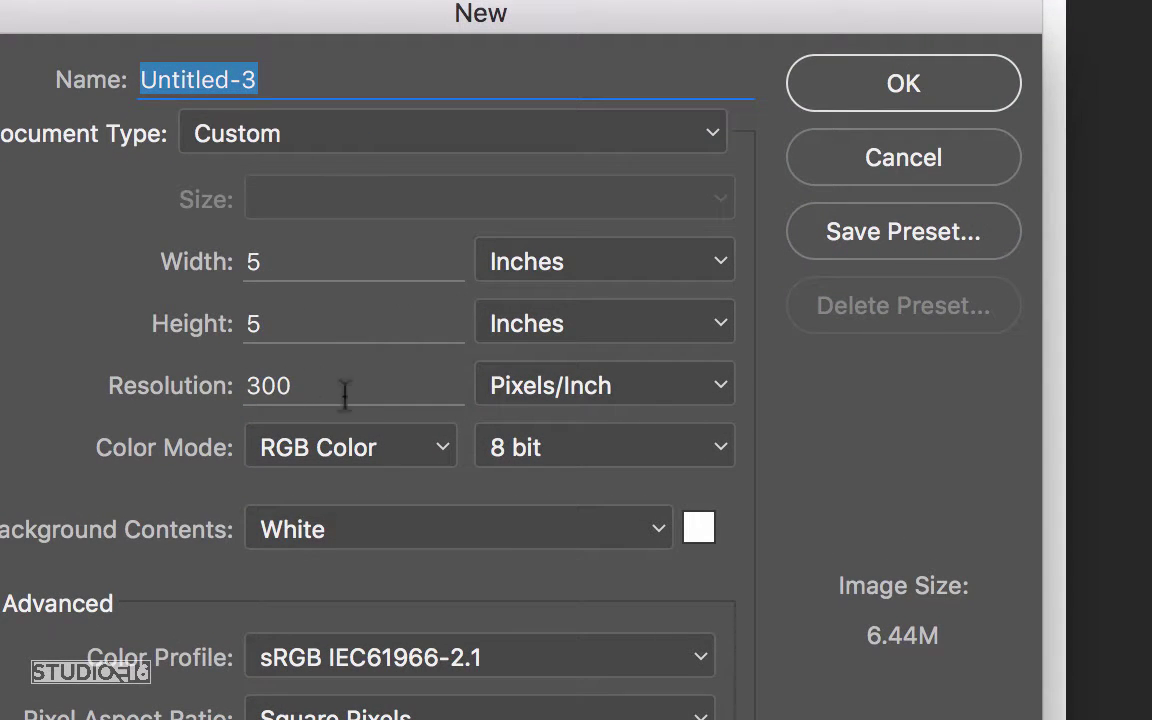
left_click(906, 90)
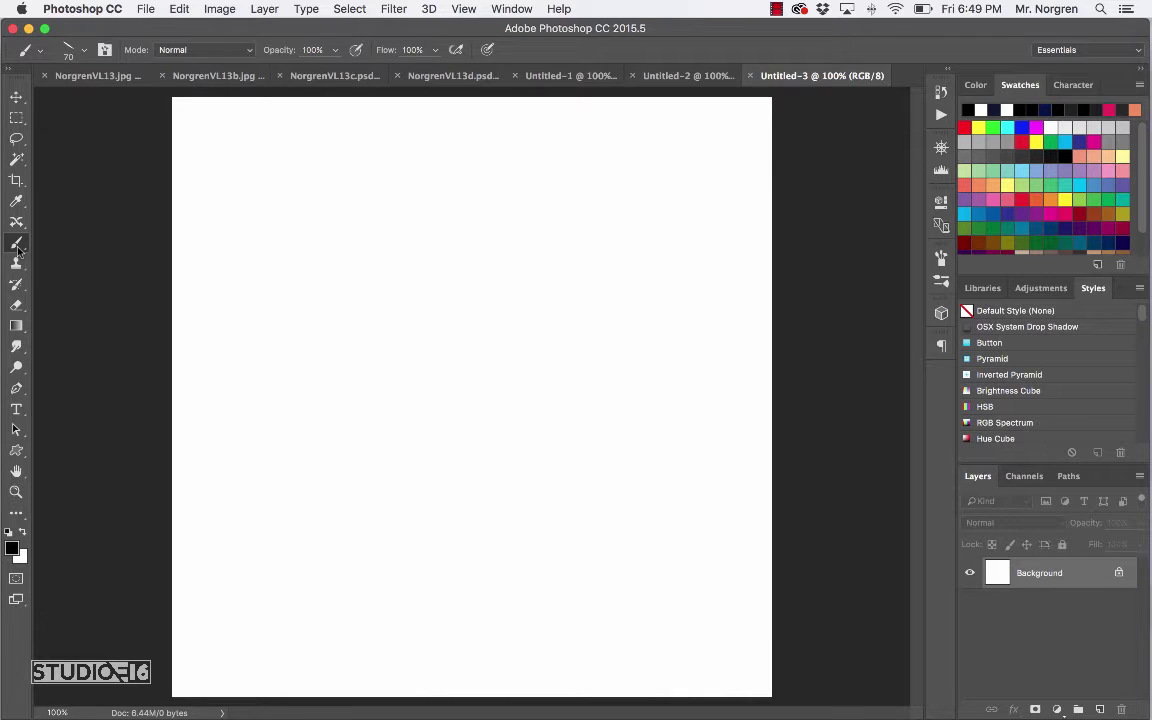
- Switch to the Brush tool and pick the hard round 70 px brush preset
left_click(16, 117)
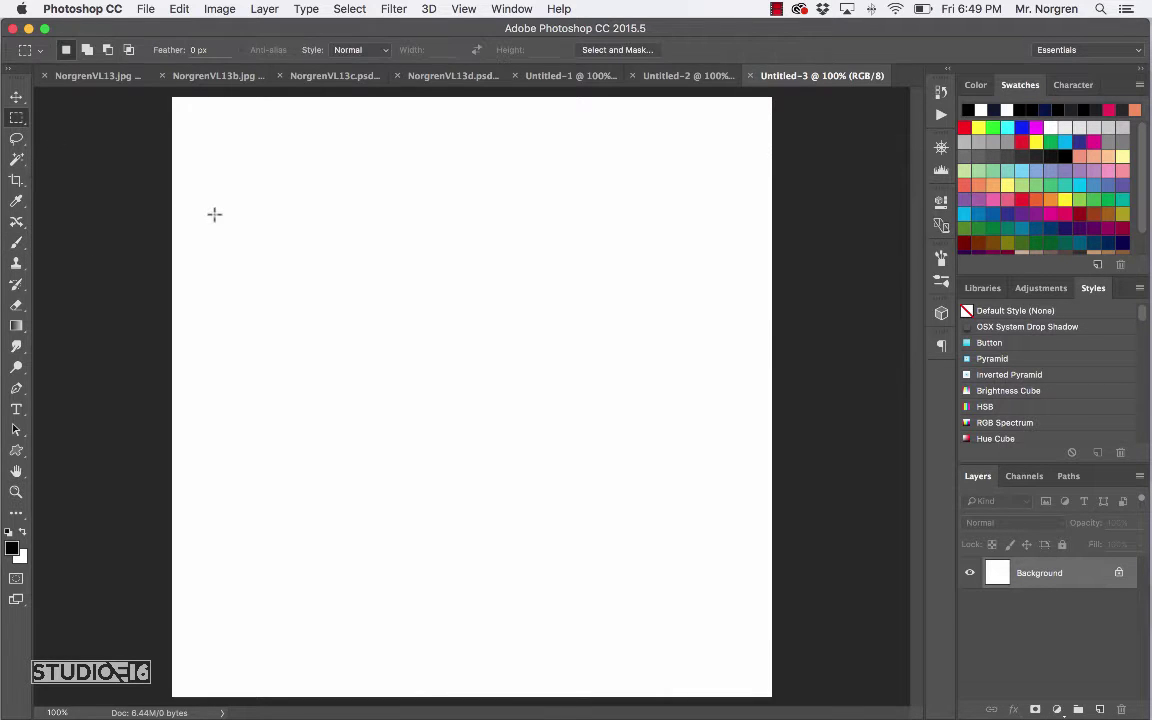
key("b")
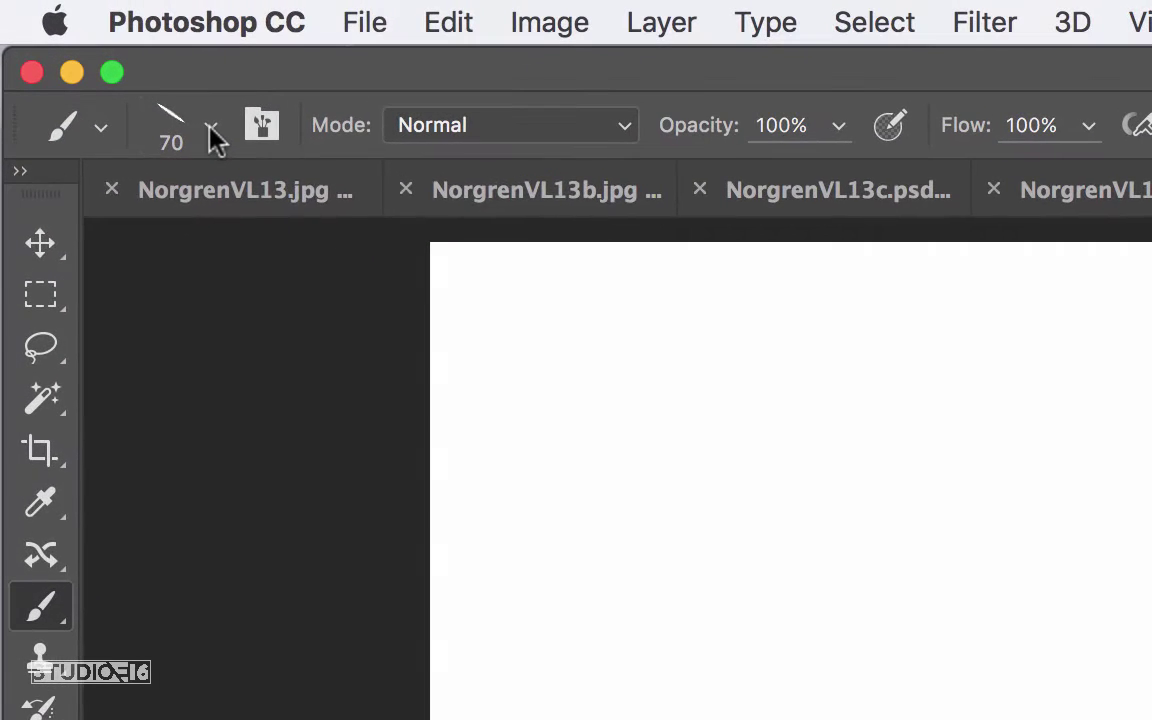
left_click(212, 132)
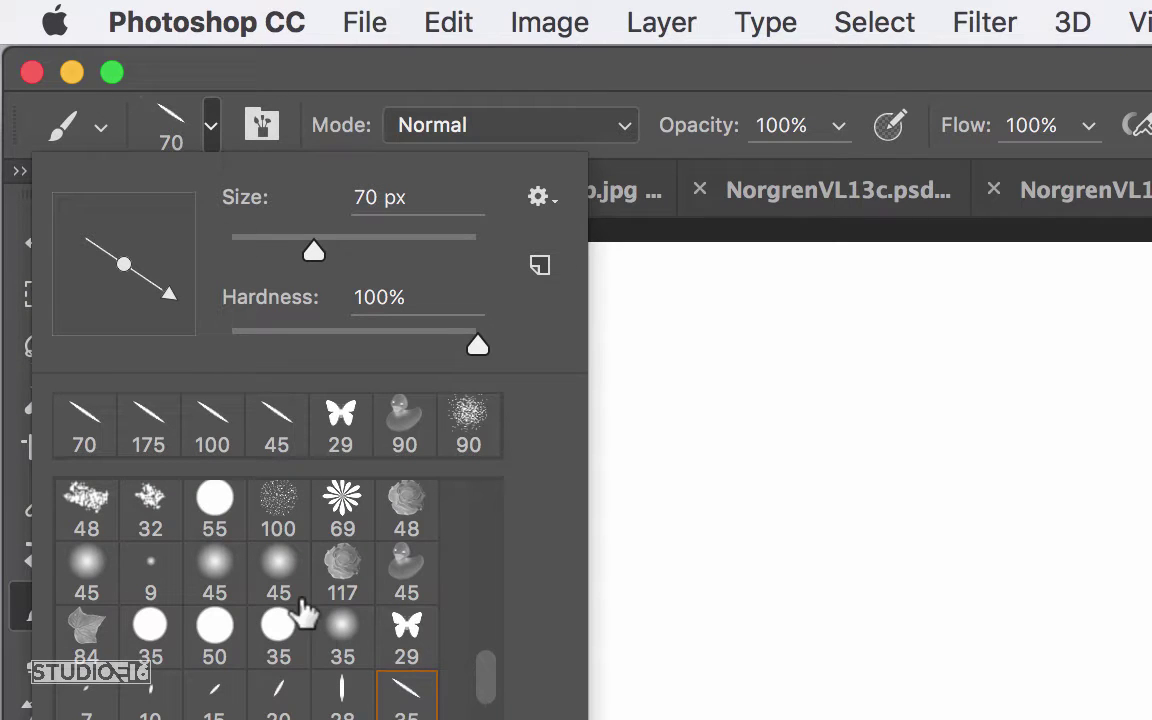
left_click_drag(477, 664, 473, 481)
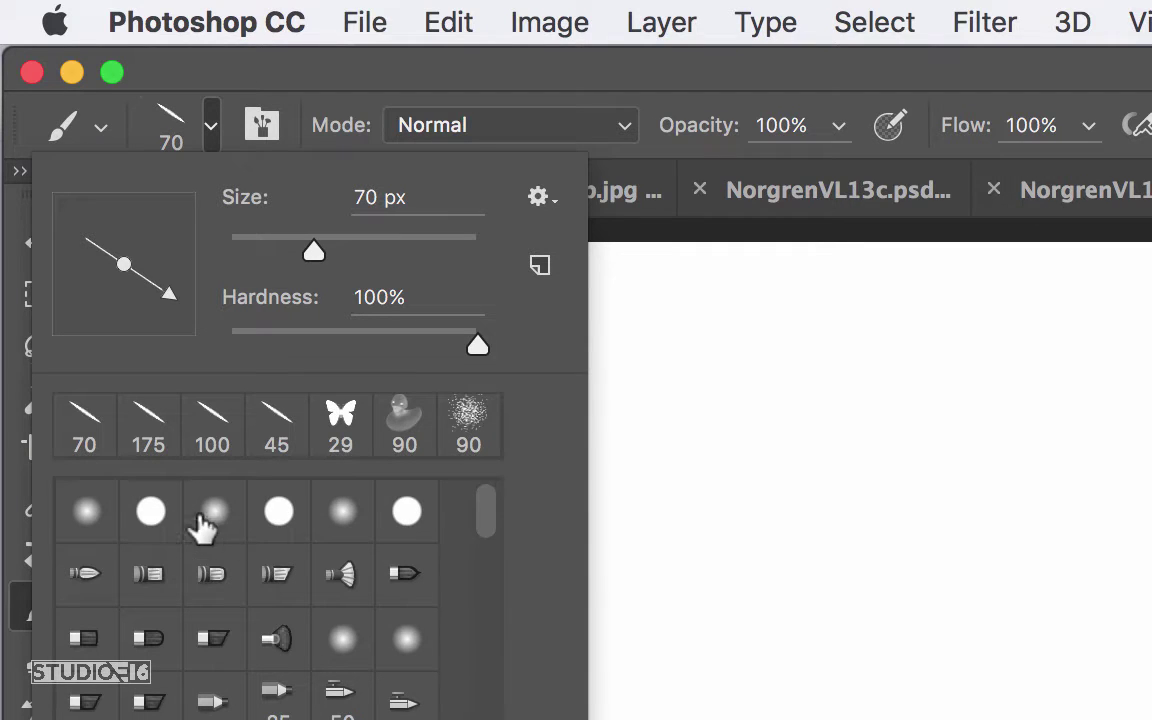
left_click(150, 518)
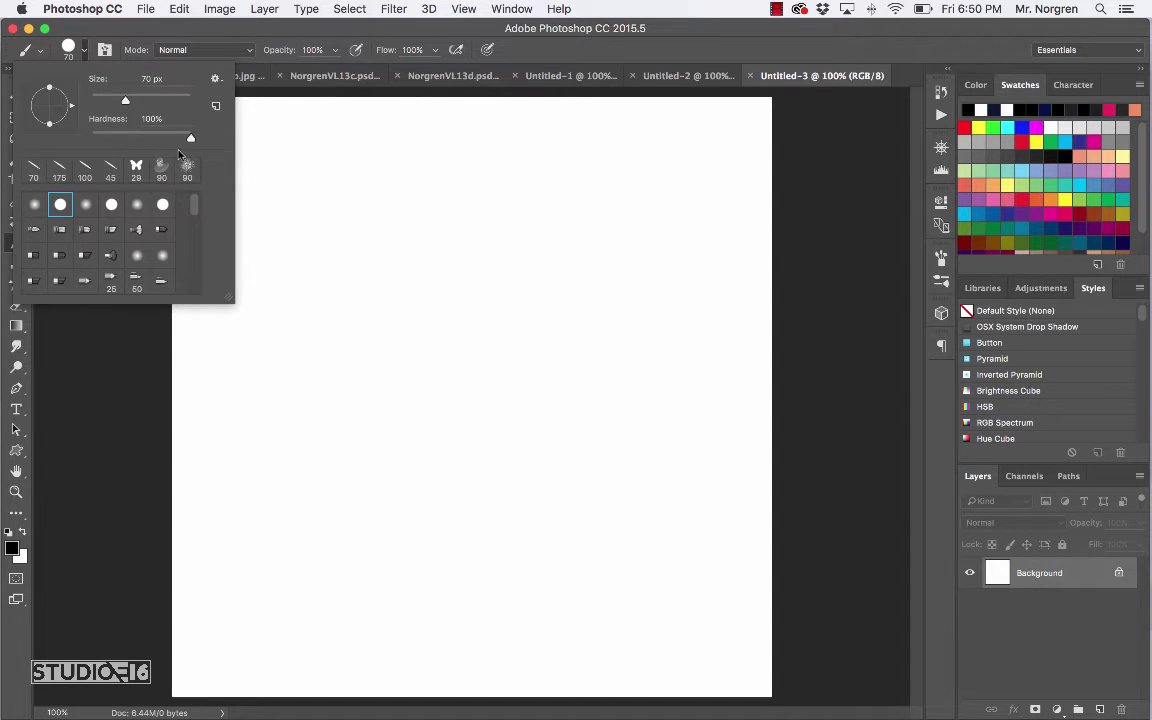
key("Return")
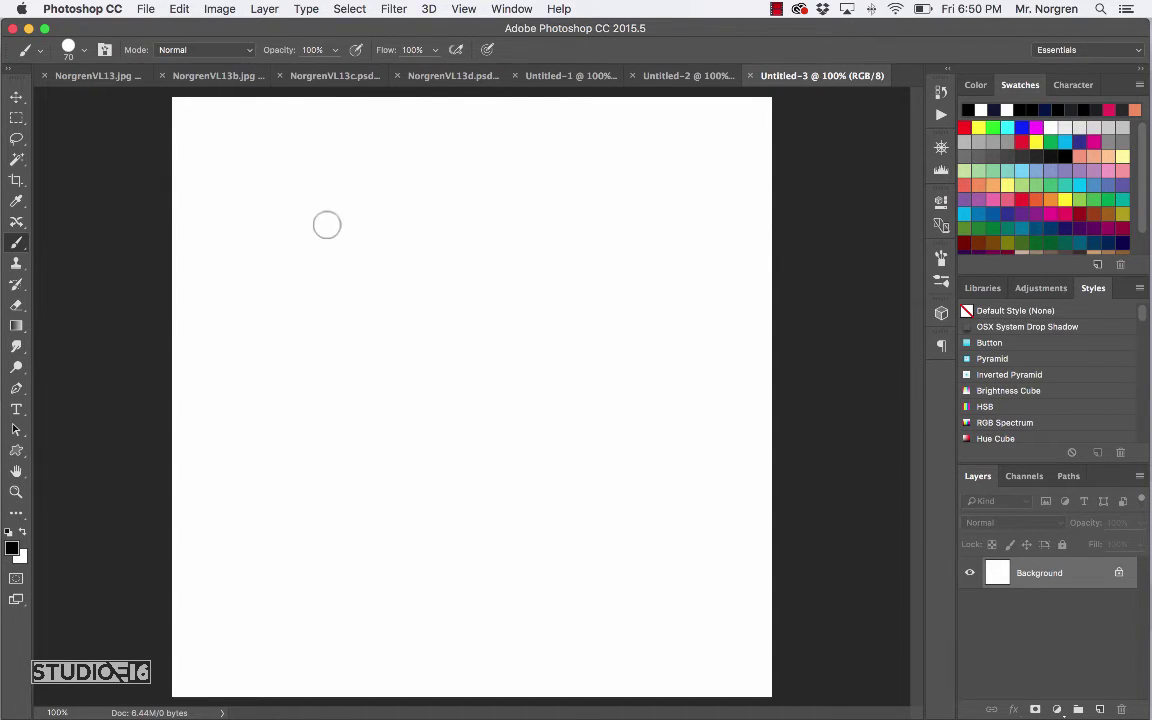
- Shrink the brush to 30 px and paint four horizontal lines across the canvas
key("bracketleft")
key("bracketleft")
key("bracketleft")
key("bracketleft")
left_click(278, 179)
left_click(648, 179, "shift")
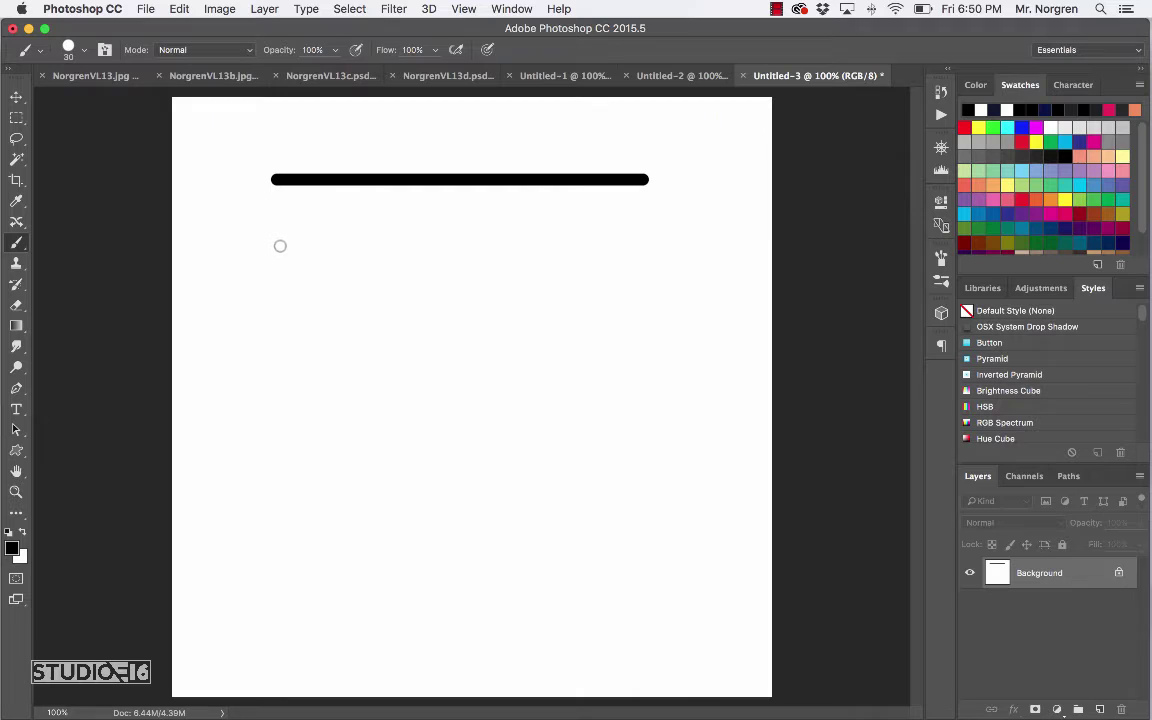
left_click_drag(271, 238, 648, 238)
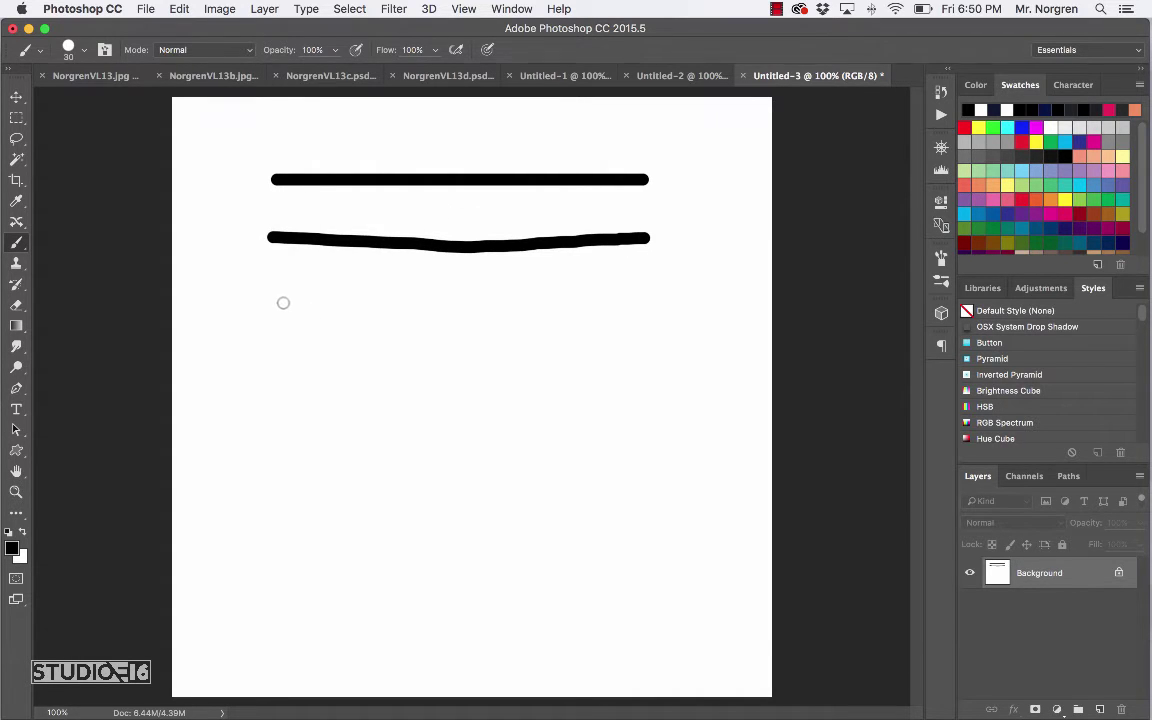
left_click(678, 301, "shift")
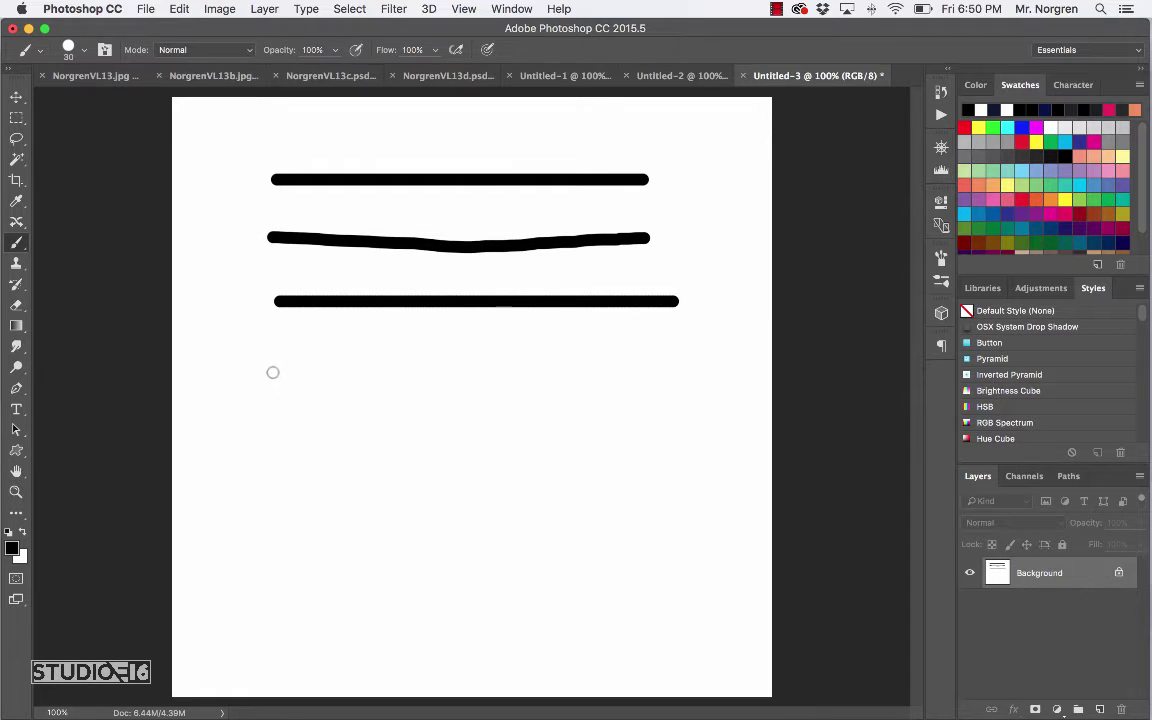
left_click_drag(273, 372, 656, 376)
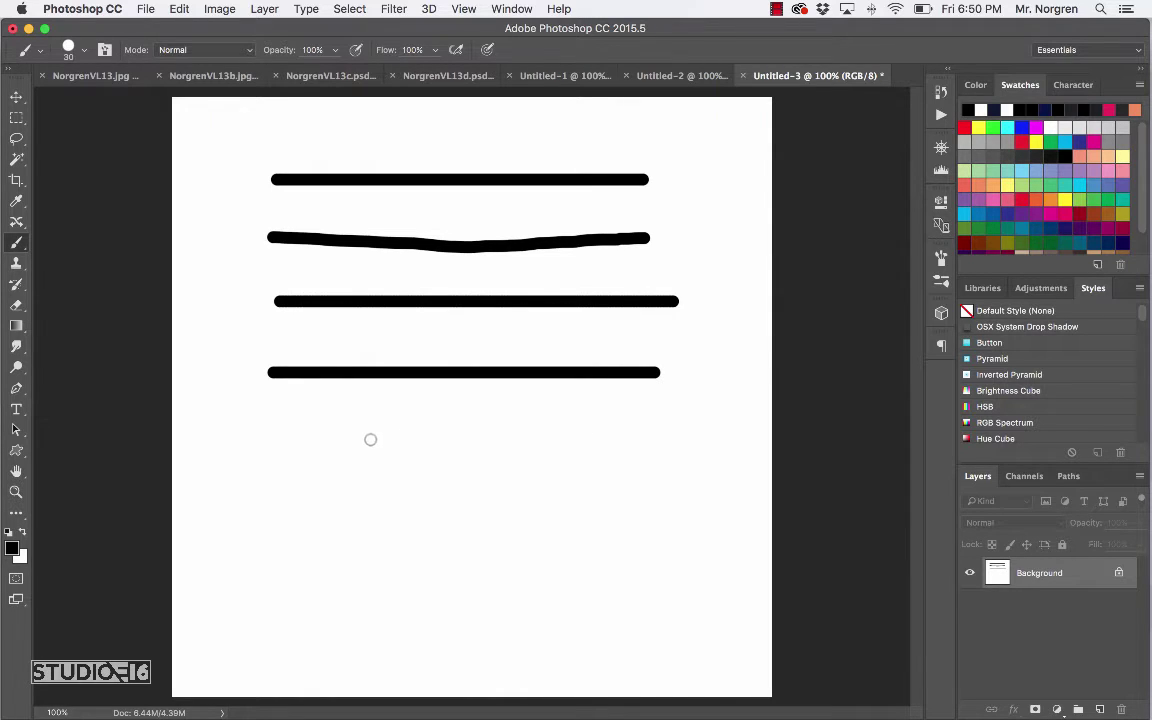
- Paint a Z-shaped zigzag and a long bottom line, then fill the canvas white
left_click(280, 430, "shift")
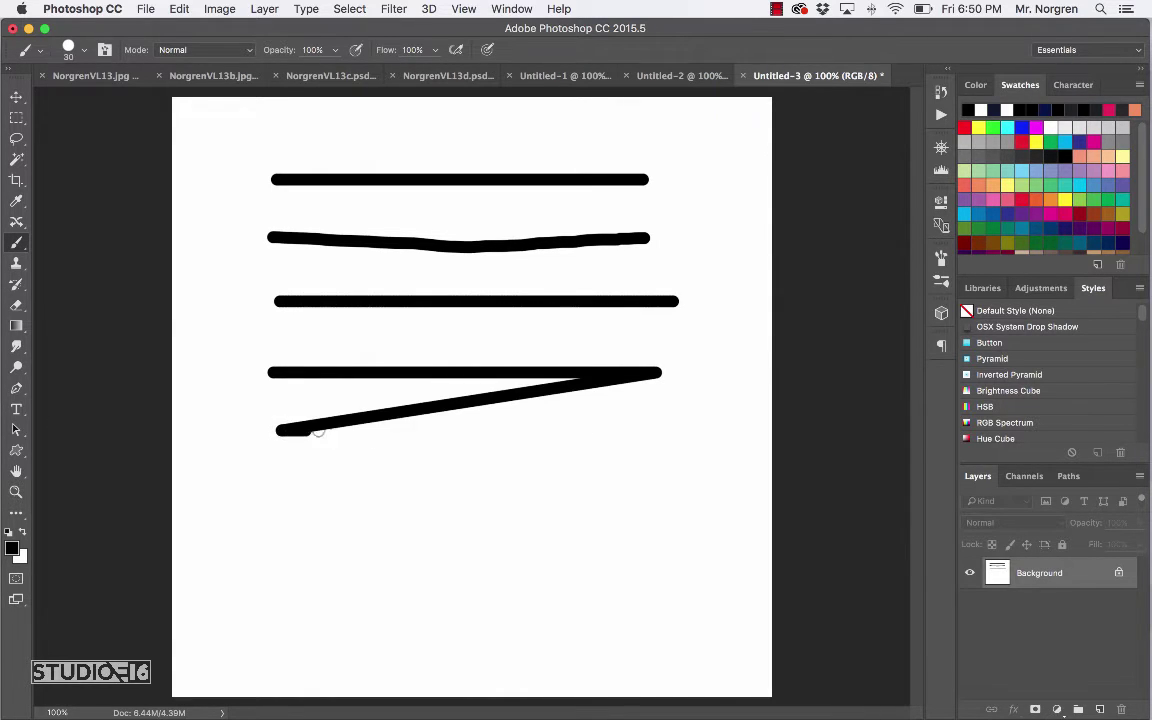
left_click_drag(355, 432, 658, 432)
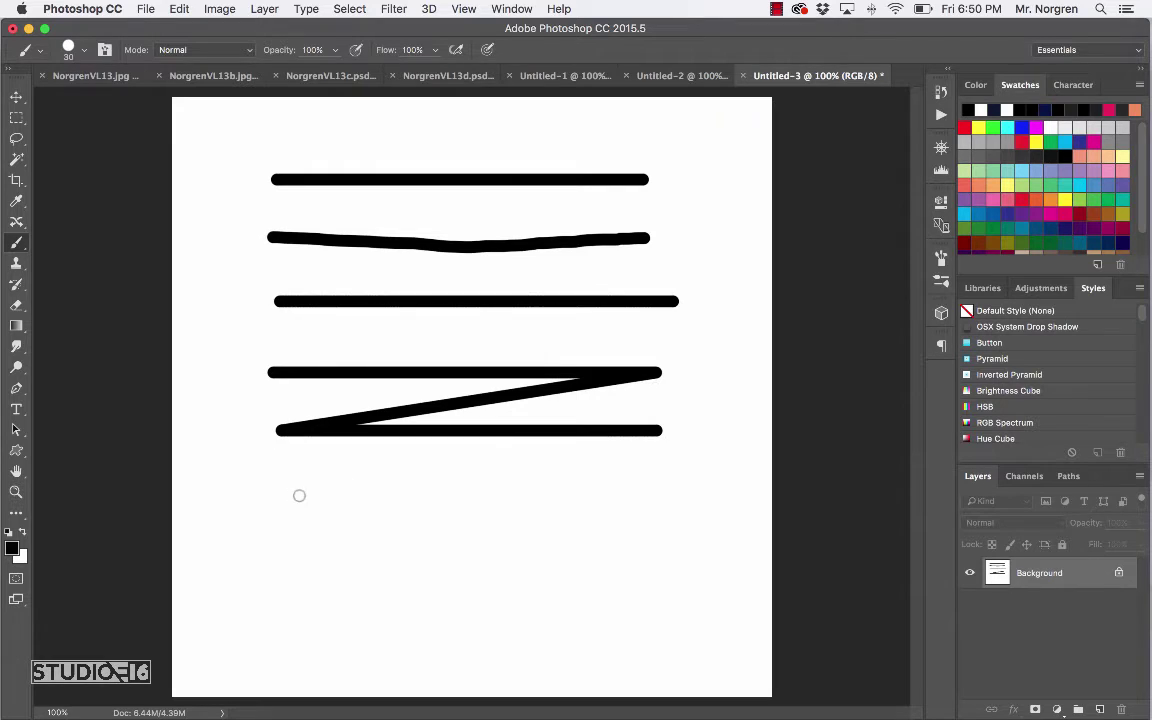
left_click(288, 489, "shift")
left_click_drag(288, 489, 653, 489)
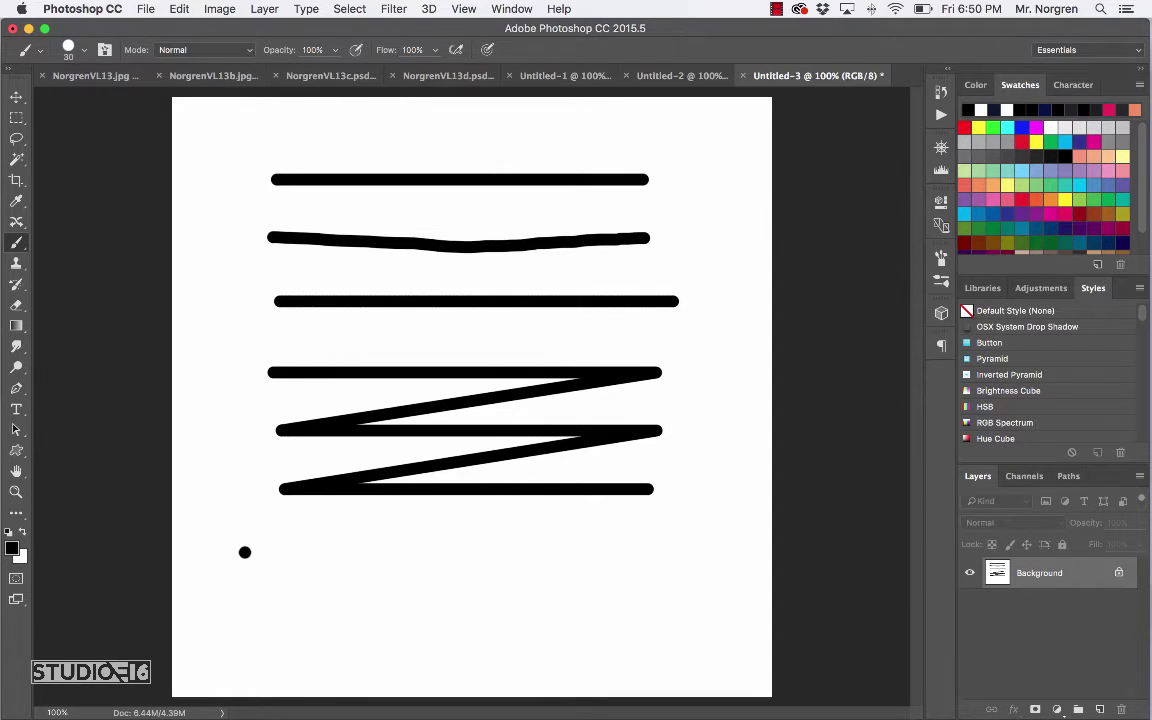
left_click_drag(245, 552, 684, 566)
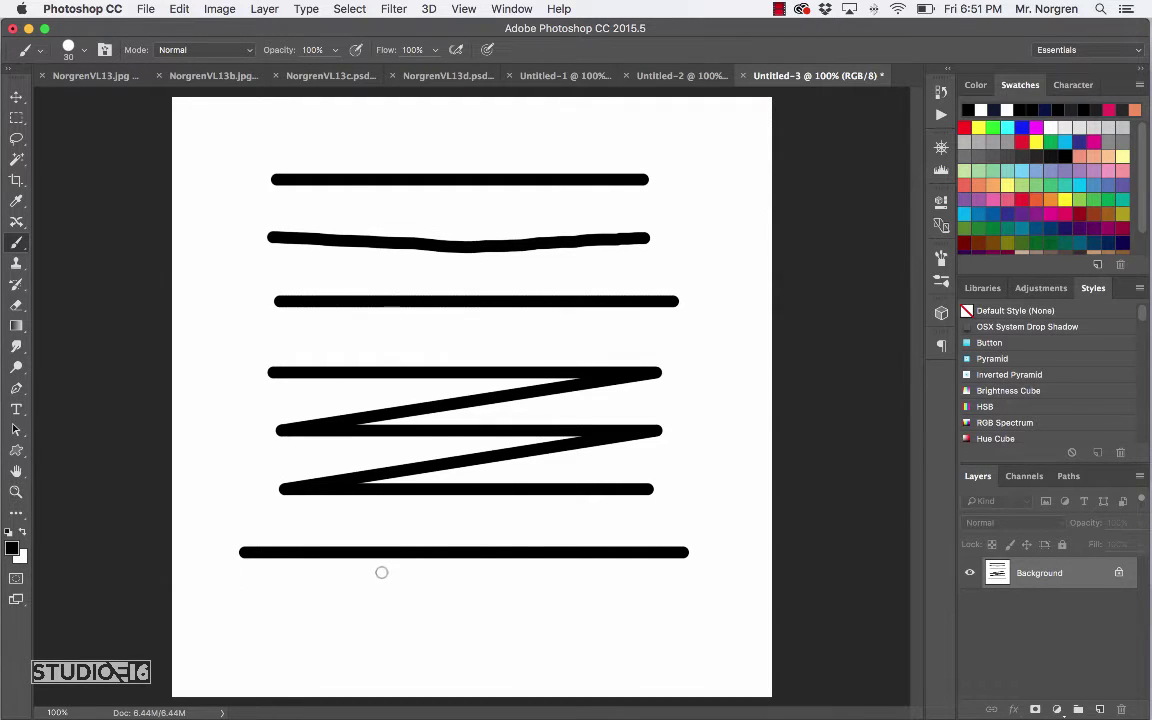
key("super+BackSpace")
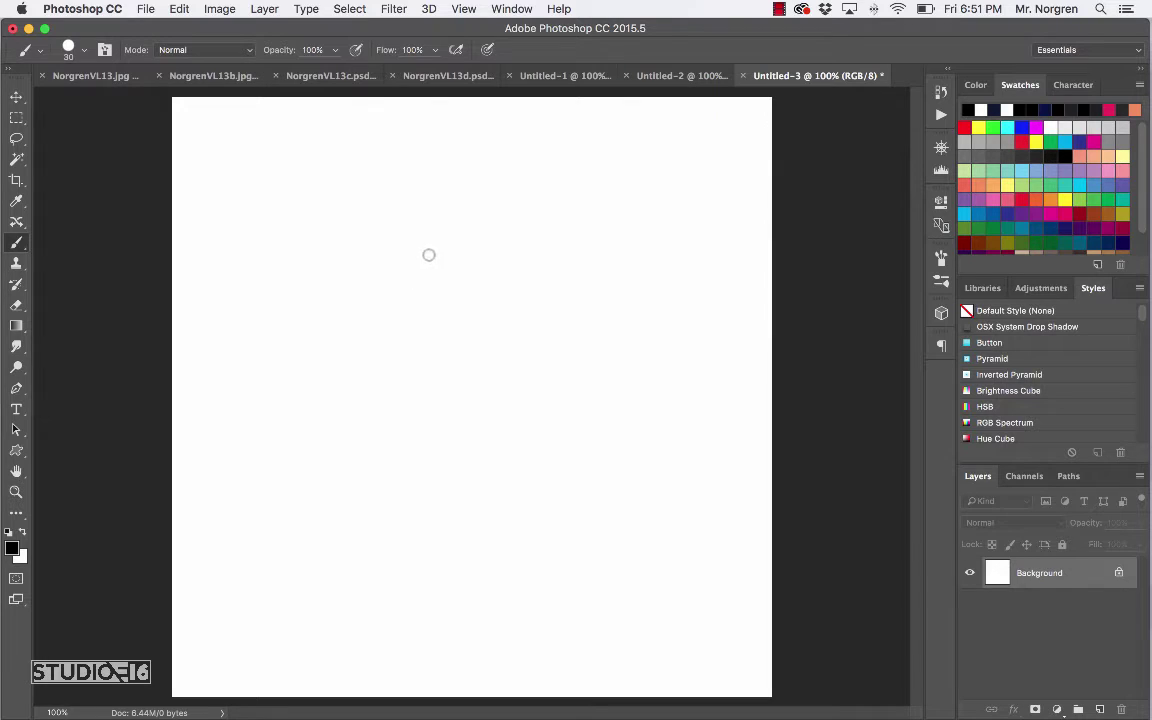
- Paint a black circle face outline, two dot eyes and a curved smile
mouse_move(445, 240)
left_mouse_down()
mouse_move(383, 241)
mouse_move(345, 294)
mouse_move(386, 385)
mouse_move(470, 402)
mouse_move(513, 326)
mouse_move(479, 264)
mouse_move(438, 237)
left_mouse_up()
left_click(399, 292)
left_click(446, 292)
mouse_move(398, 328)
left_mouse_down()
mouse_move(421, 365)
mouse_move(461, 326)
left_mouse_up()
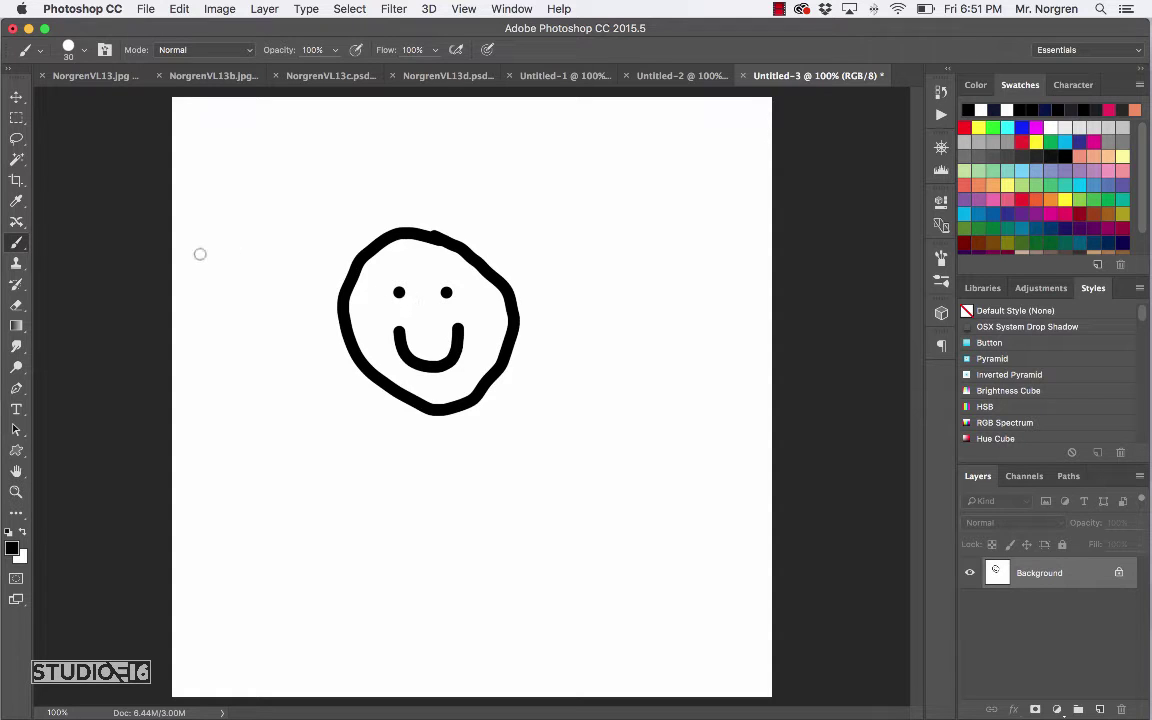
- Draw a rectangular marquee selection around the smiley face
key("m")
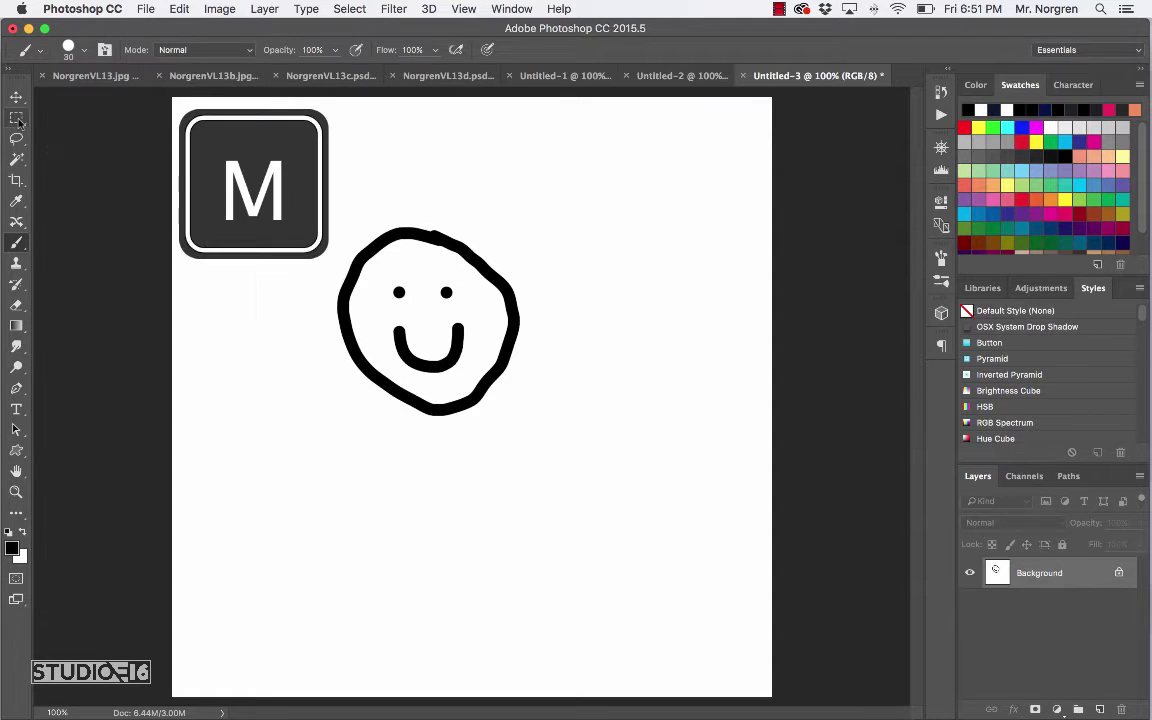
left_click(17, 120)
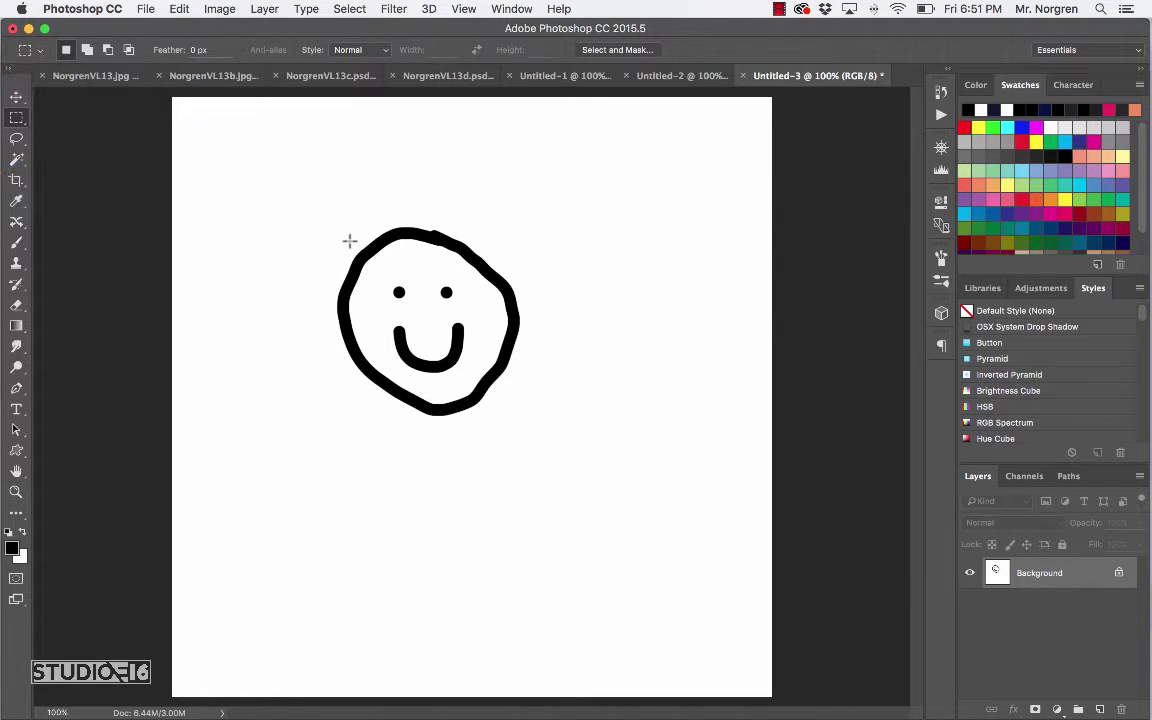
left_click_drag(325, 217, 531, 428)
- Define the selection as a brush preset named 'happy face'
left_click(181, 9)
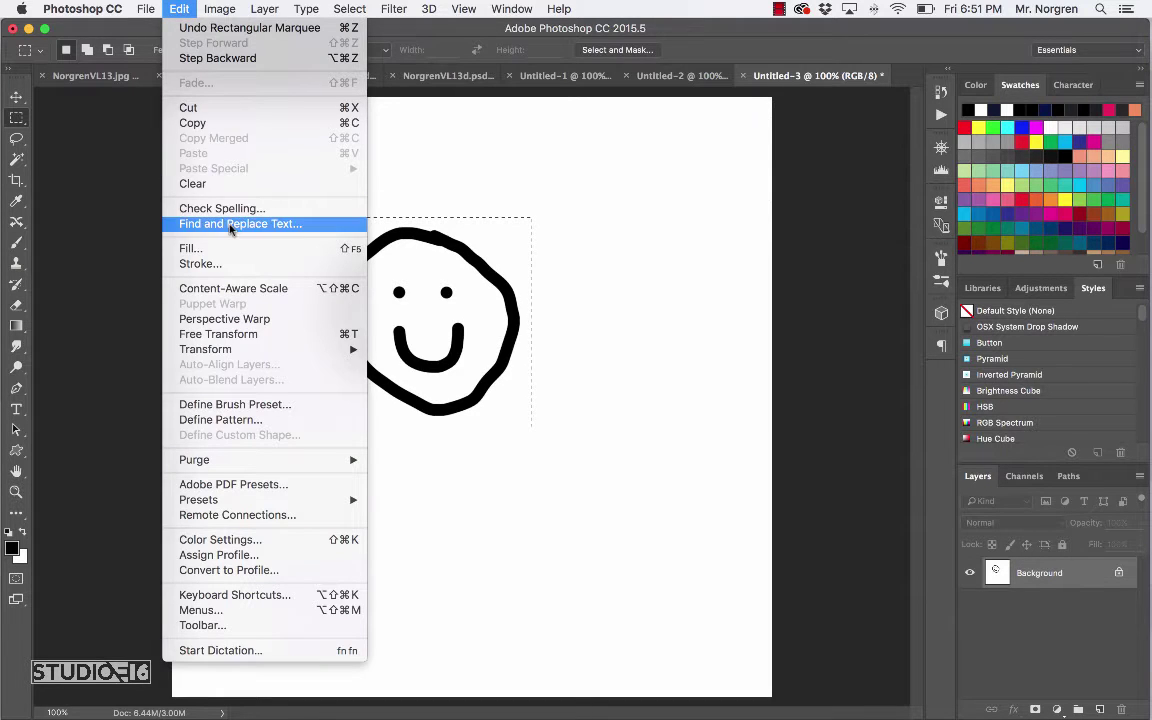
left_click(268, 407)
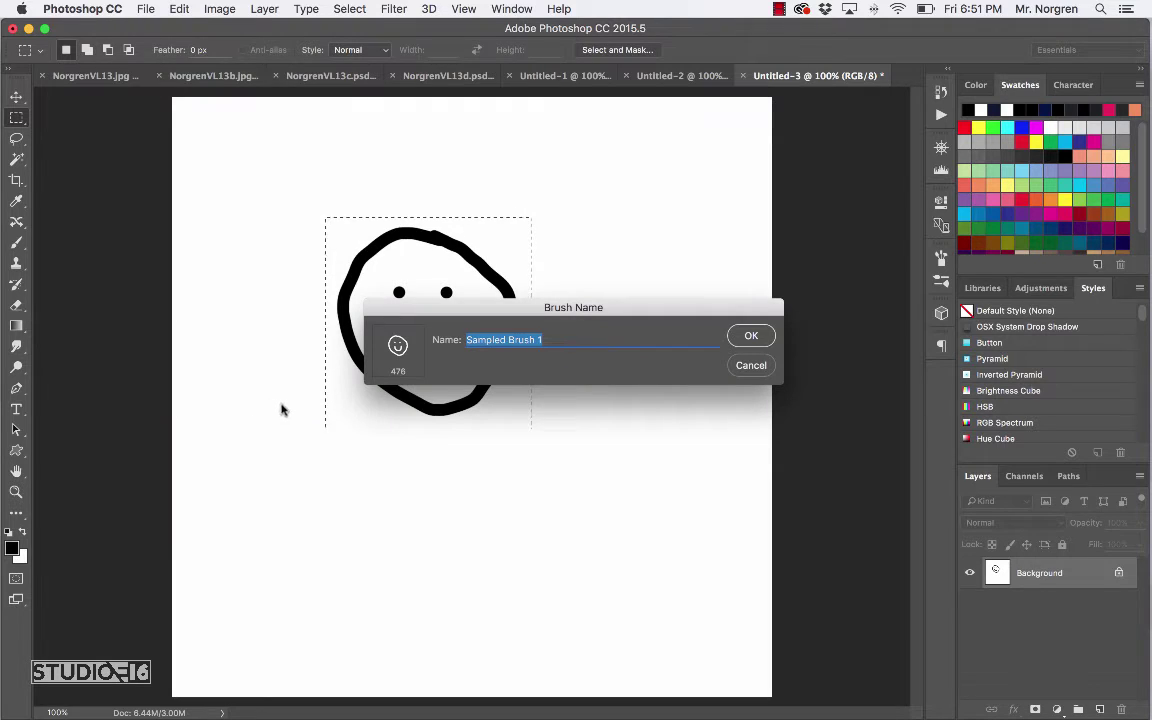
type("h")
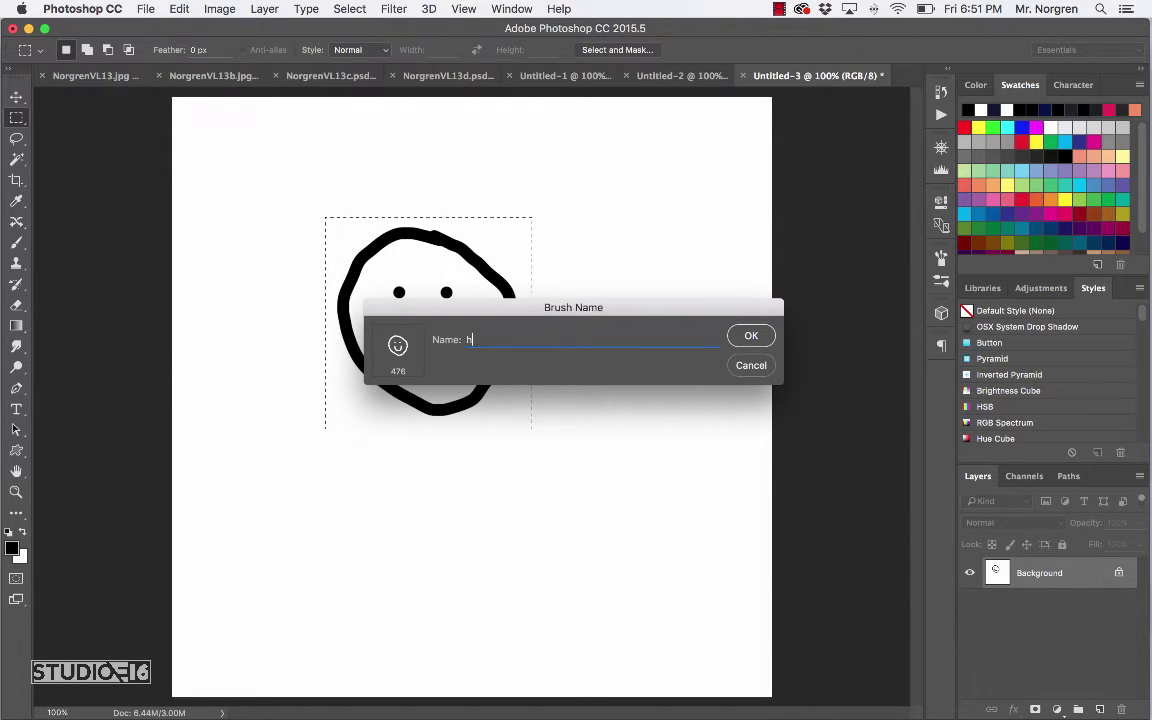
type("appy ")
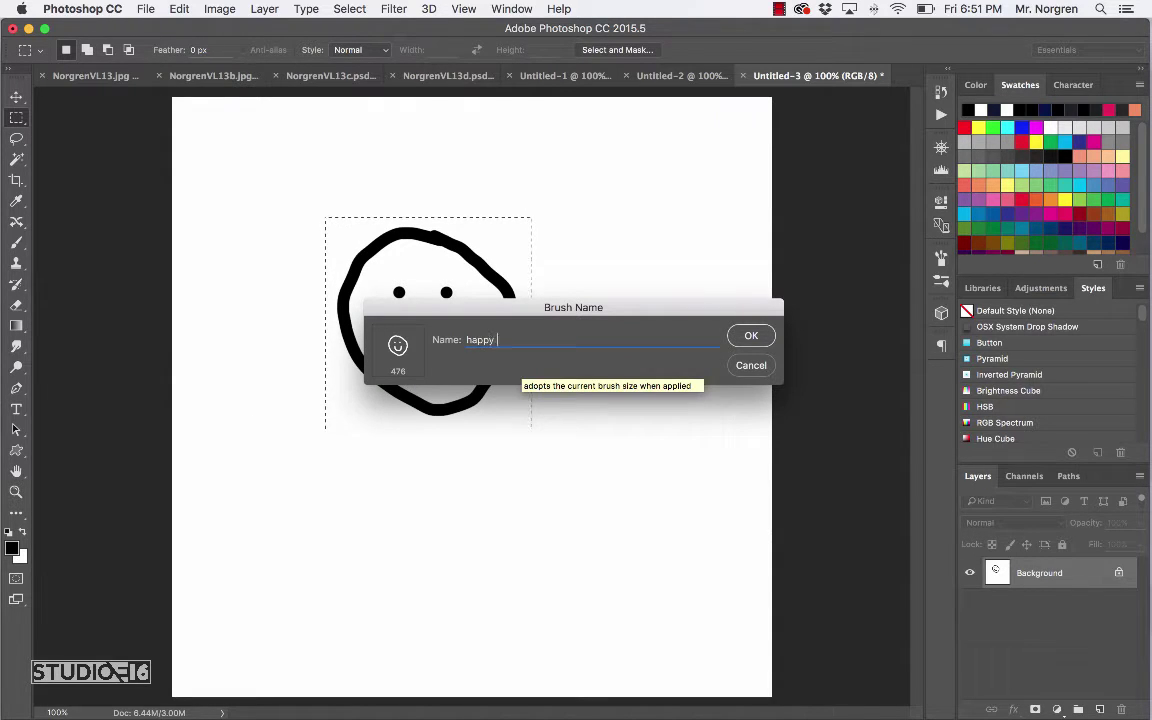
type("face")
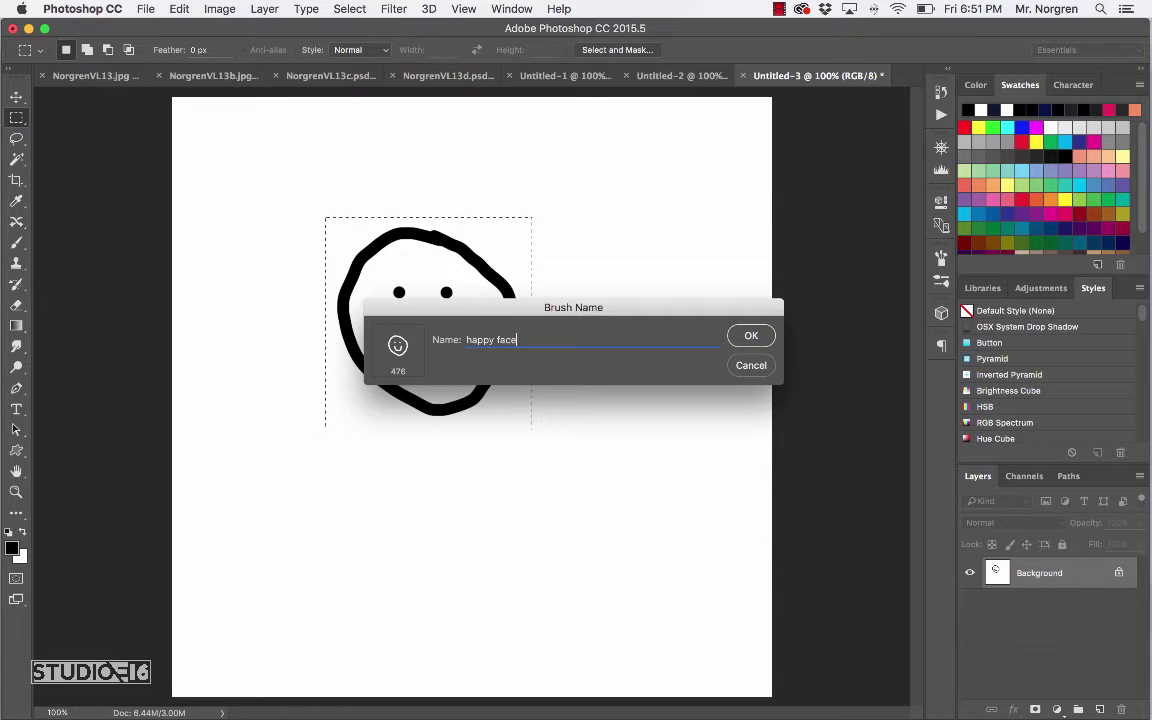
left_click(751, 337)
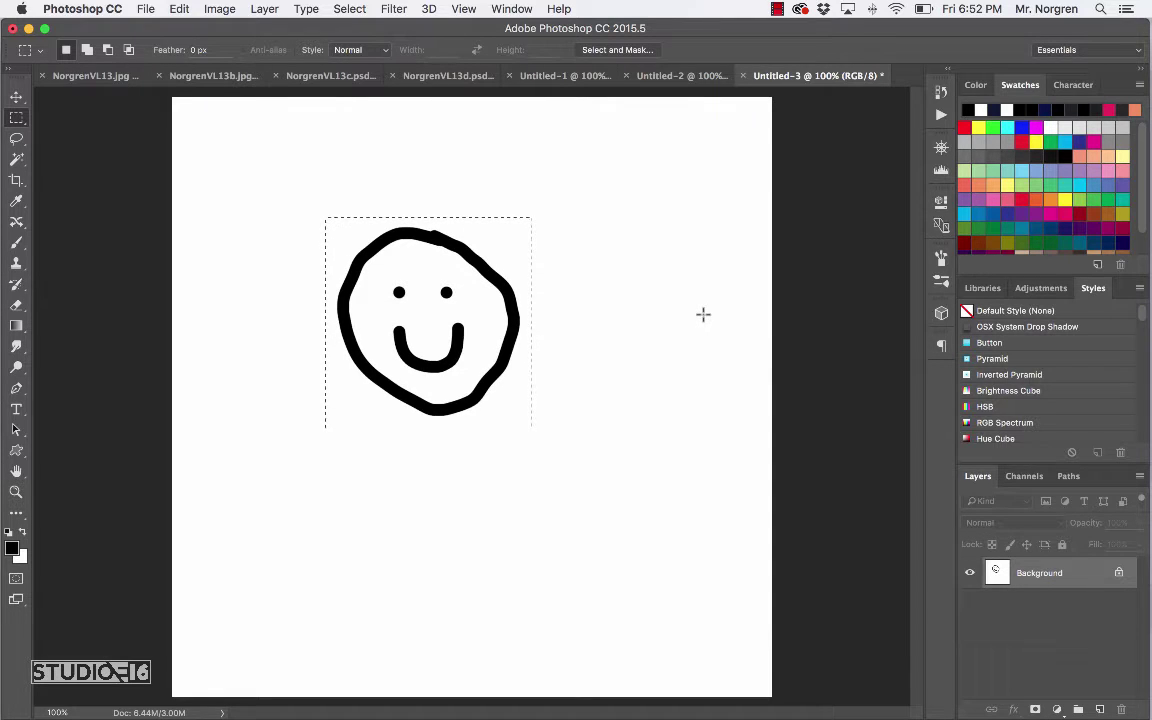
- Deselect and set the Brush tool to the 476 px happy face preset
key("super+d")
key("b")
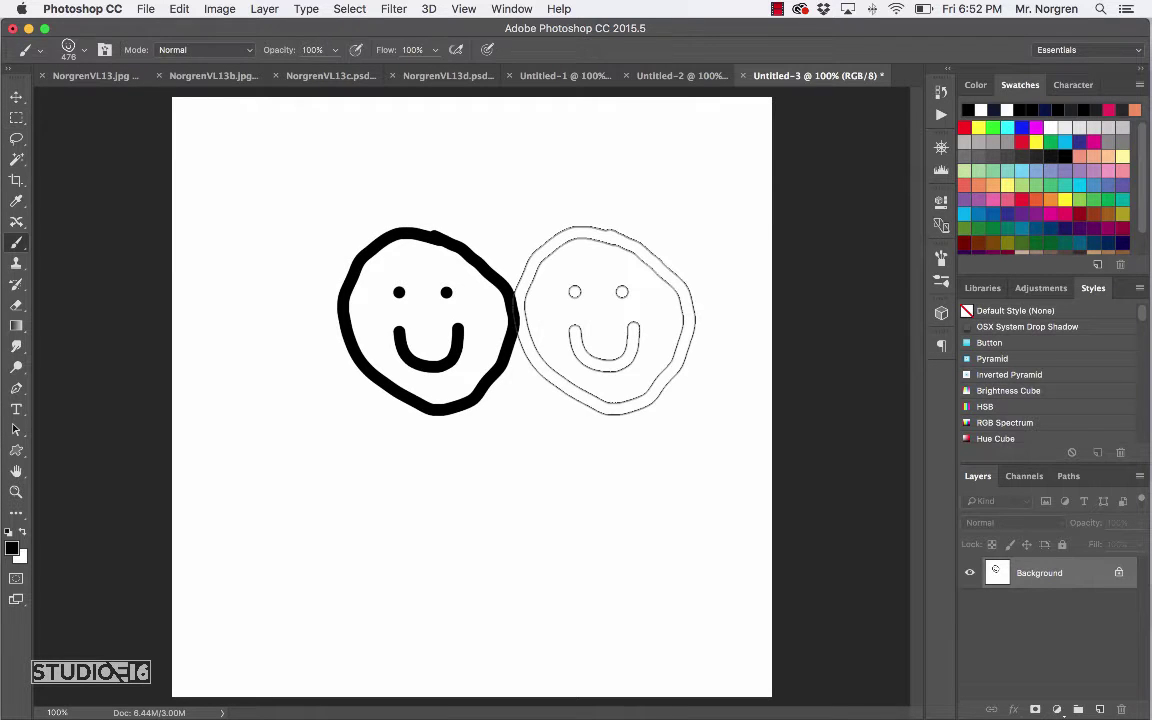
left_click(84, 52)
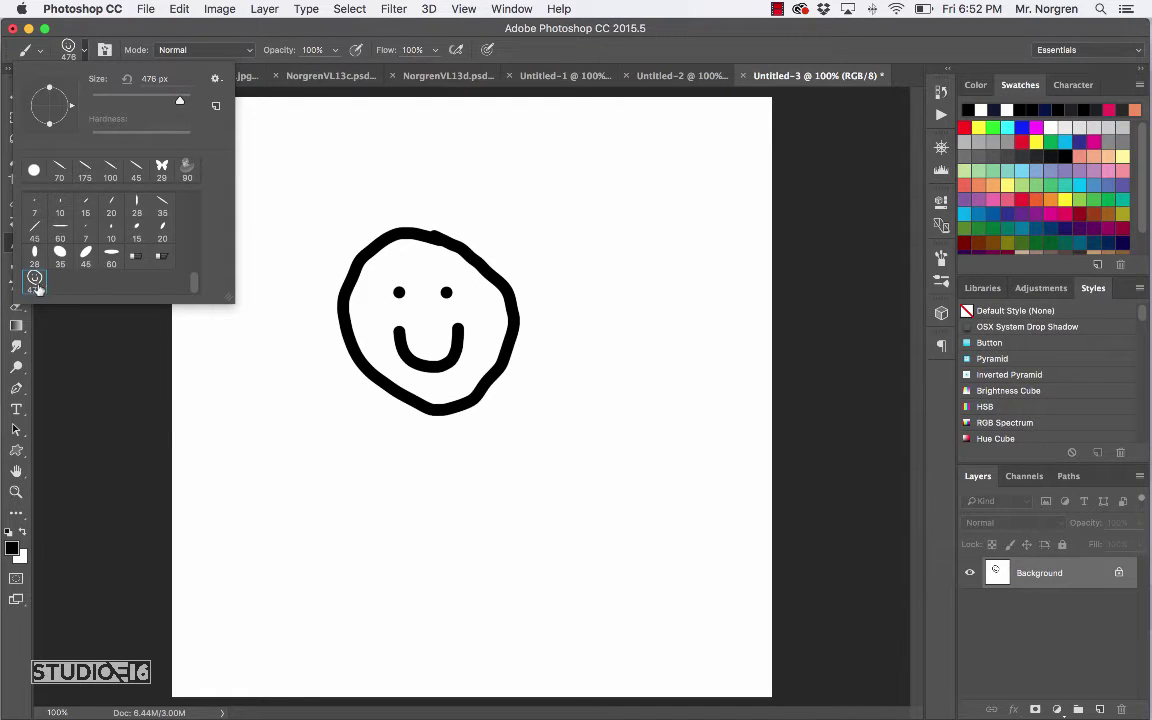
scroll(195, 291, "up", 5)
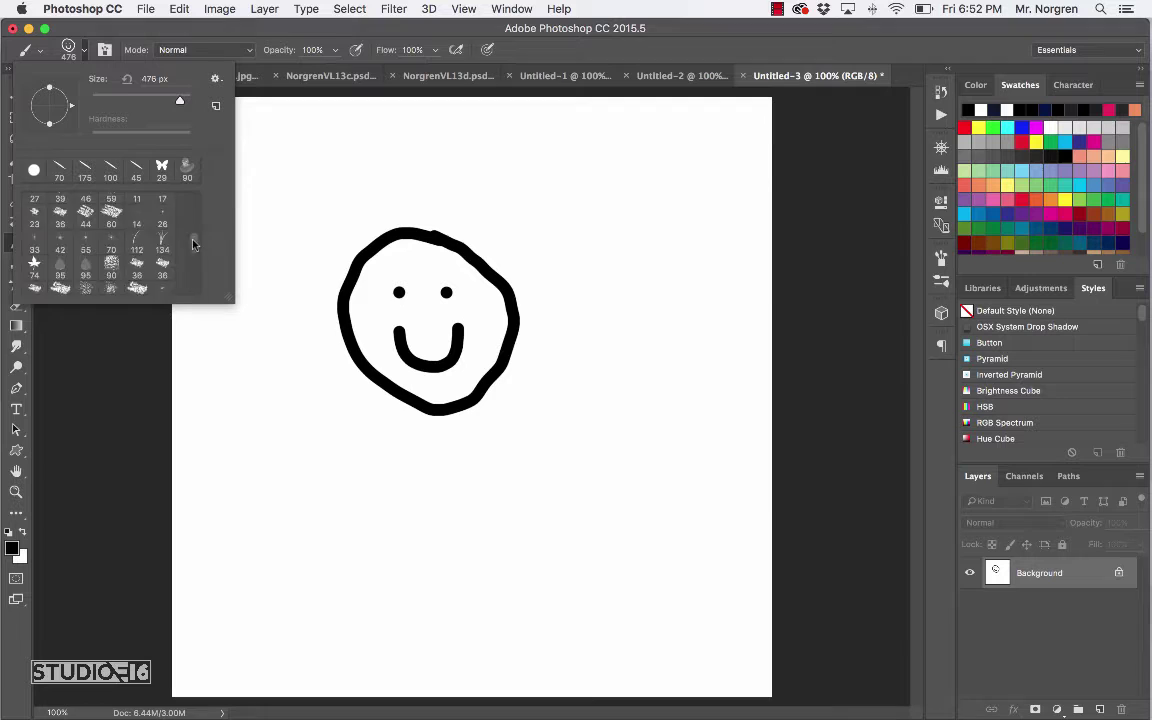
scroll(195, 291, "down", 4)
scroll(195, 291, "down", 1)
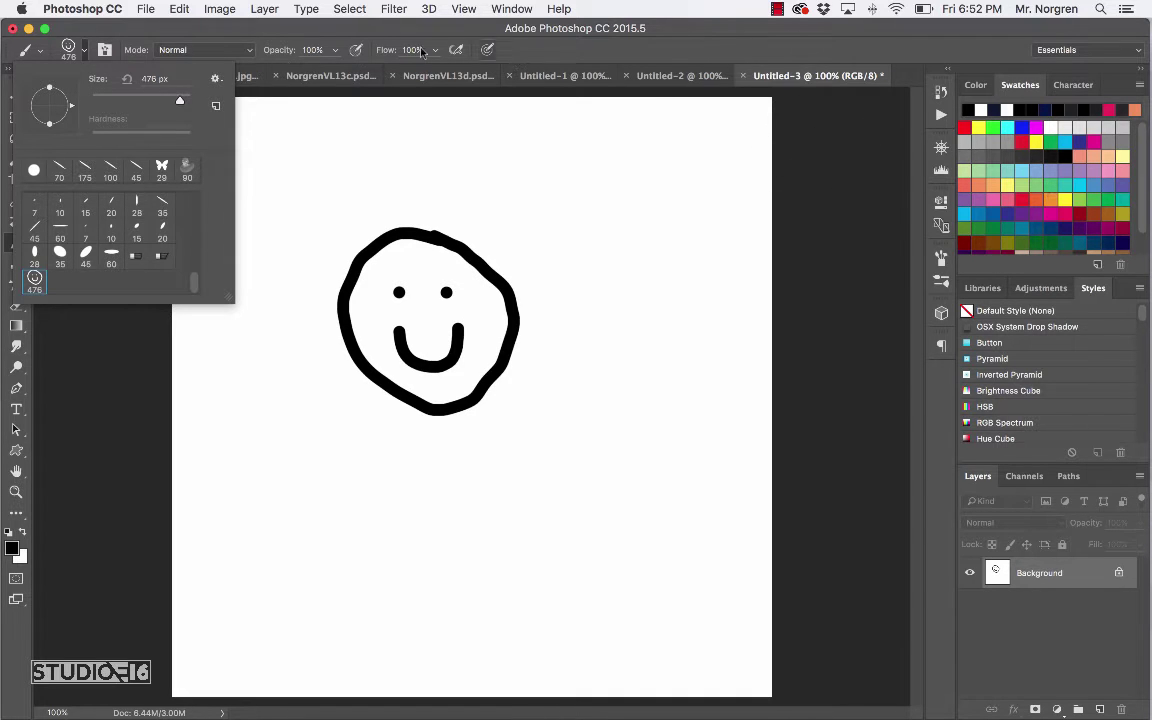
left_click(84, 50)
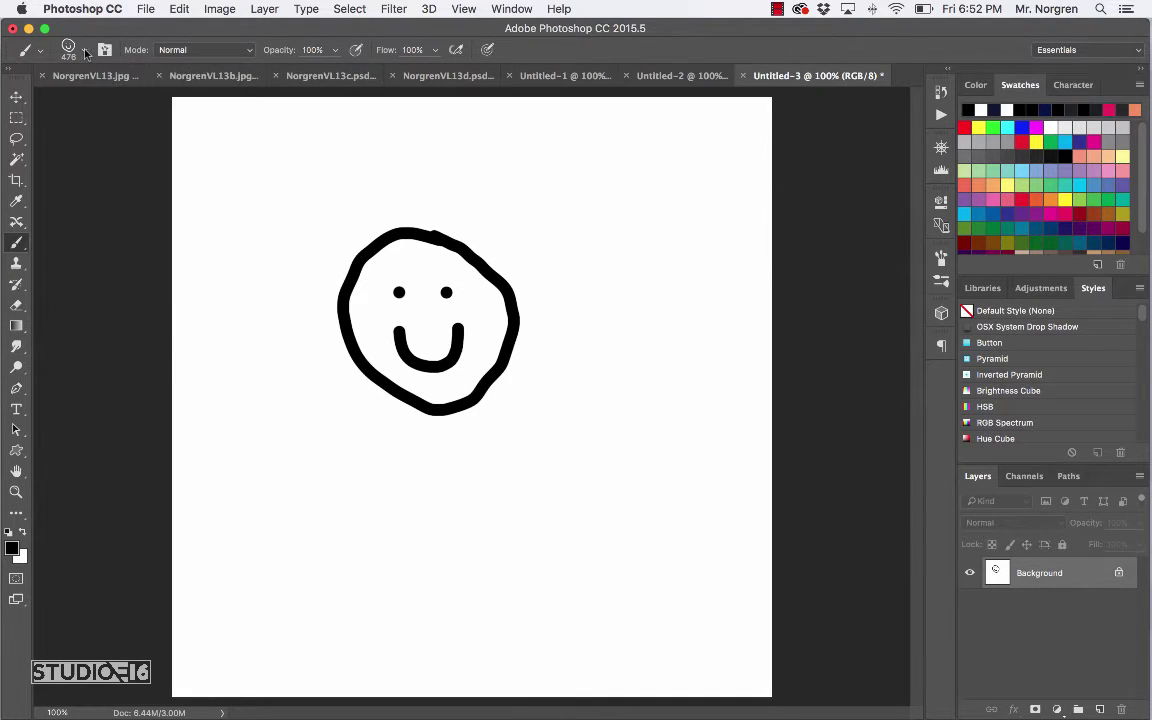
left_click(512, 9)
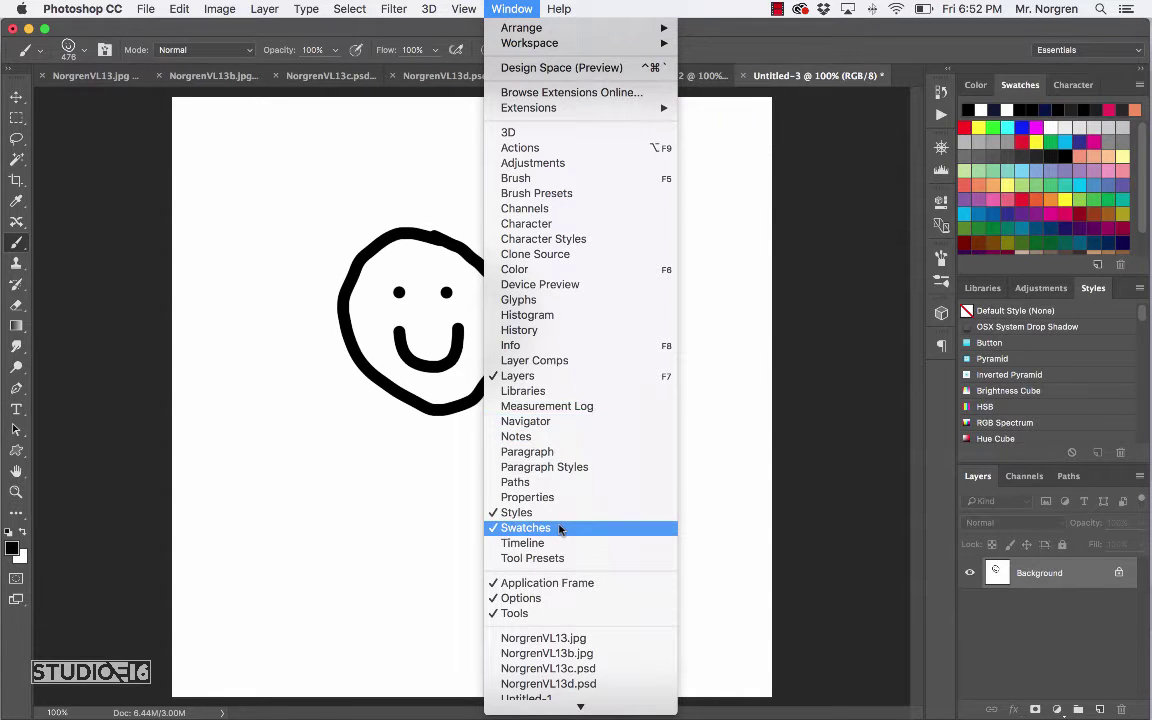
left_click(522, 532)
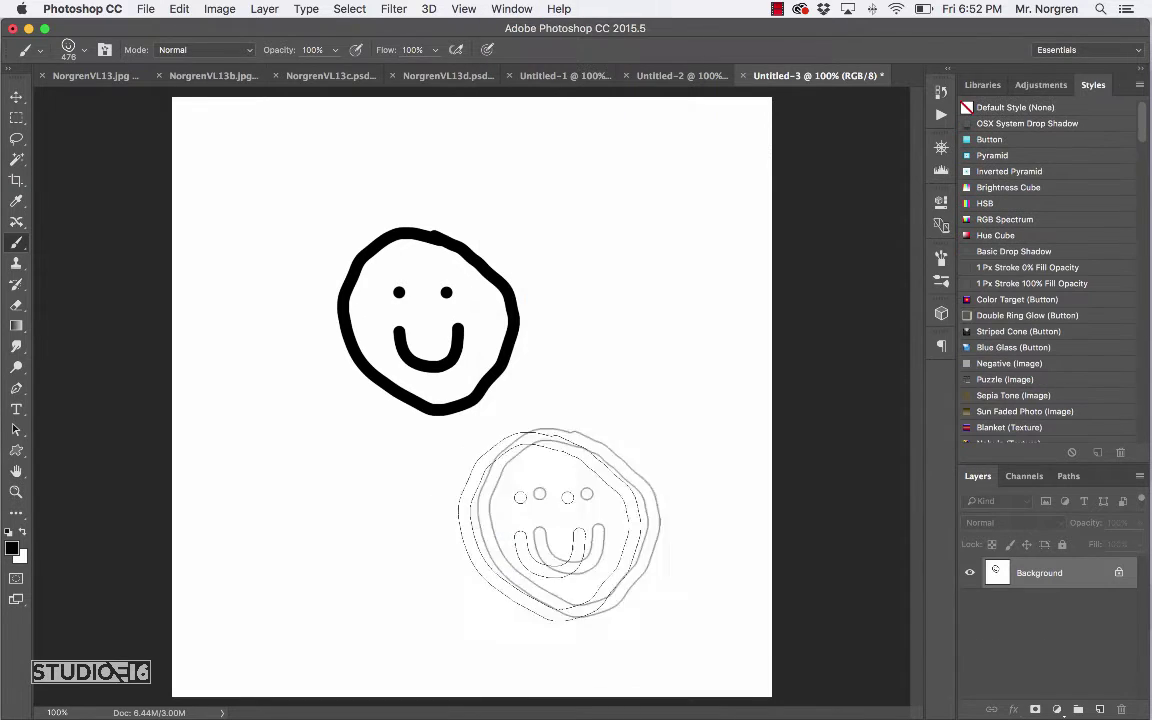
left_click(511, 9)
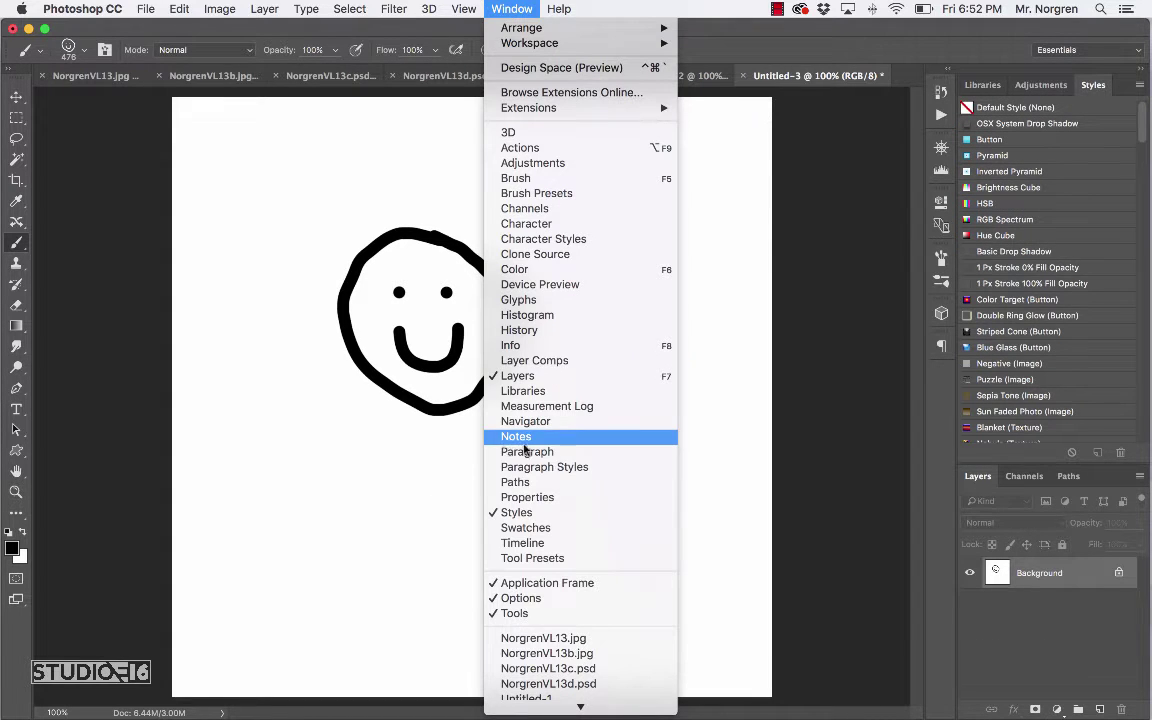
left_click(547, 529)
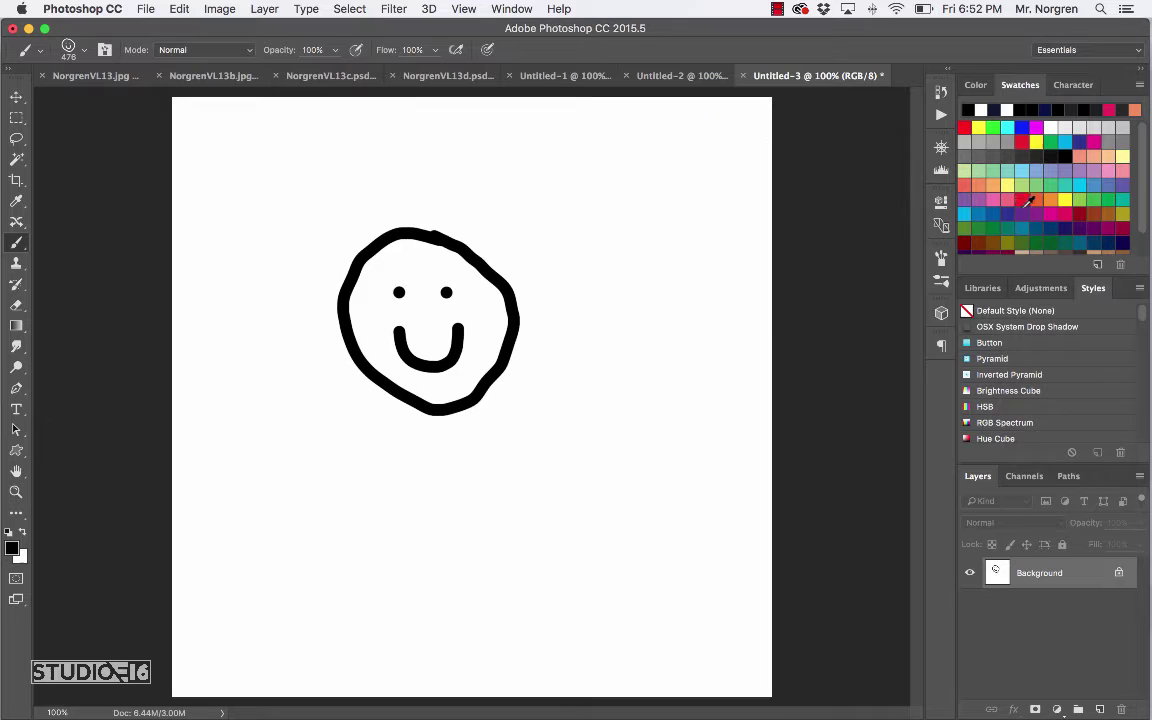
- Stamp a light blue smiley, a small 200 px red one and a large 600 px red one
left_click(1021, 185)
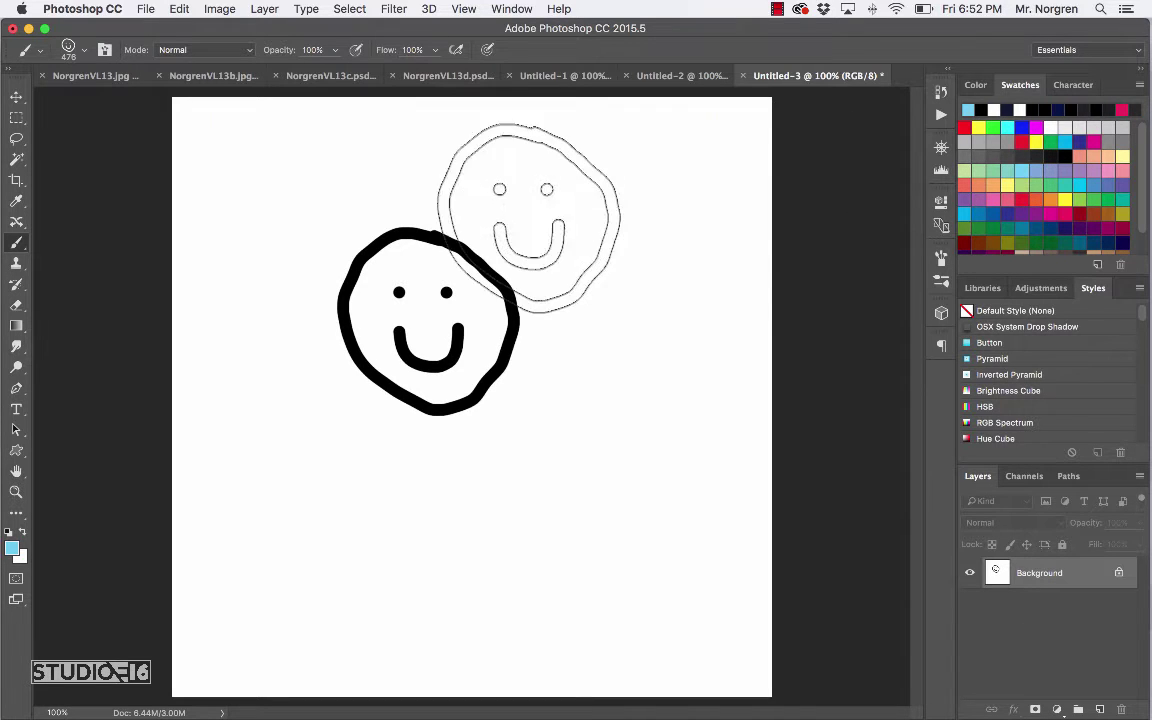
left_click(627, 226)
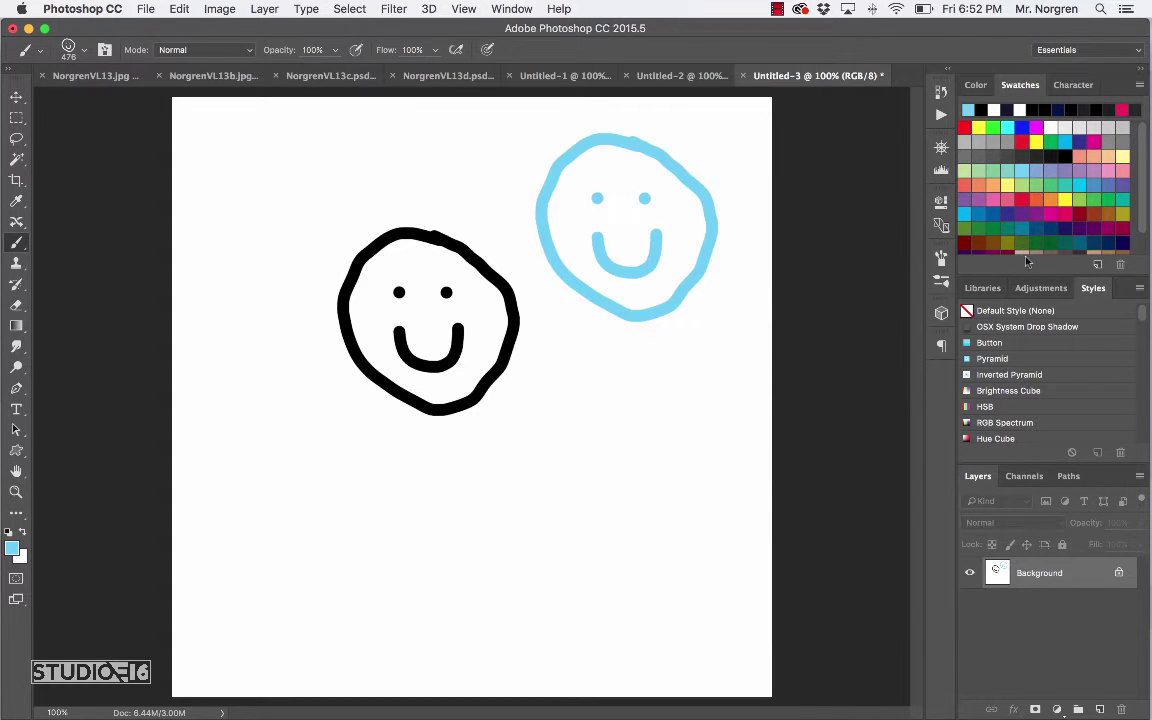
left_click(1024, 198)
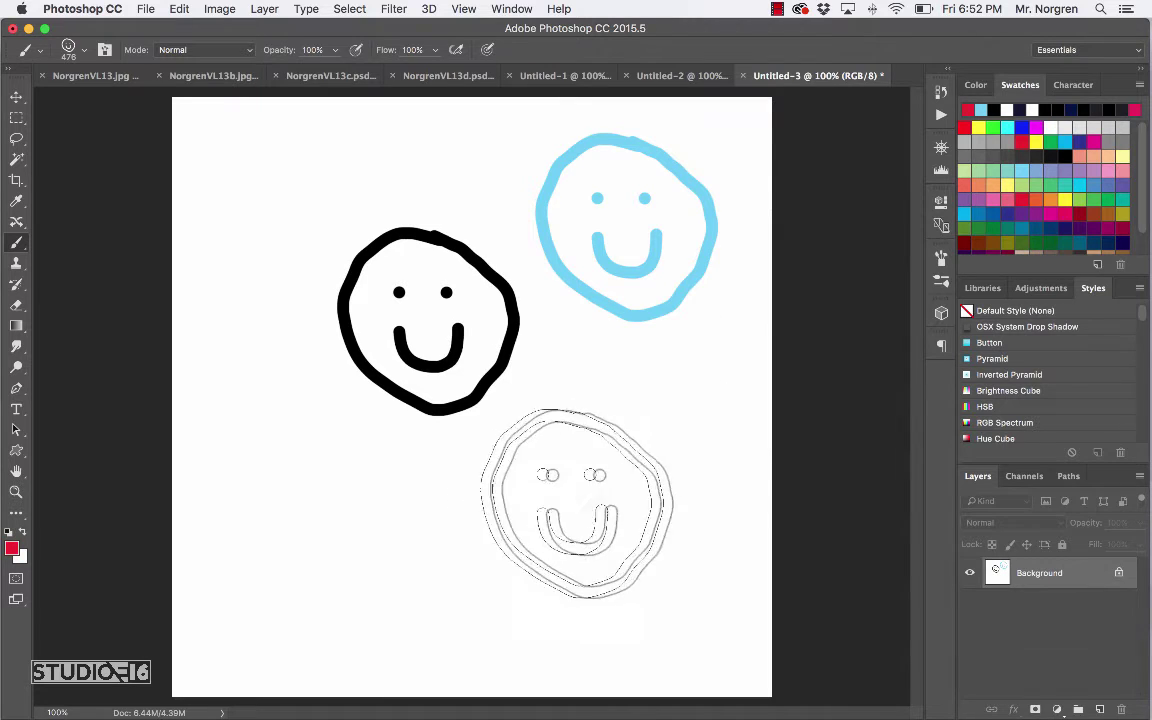
key("bracketleft")
key("bracketleft")
key("bracketleft")
key("bracketleft")
key("bracketleft")
key("bracketleft")
key("bracketleft")
key("bracketleft")
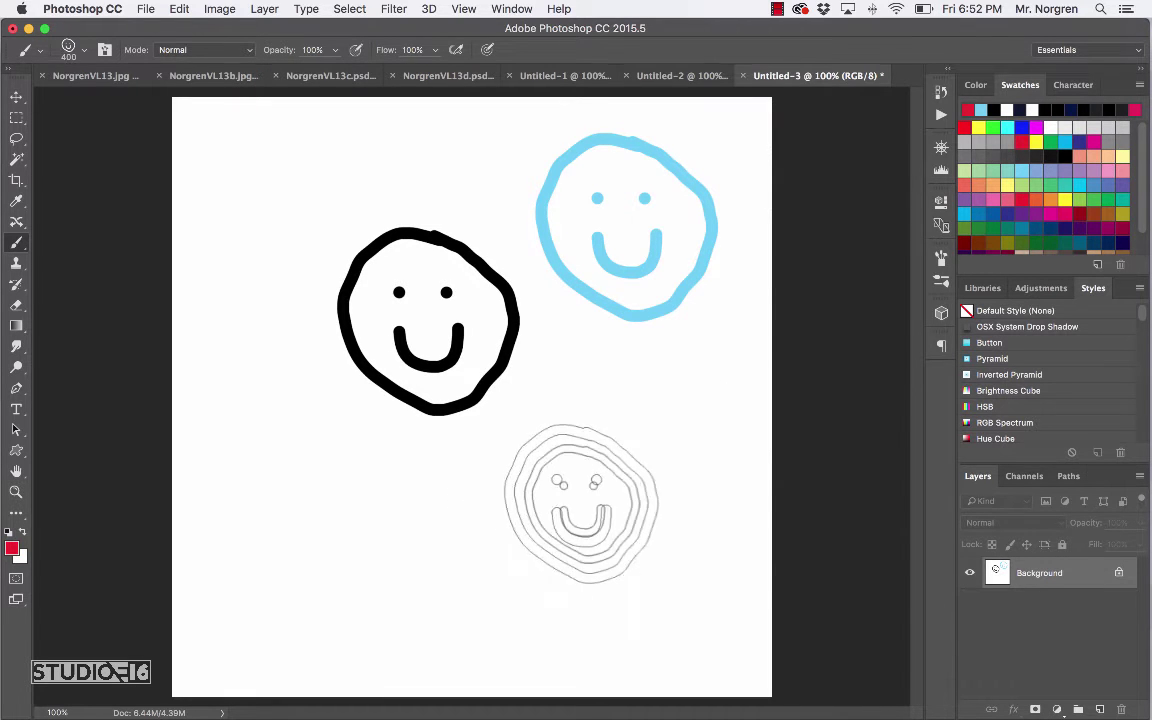
left_click(585, 500)
key("bracketright")
key("bracketright")
key("bracketright")
key("bracketright")
key("bracketright")
left_click(350, 542)
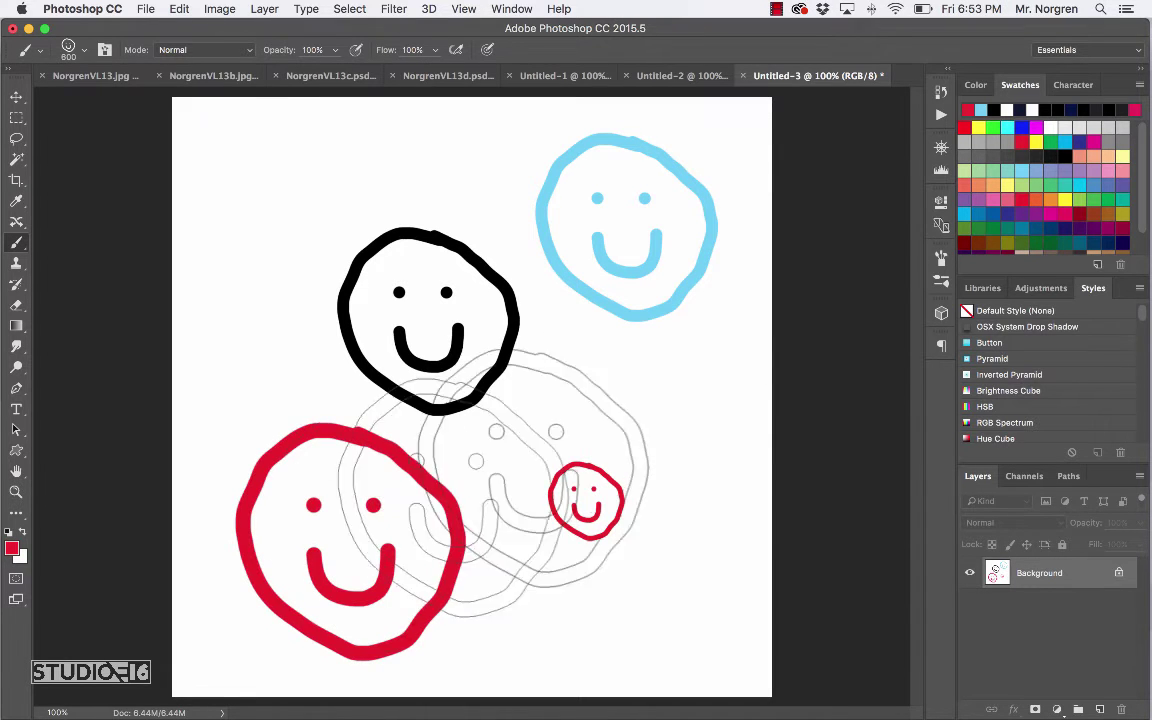
- Stamp a 300 px teal smiley at top left and scribble a teal blob in the middle
left_click(1015, 220)
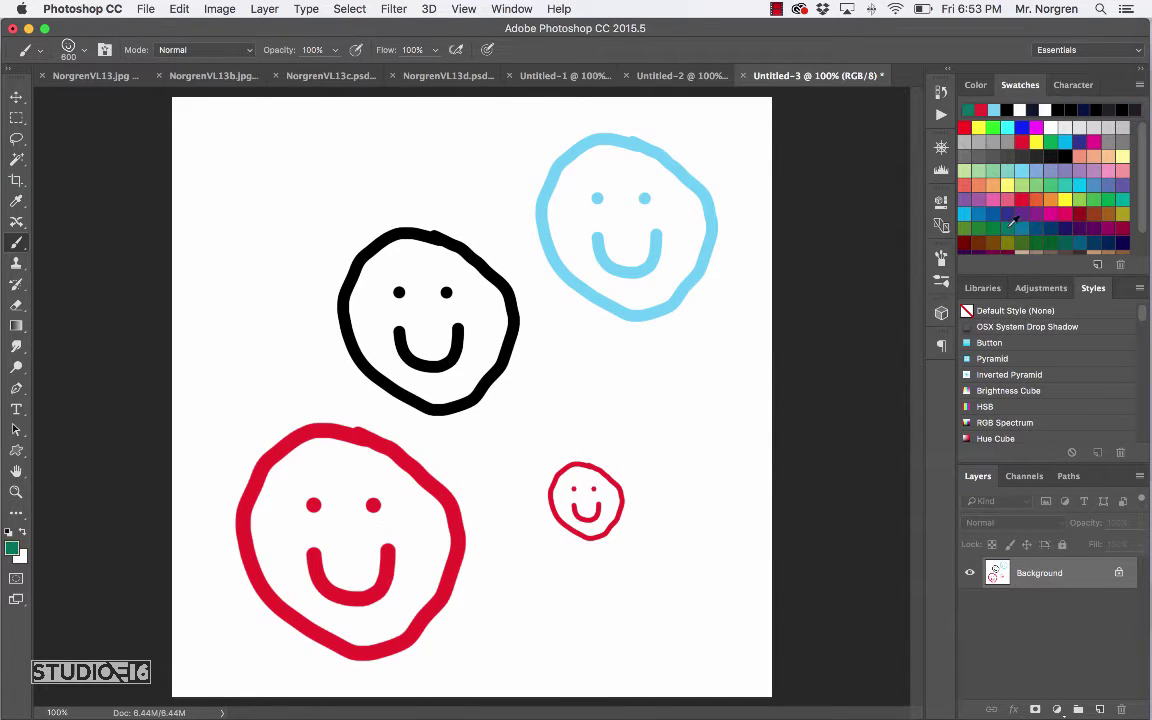
key("bracketleft")
key("bracketleft")
left_click(288, 208)
mouse_move(627, 393)
left_mouse_down()
mouse_move(562, 457)
mouse_move(591, 617)
left_mouse_up()
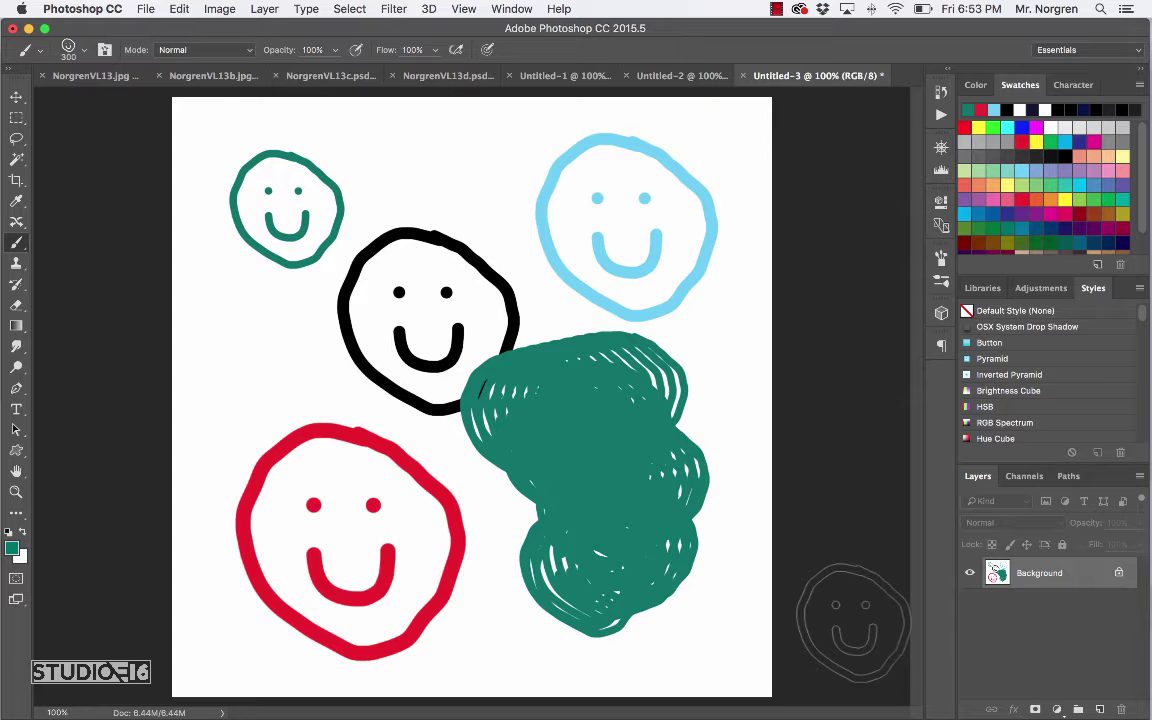
key("super+s")
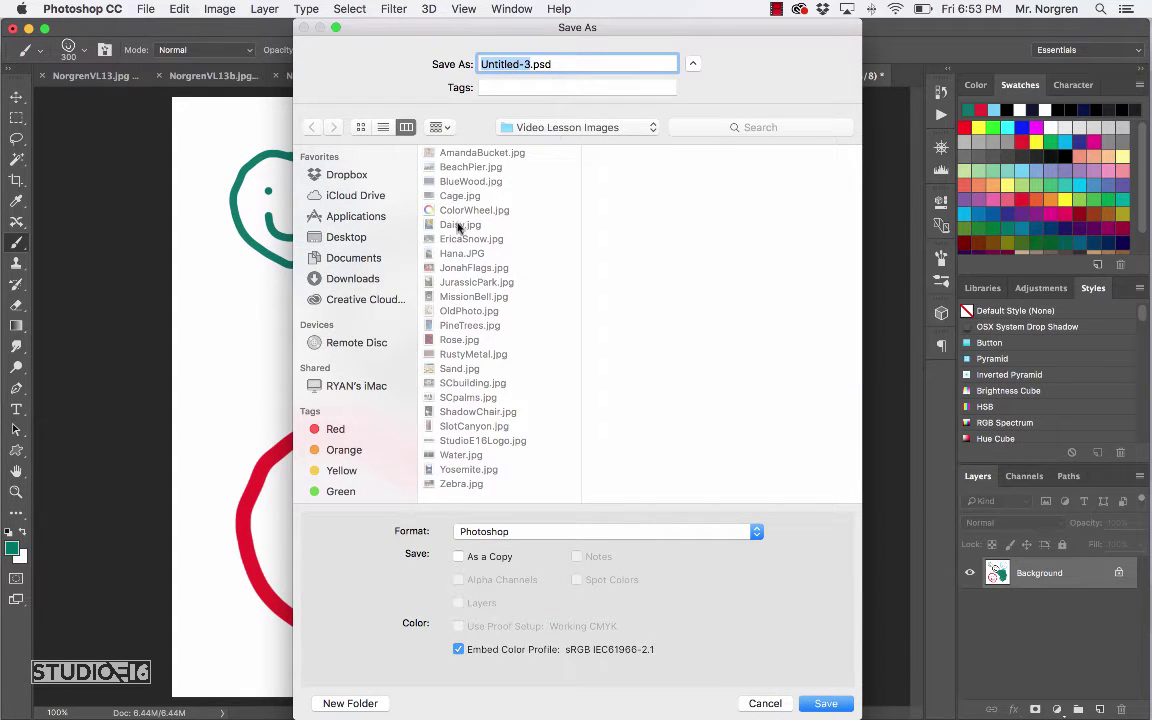
- Save the drawing as NorgrenVL13 in Documents > Norgren Video Lessons
left_click(358, 257)
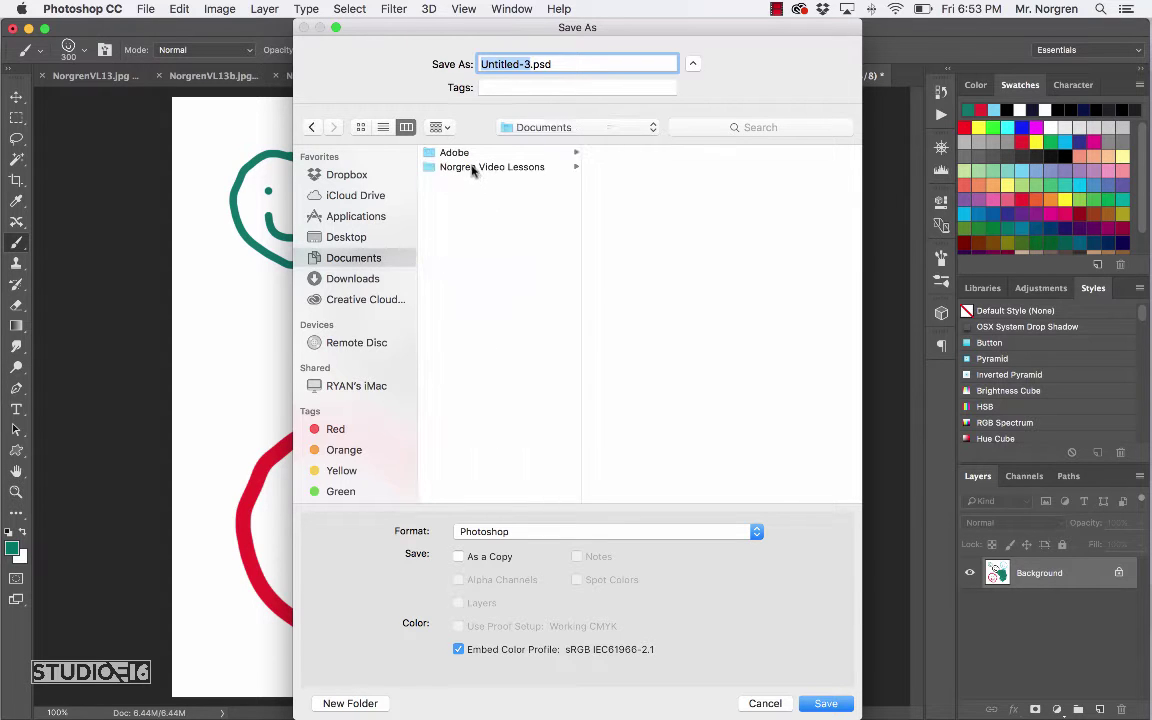
left_click(437, 167)
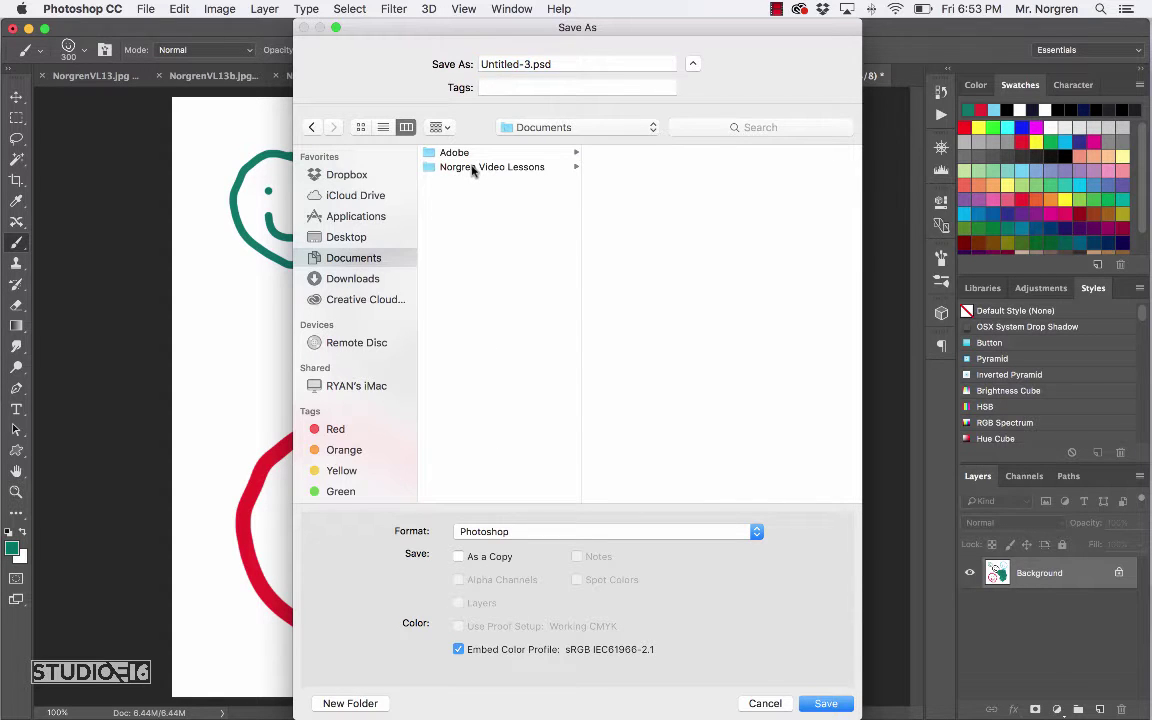
triple_click(556, 64)
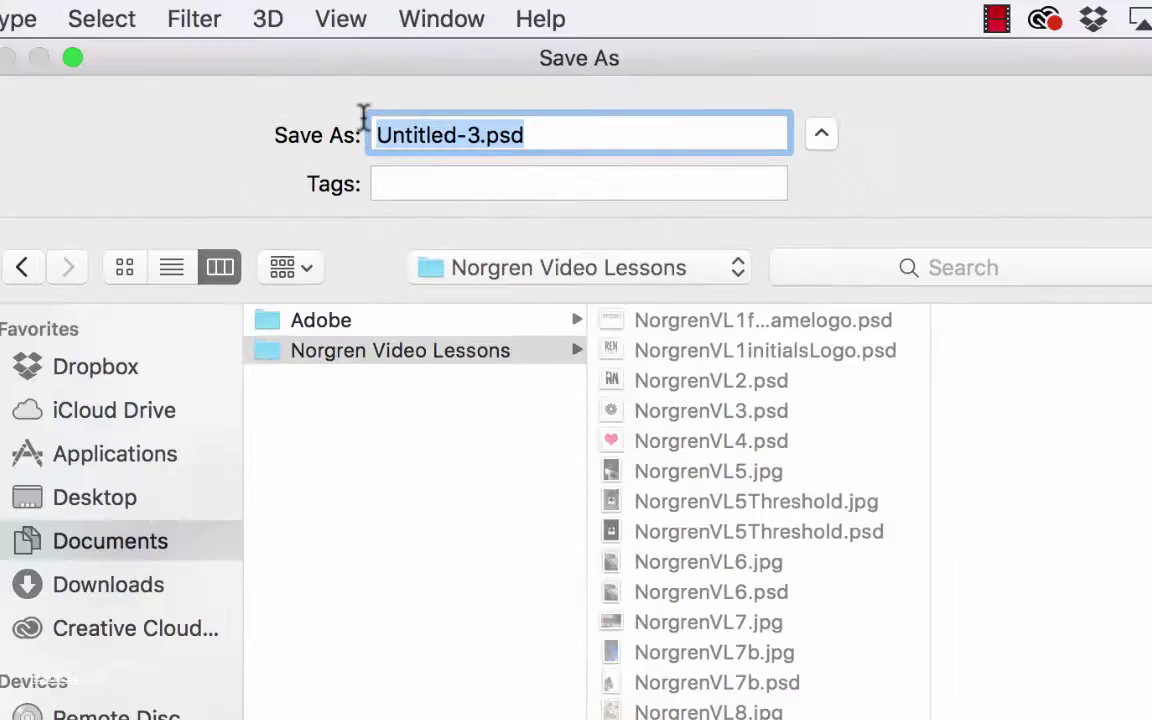
type("Norgren")
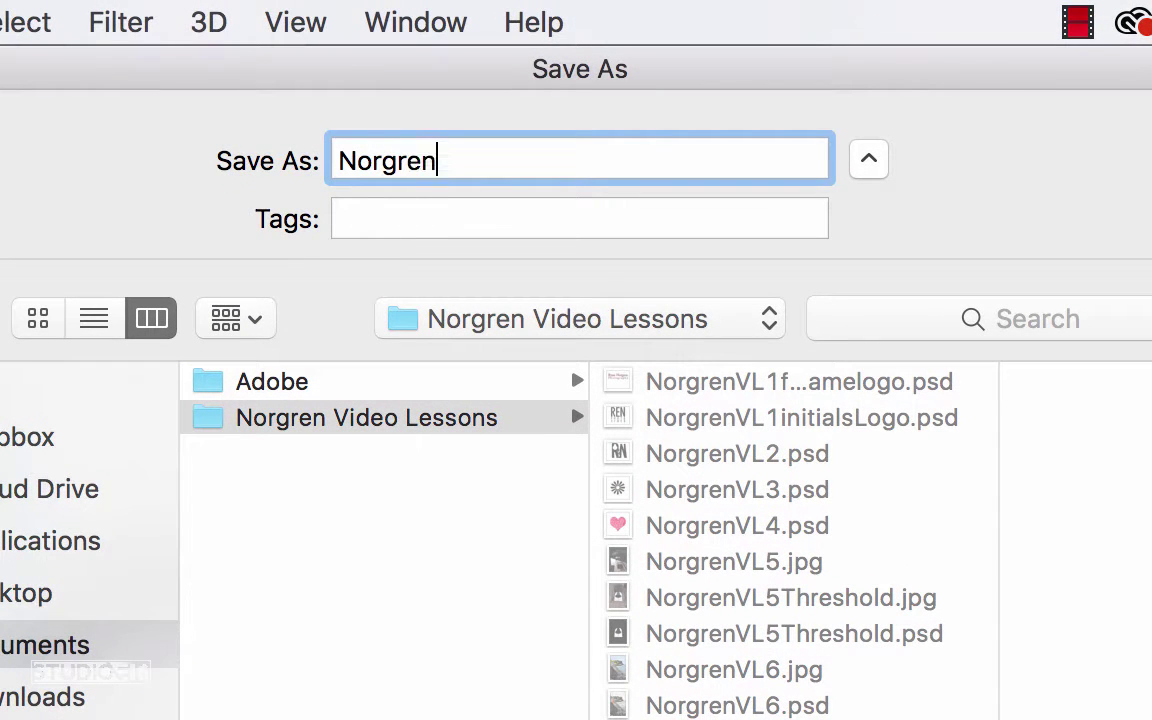
type("VL13")
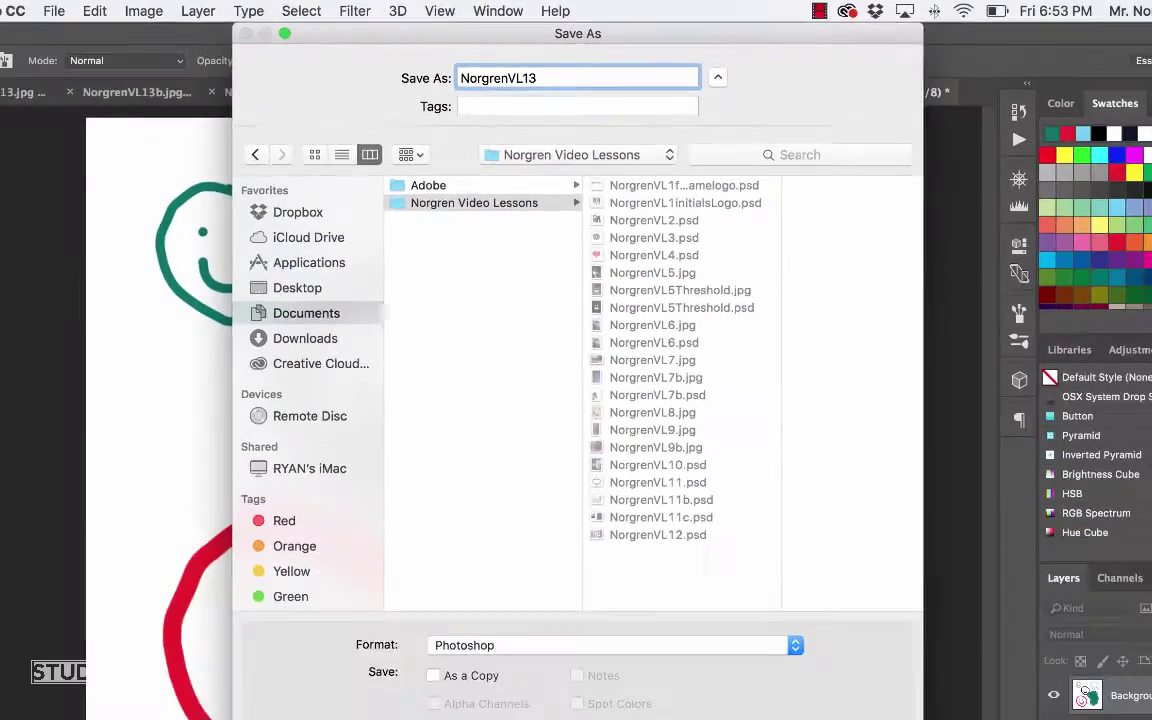
key("Return")
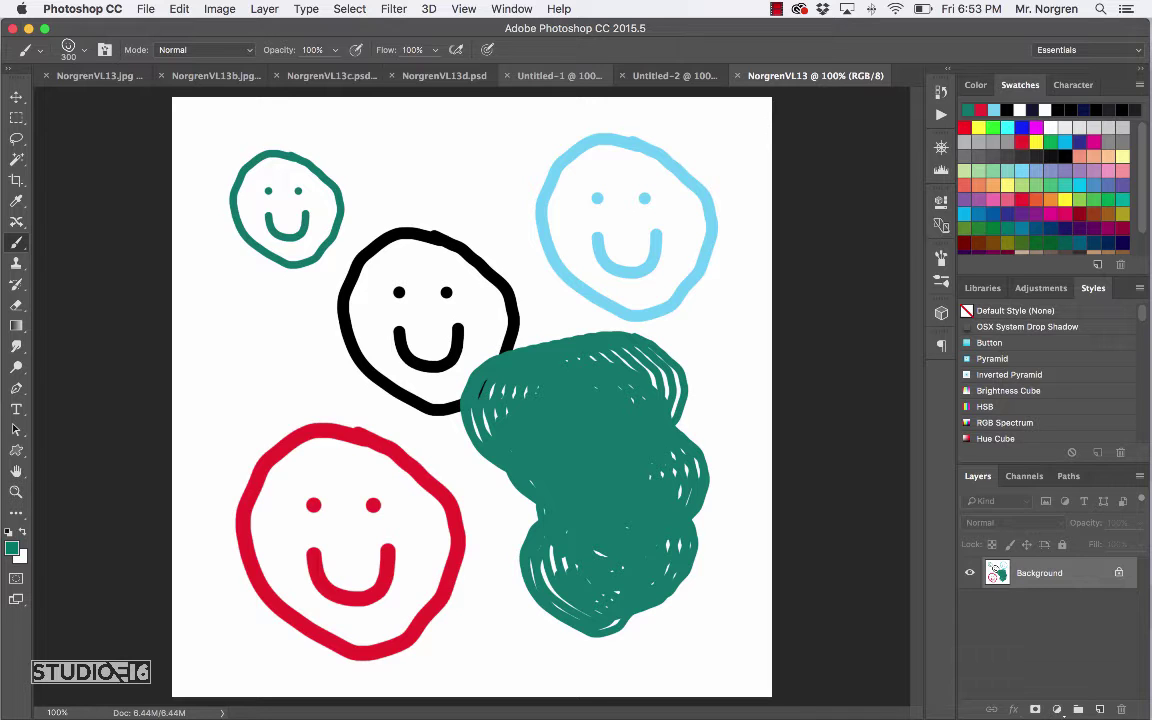
- Open EricaSnow.jpg from the Video Lesson Images folder via Cmd+O
key("super+o")
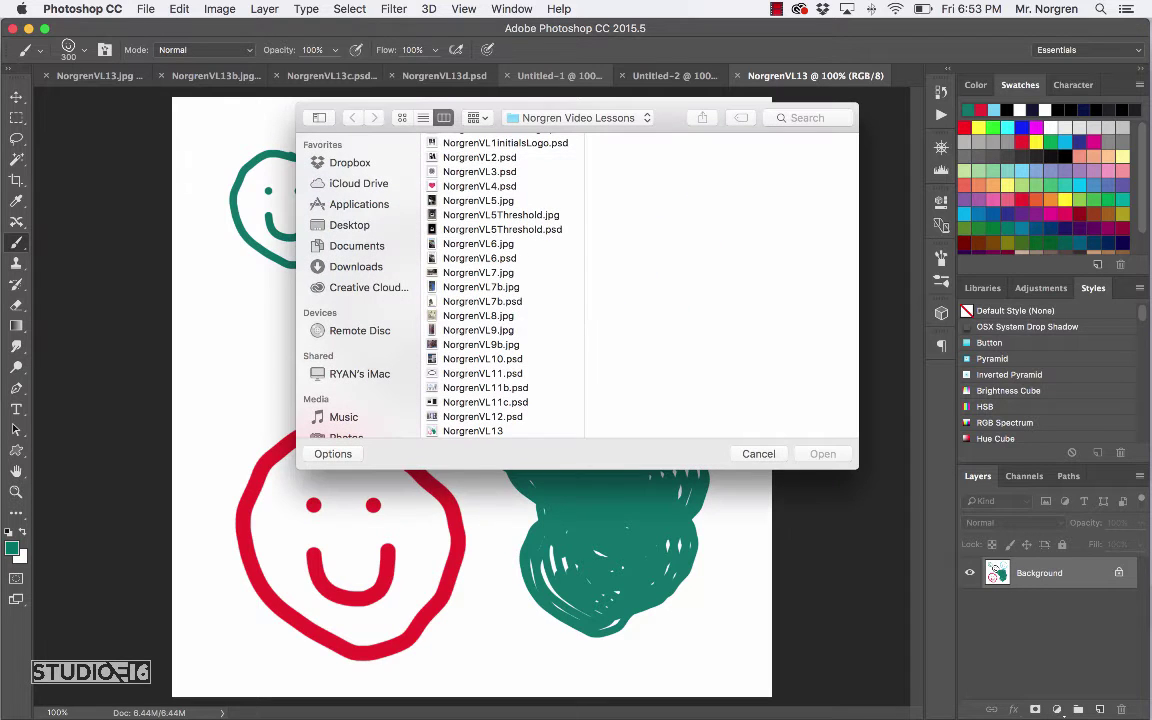
left_click(548, 116)
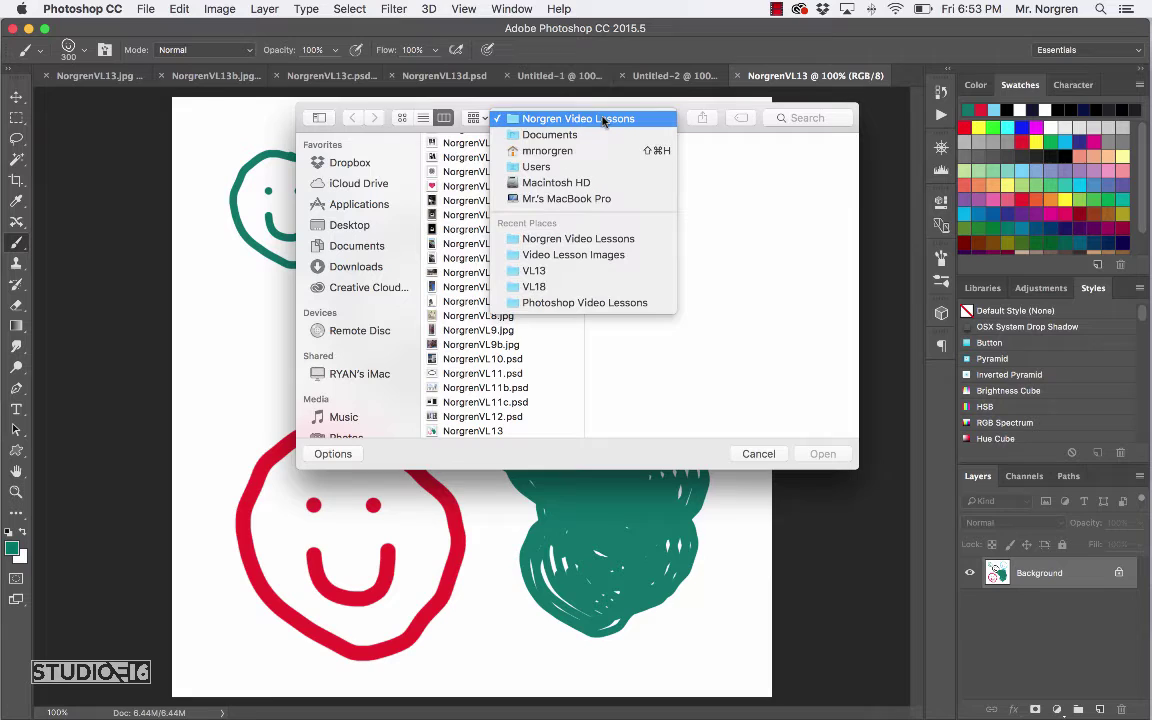
left_click(614, 258)
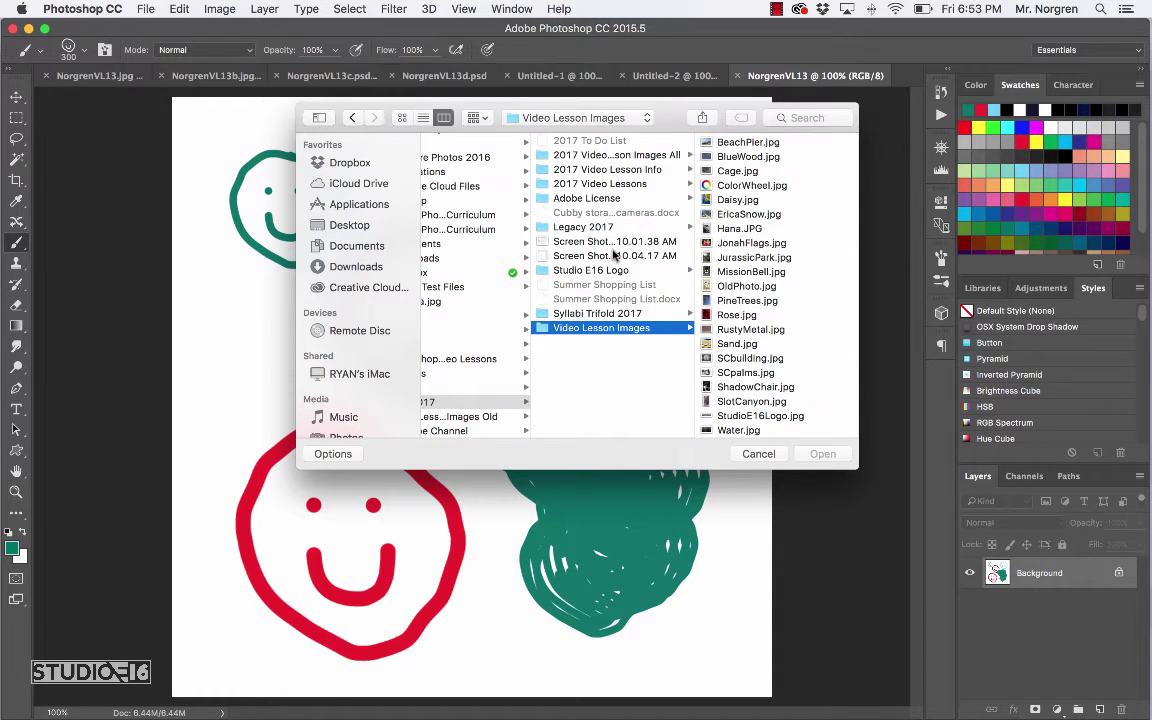
left_click(735, 214)
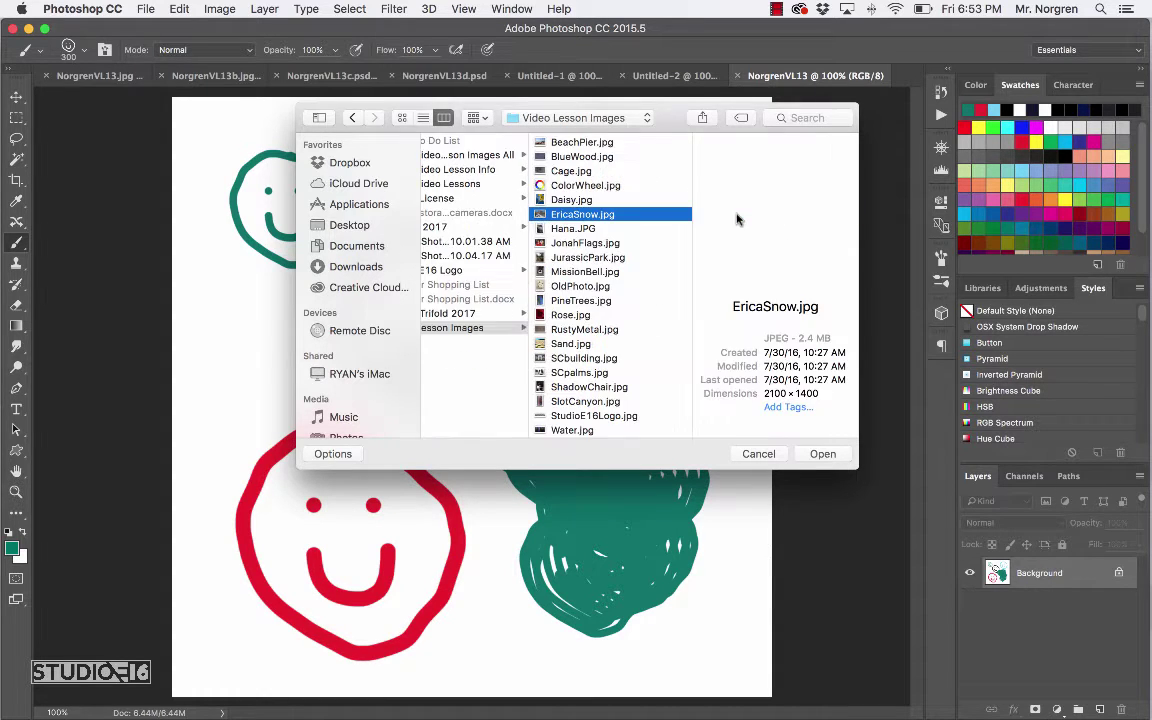
left_click(823, 455)
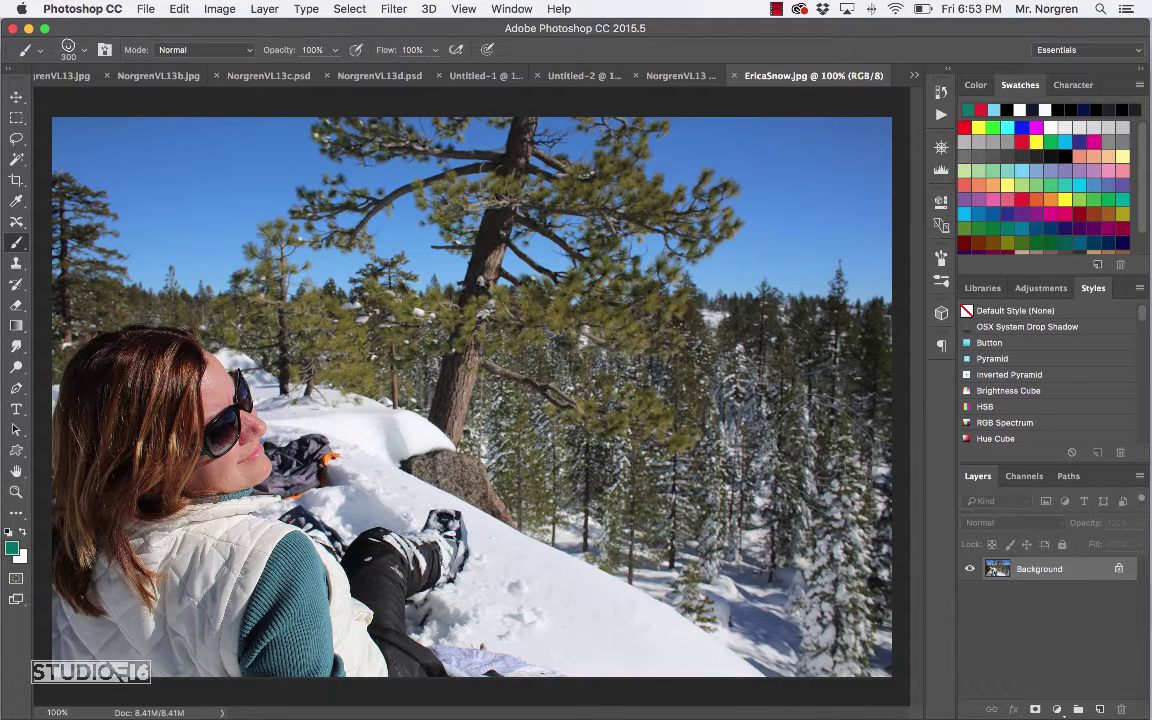
- Duplicate the snow photo with Image > Duplicate, keeping the name EricaSnow copy
left_click(226, 12)
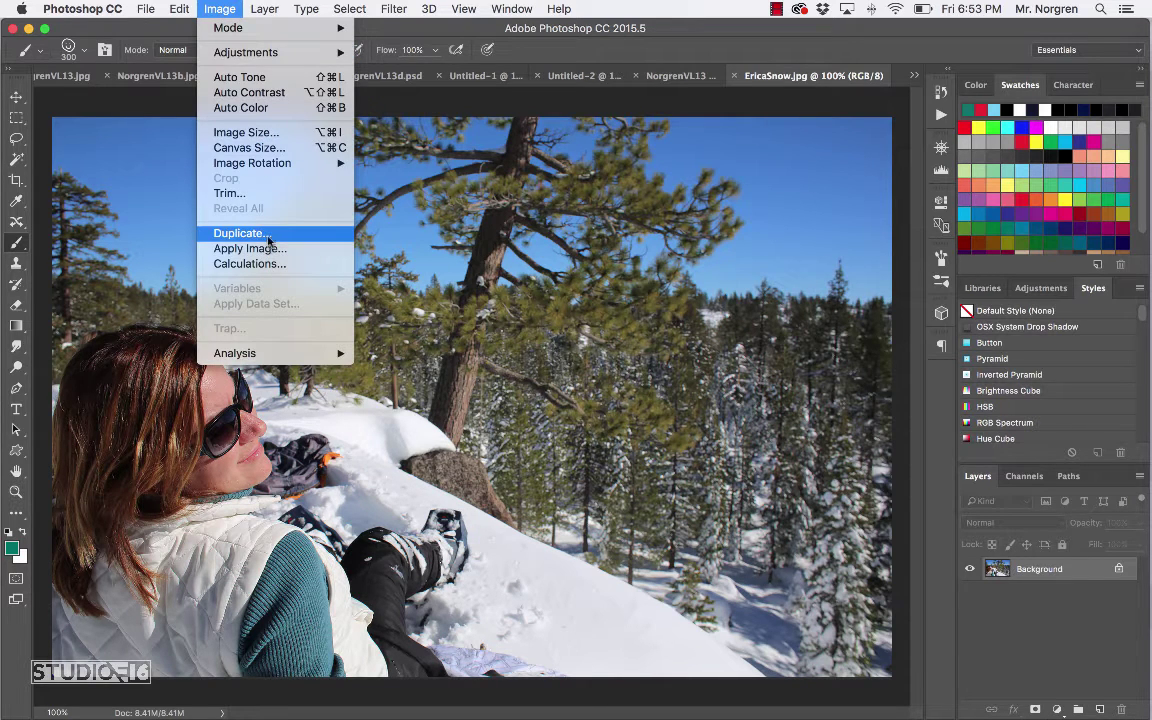
left_click(268, 238)
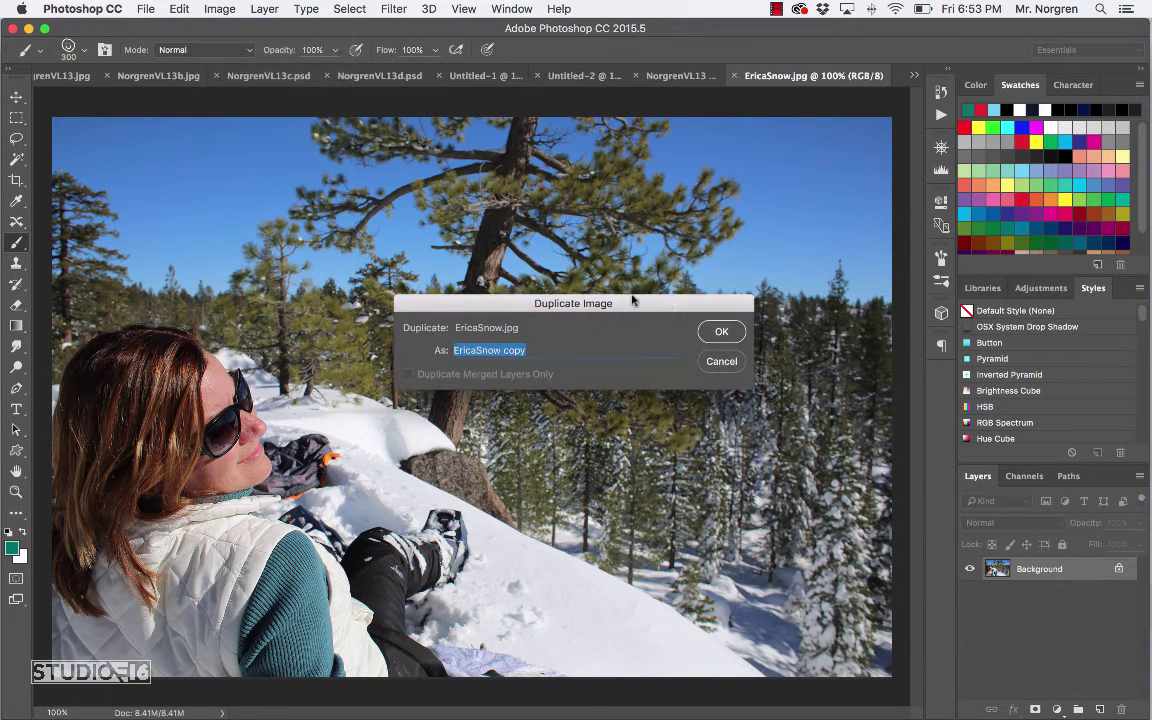
left_click(721, 332)
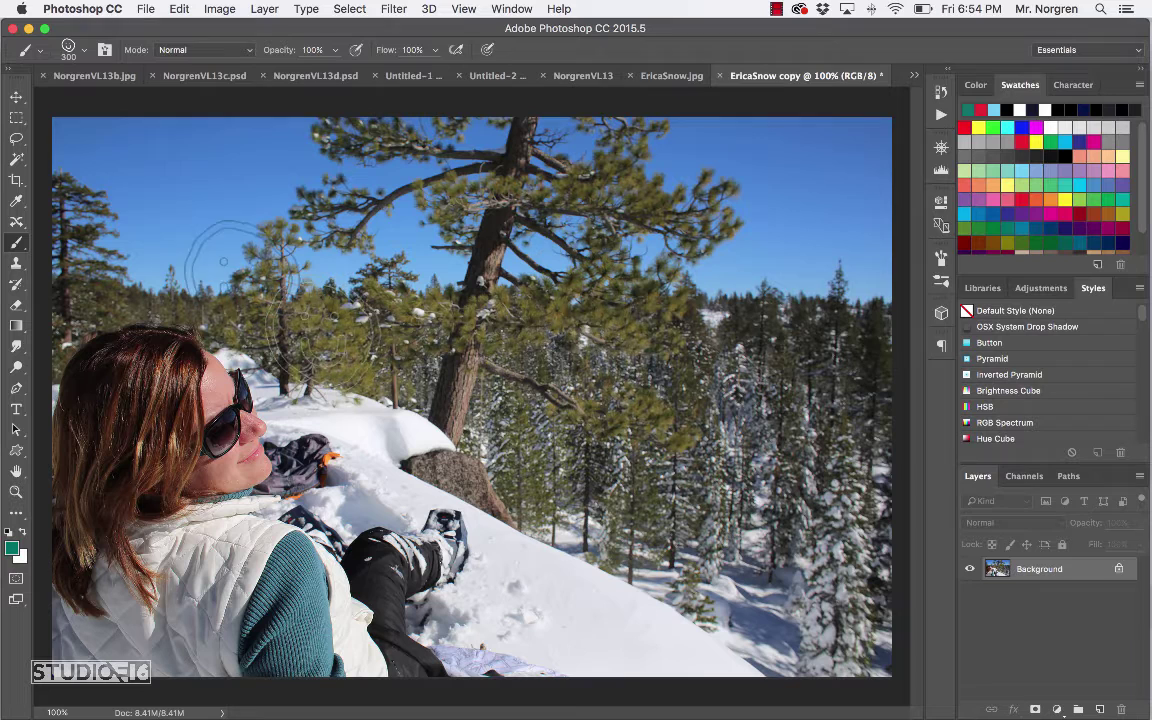
- Resize a rough rectangular selection to exactly 2.5 × 2.5 in and move it over the woman's face
left_click(17, 119)
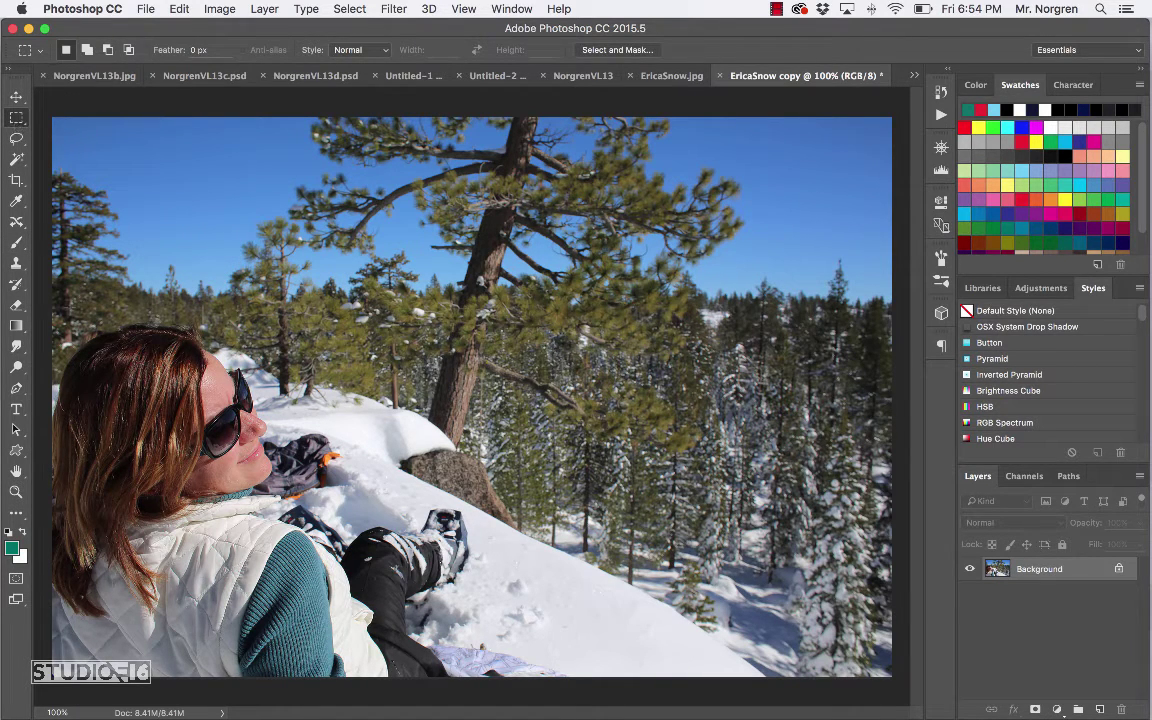
left_click_drag(68, 308, 322, 583)
left_click(349, 9)
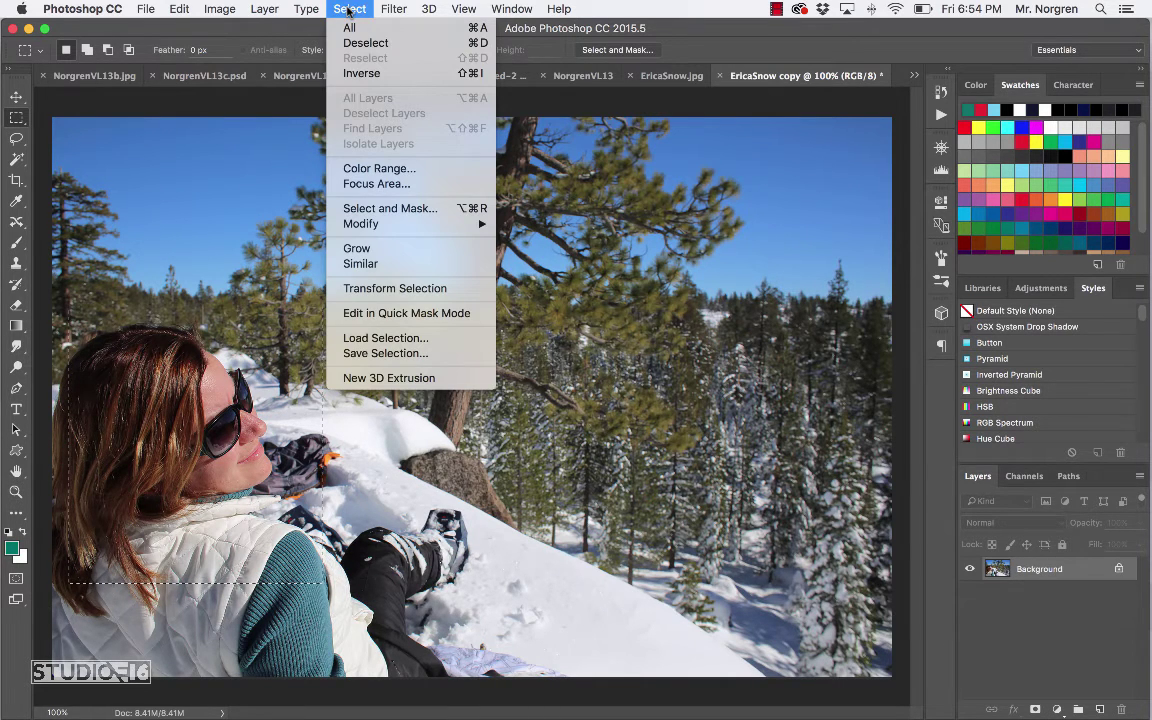
left_click(411, 289)
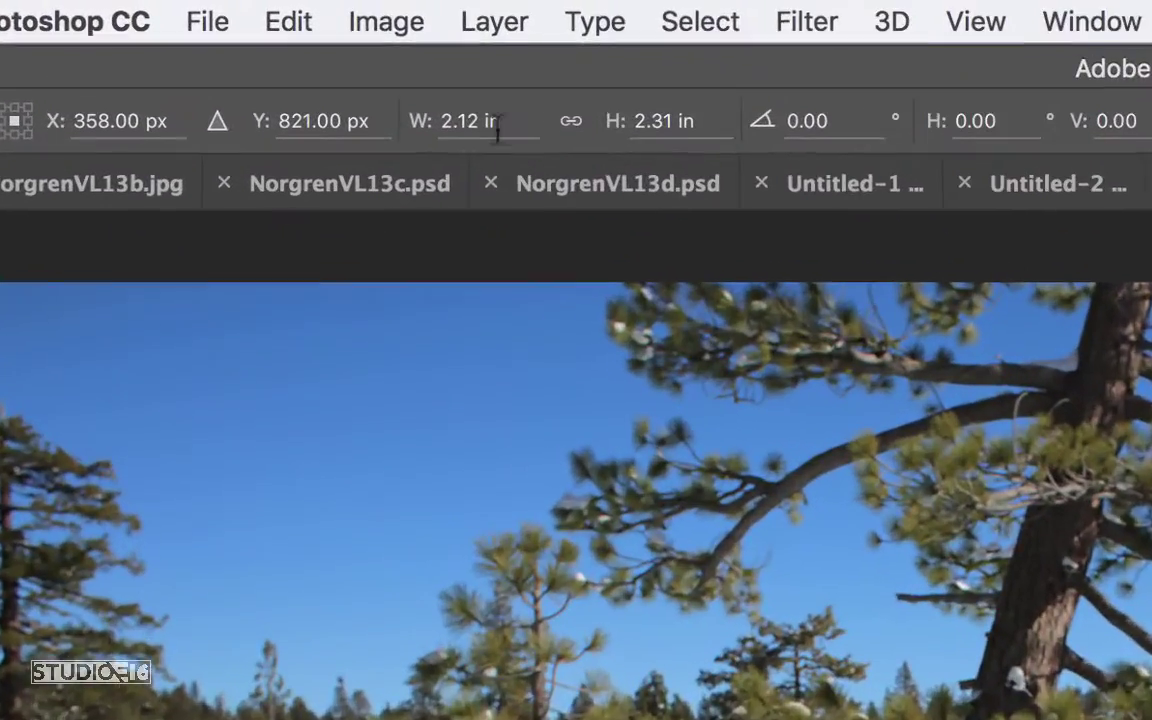
left_click_drag(497, 122, 405, 116)
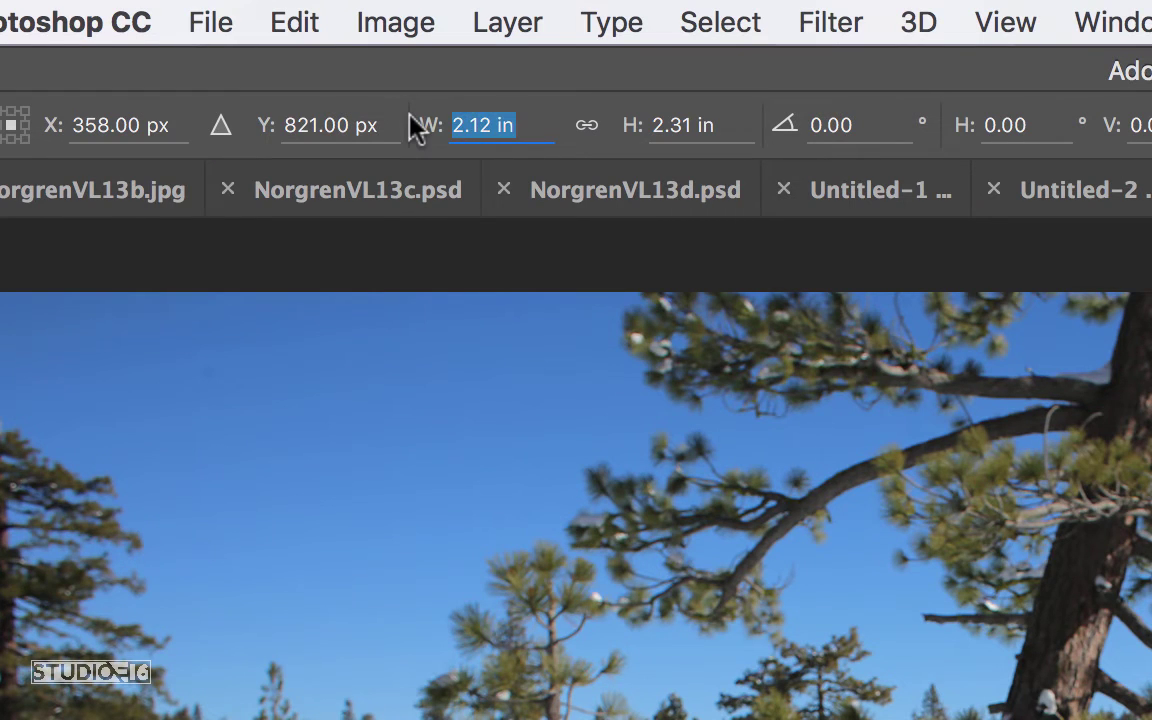
type("2.5in")
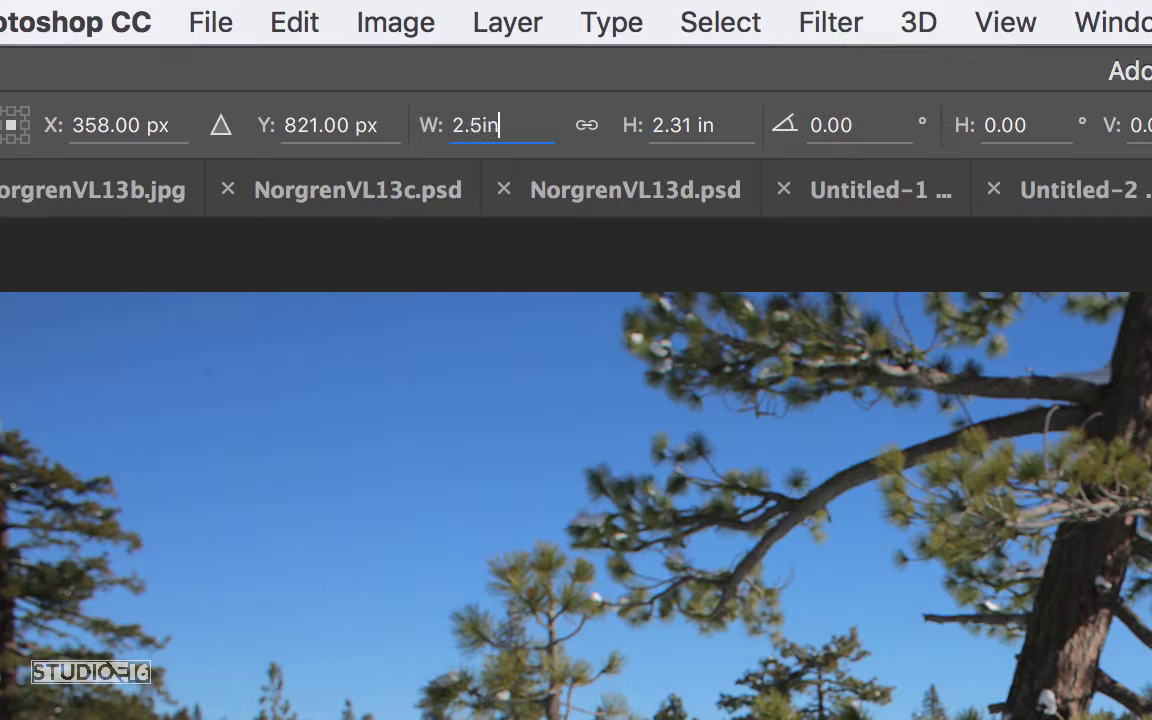
key("Tab")
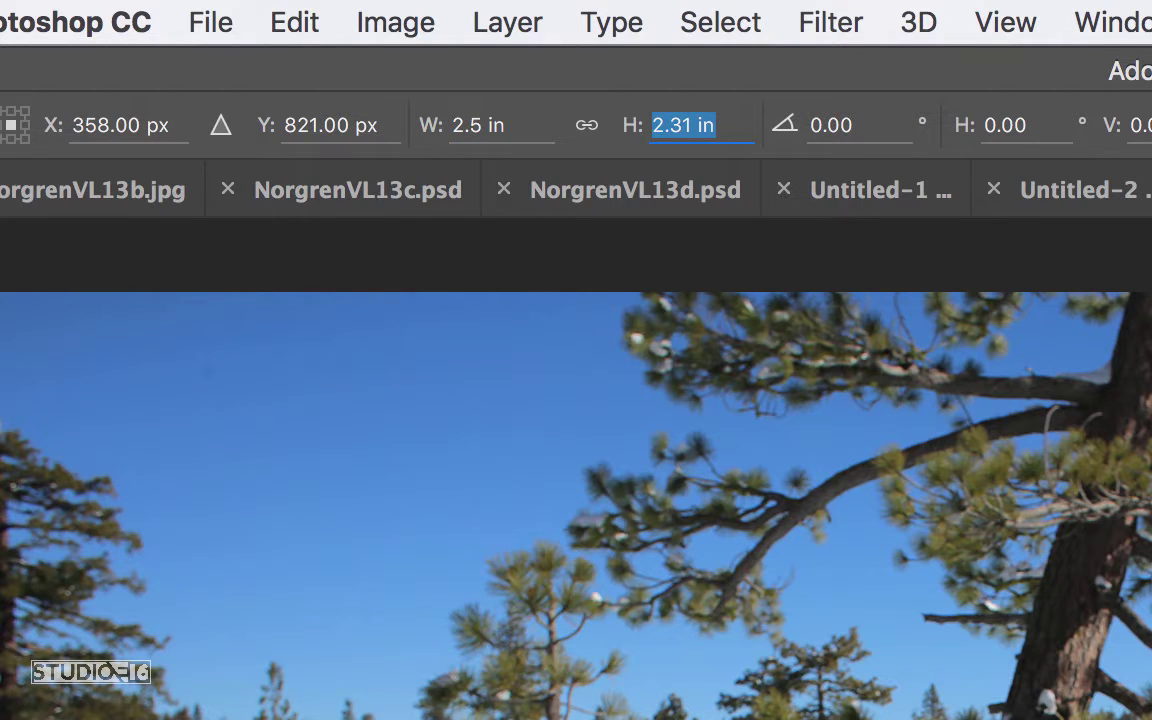
type("2.5")
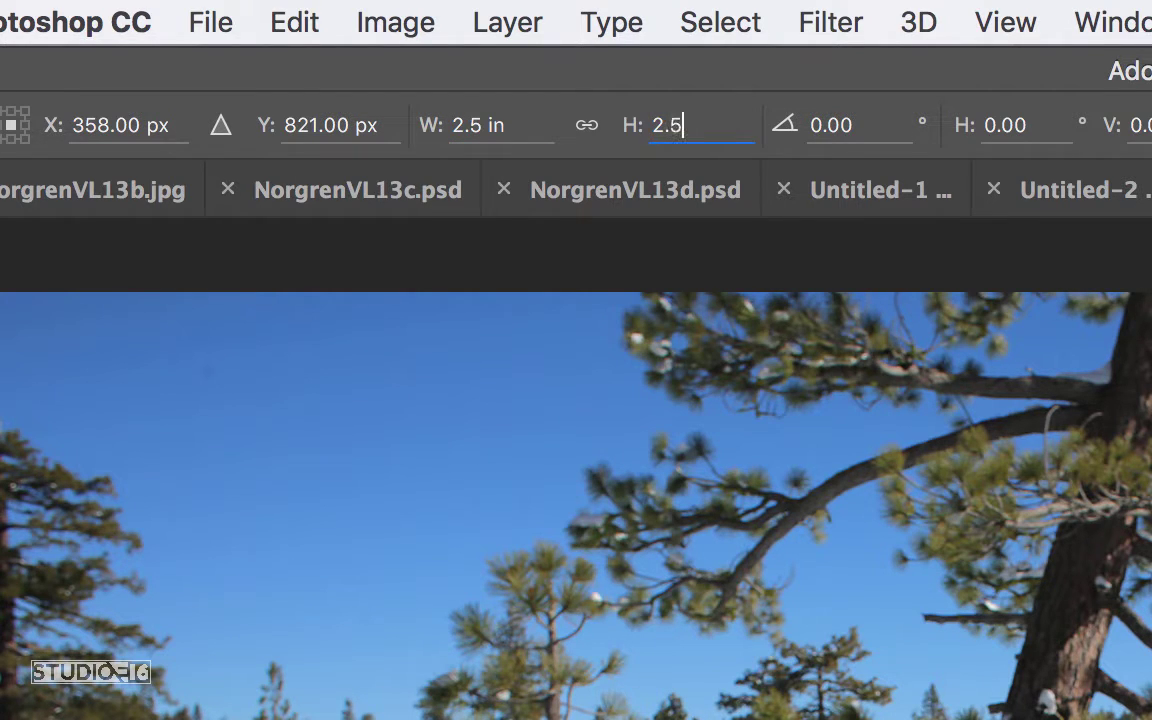
key("Tab")
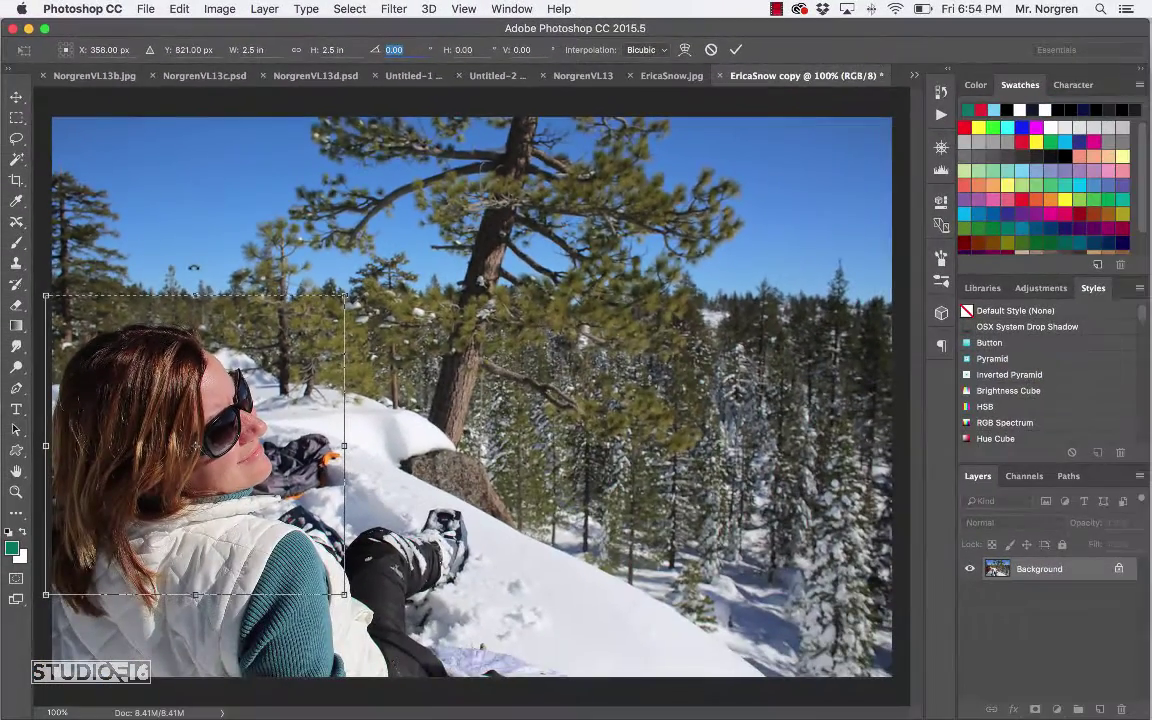
left_click(395, 49)
key("Return")
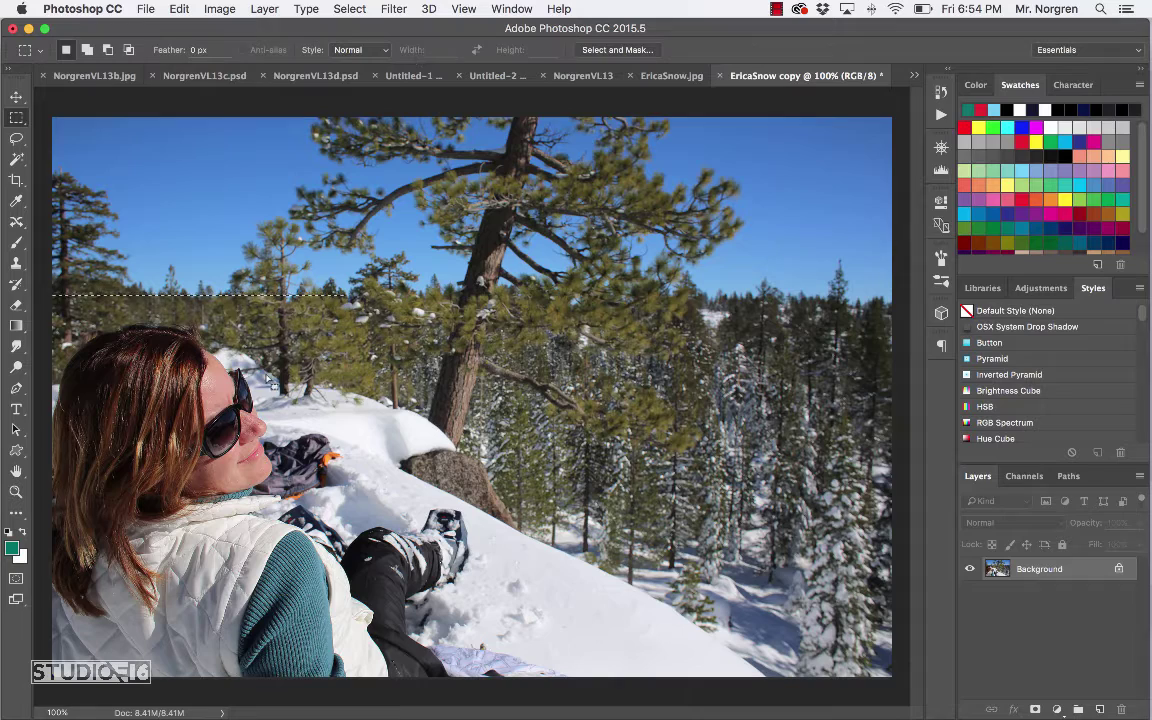
left_click_drag(262, 398, 294, 356)
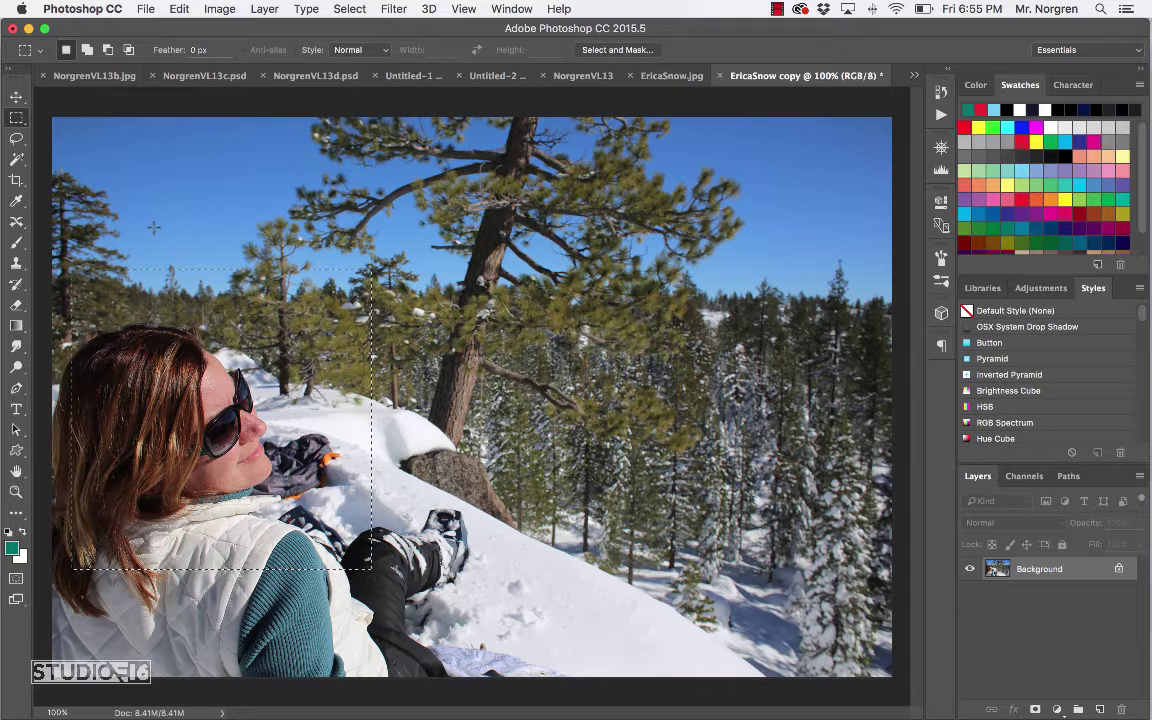
- Define a brush preset named 'E' from the square selection, then start a new document
left_click(180, 9)
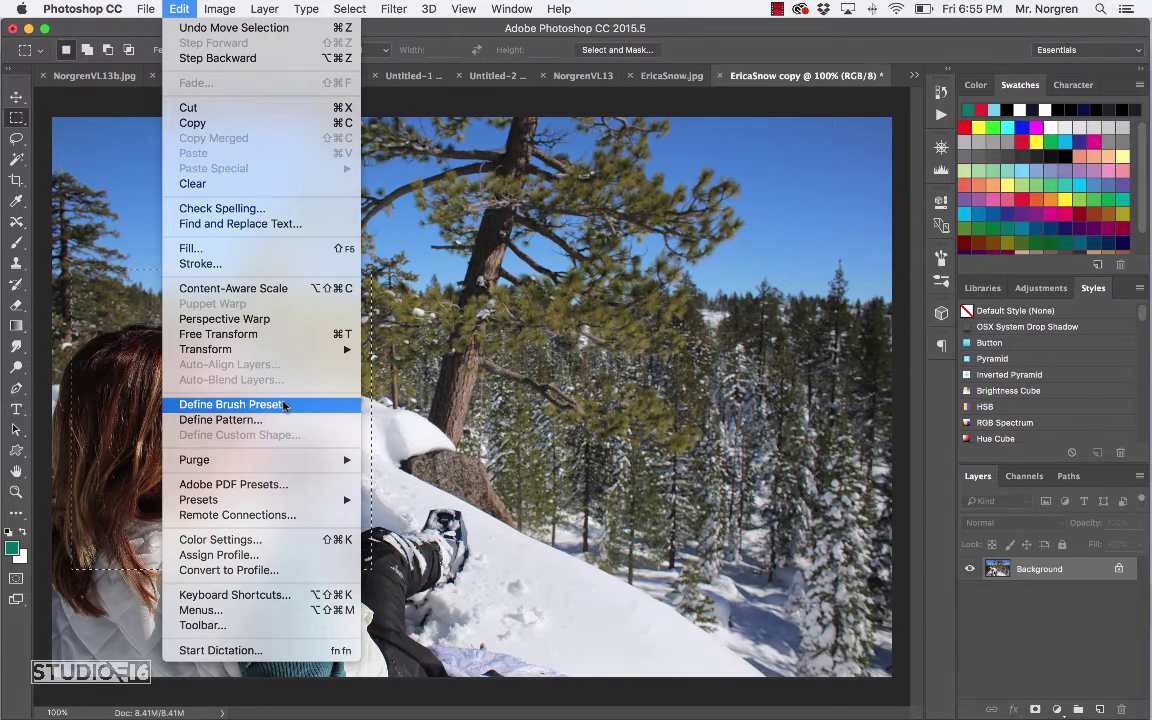
left_click(230, 404)
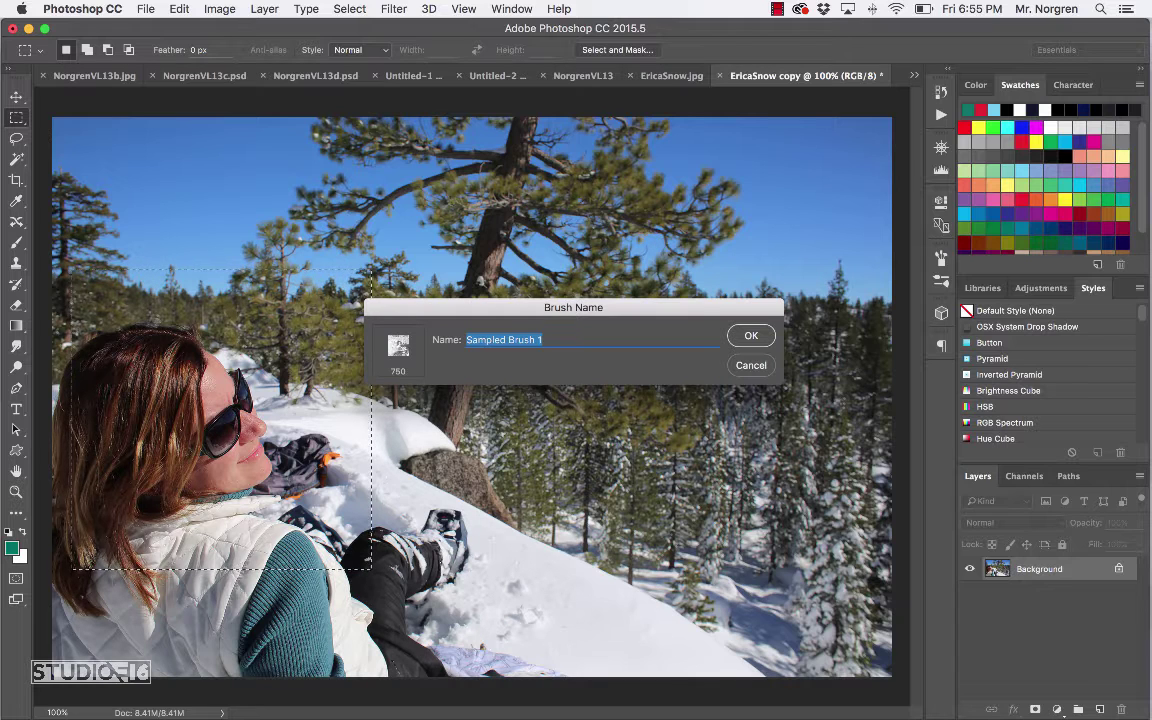
type("Erica")
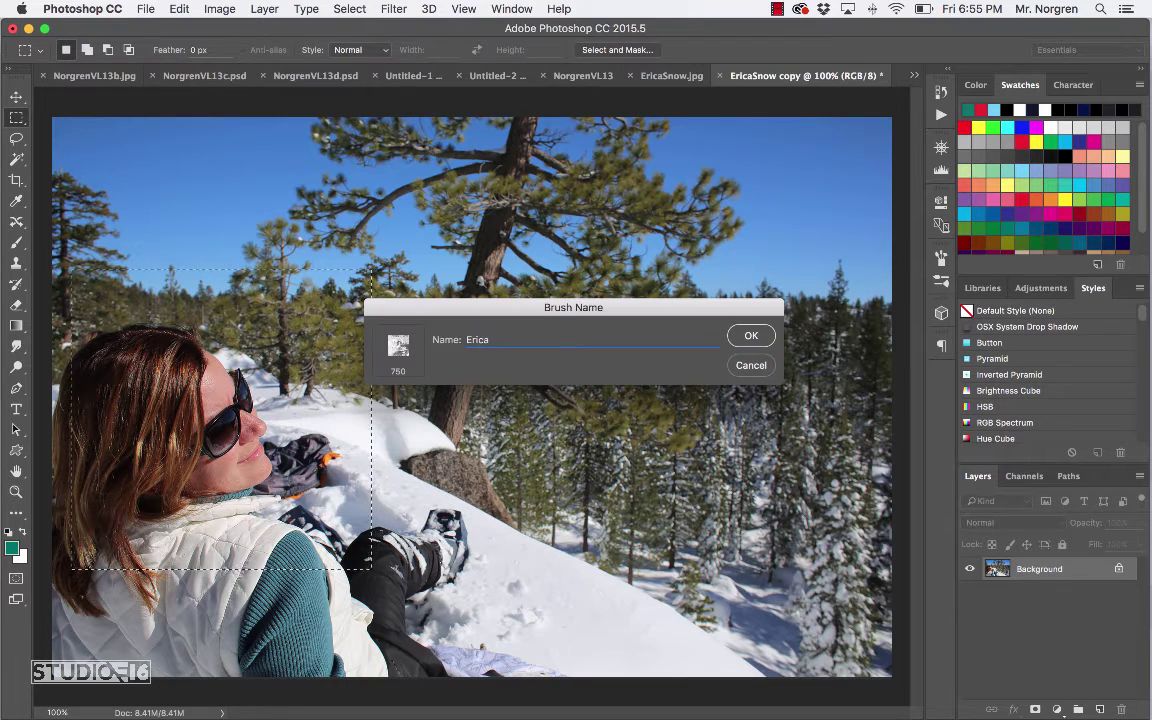
key("Return")
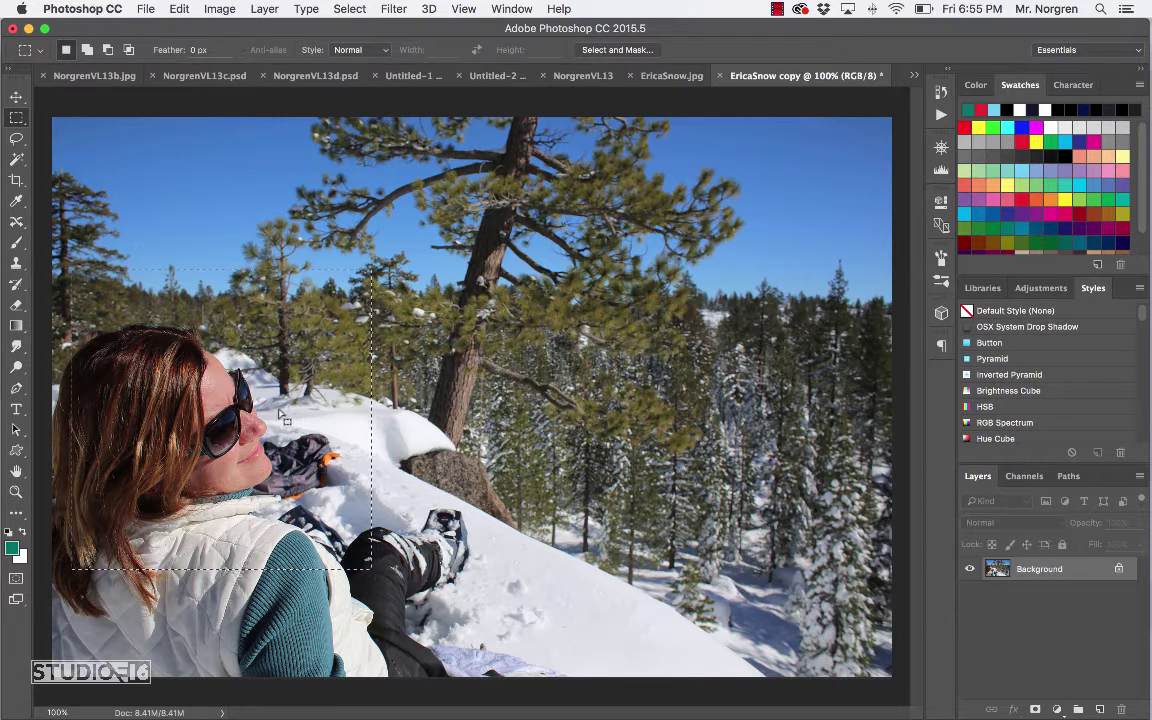
key("super+n")
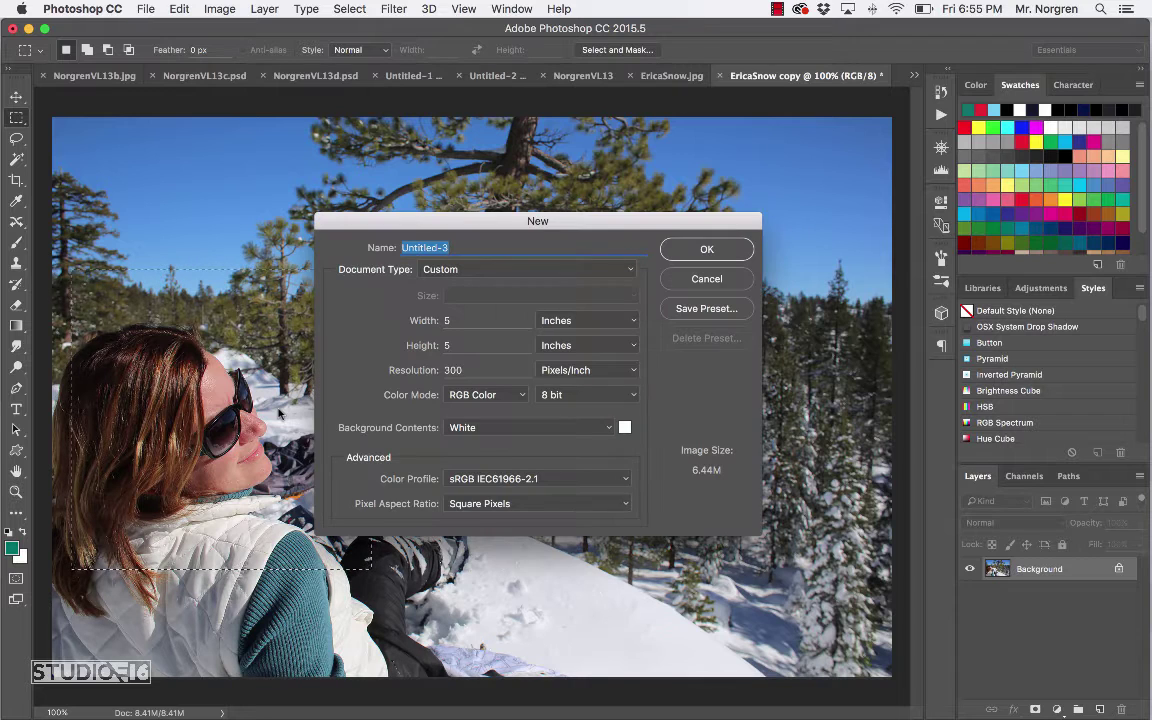
- Create the blank 5 × 5 in canvas and load the 750 px sampled photo brush in light blue
left_click(706, 249)
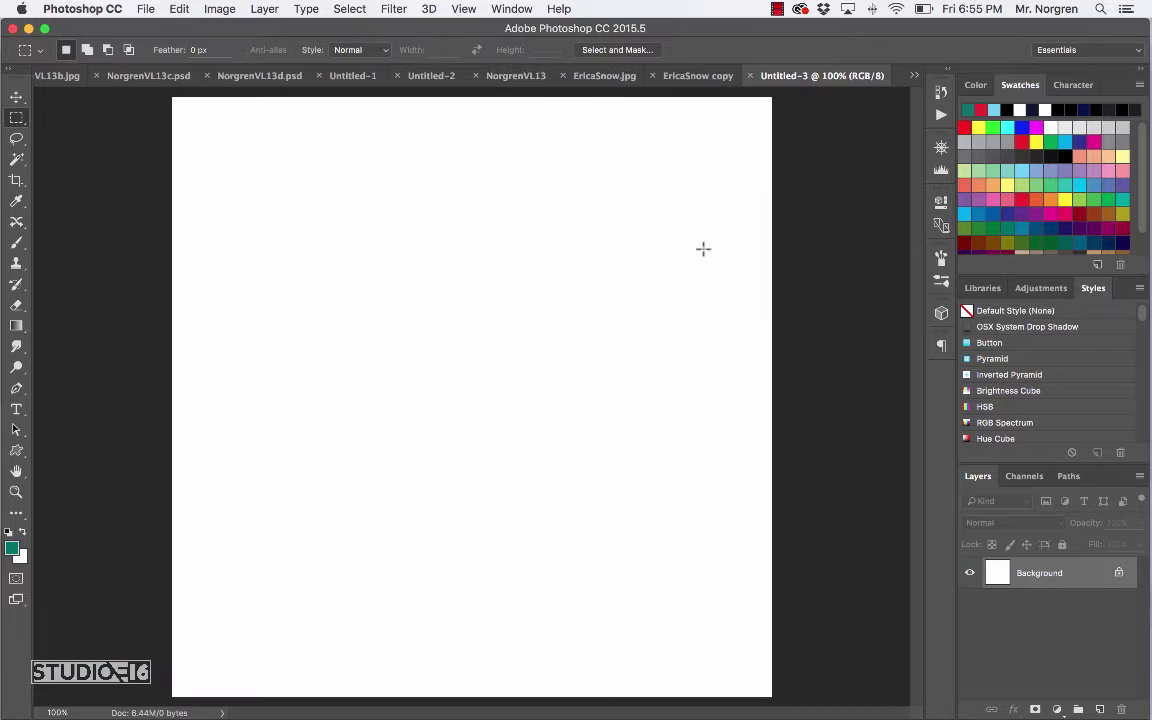
left_click(17, 245)
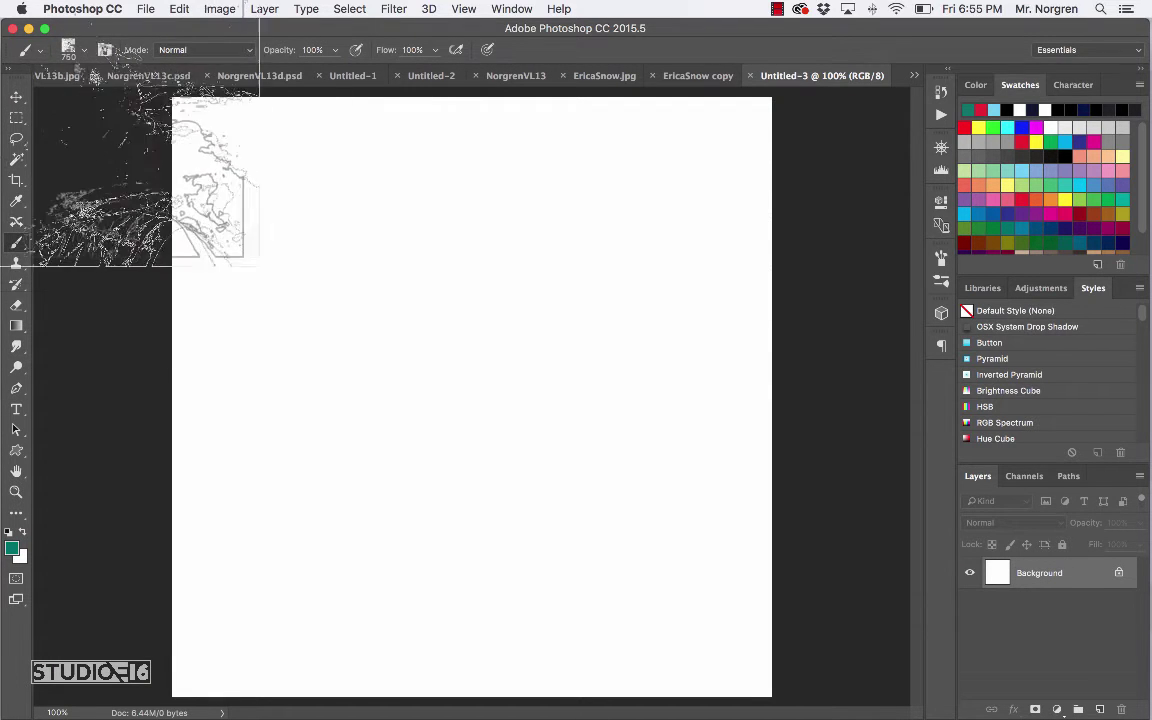
left_click(85, 52)
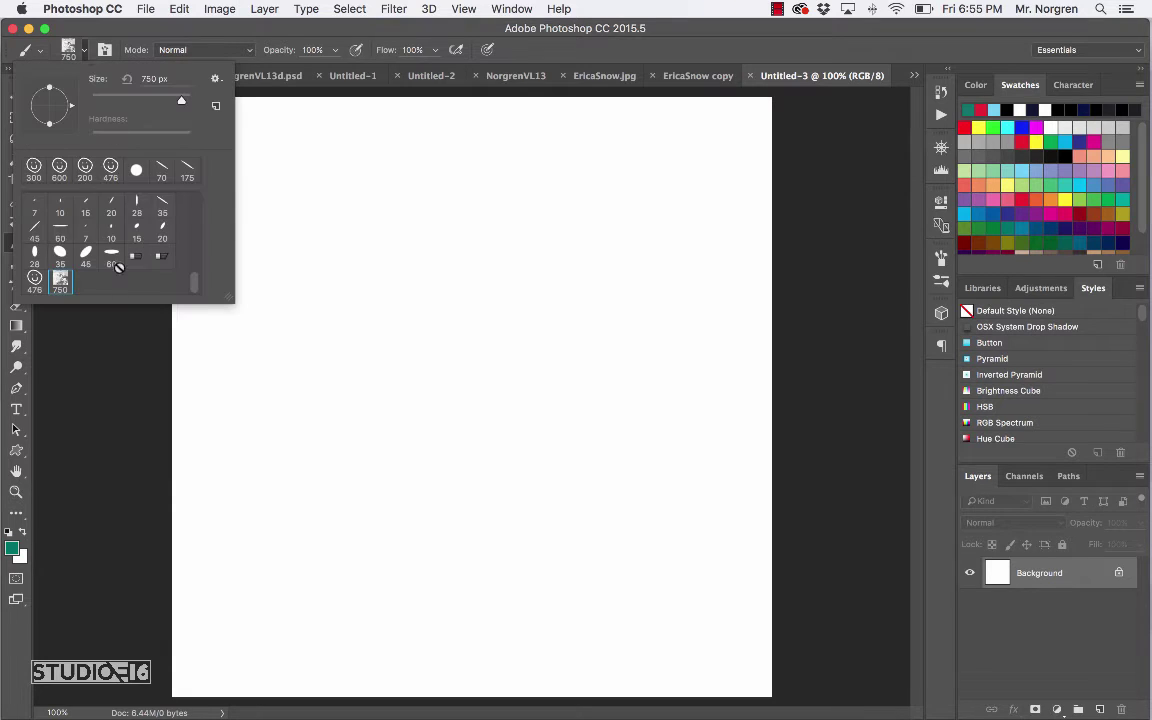
left_click(78, 52)
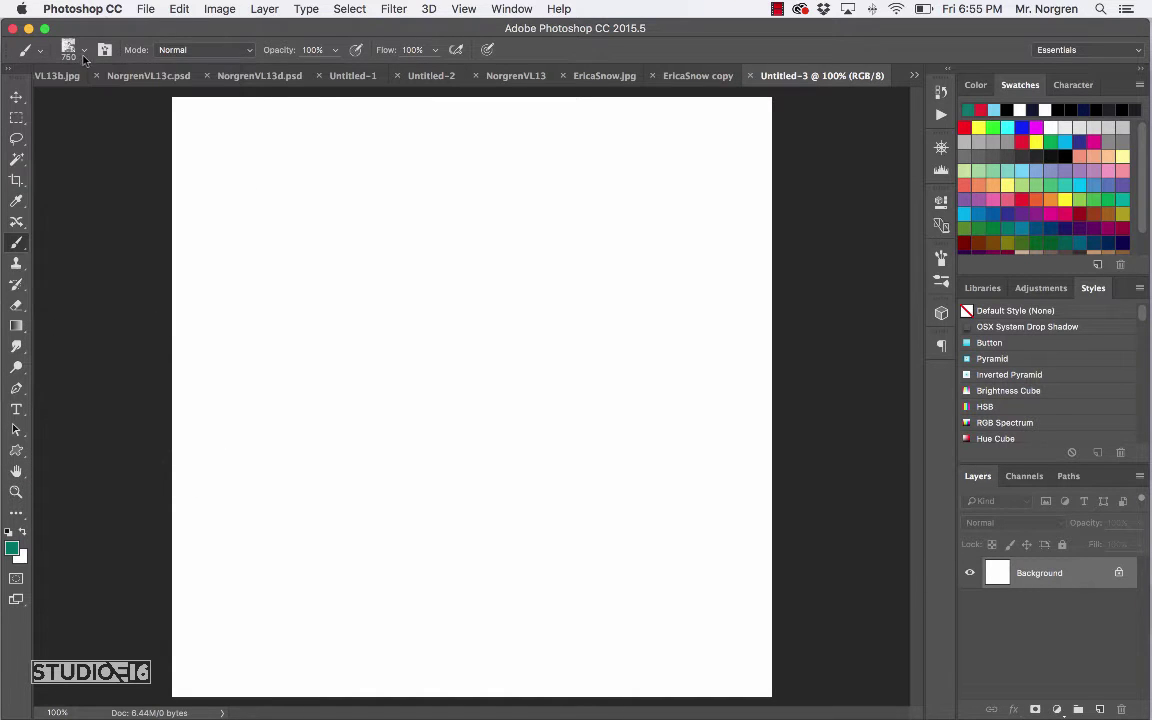
left_click(1038, 172)
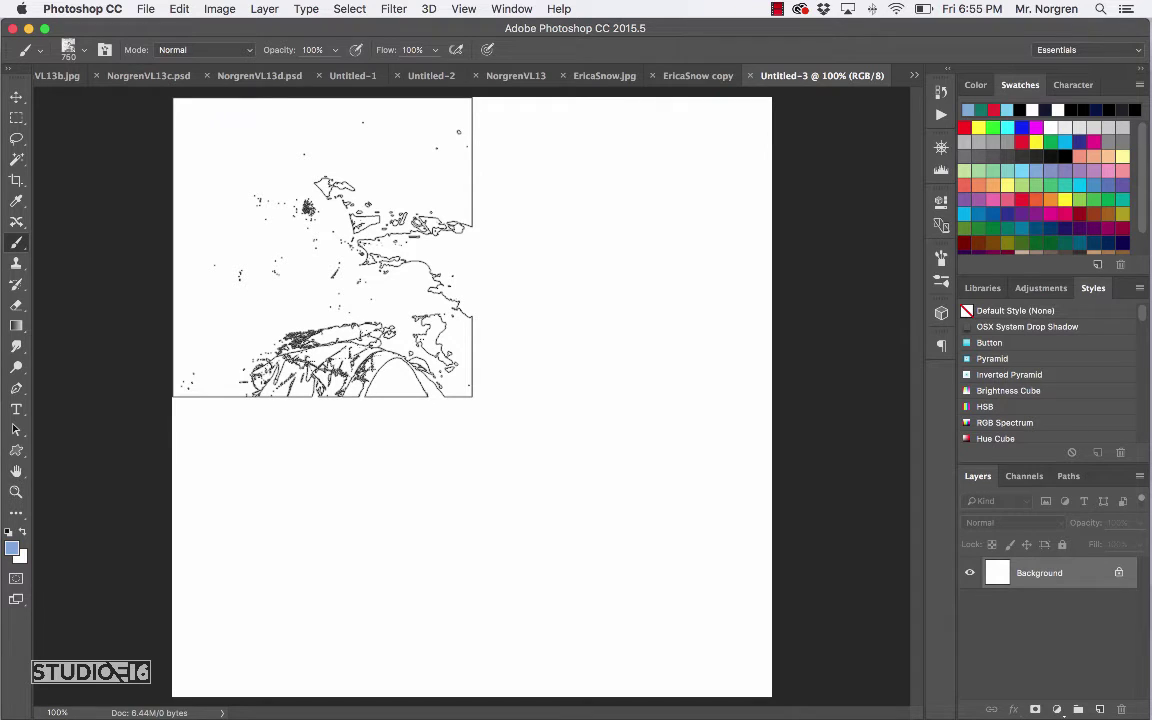
- Stamp the photo brush in blue, lavender, purple and pink, one per canvas quarter, then start saving
left_click(322, 247)
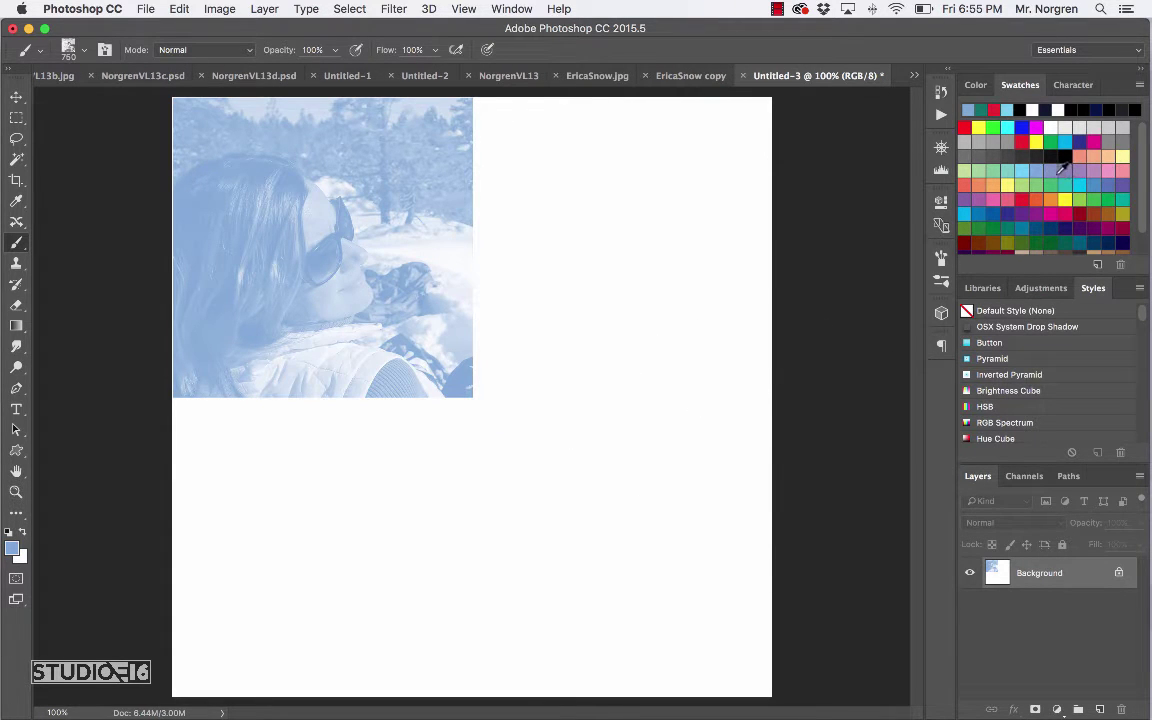
left_click_drag(1052, 169, 640, 172)
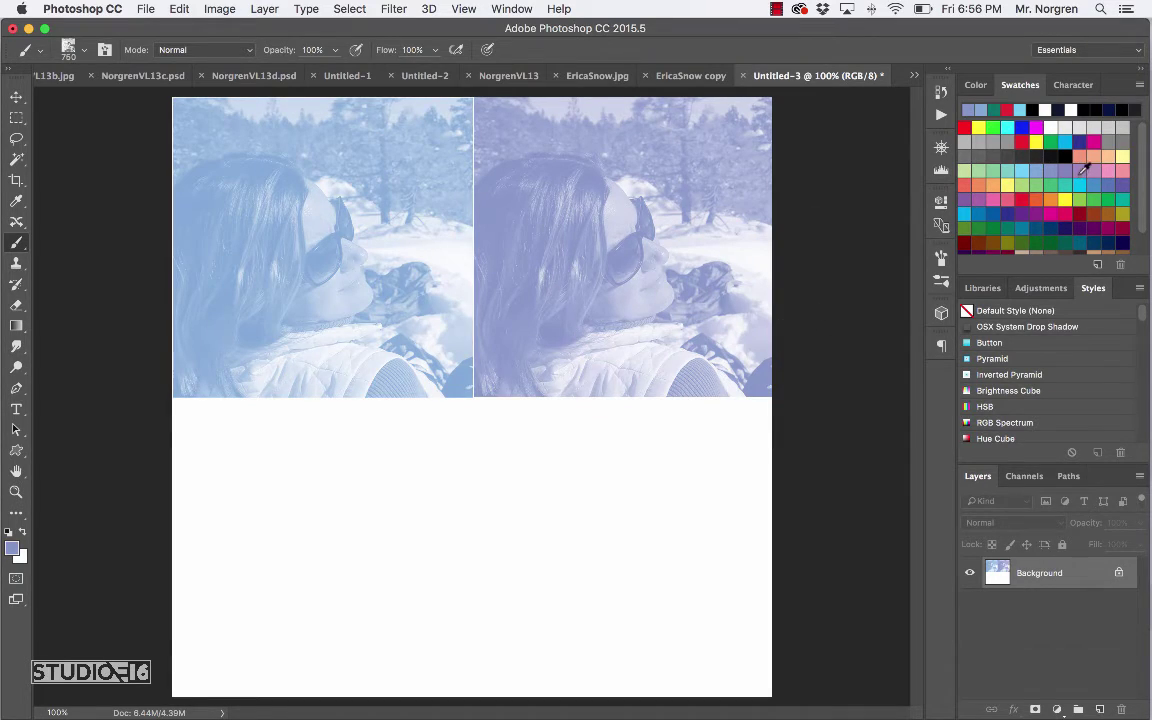
left_click_drag(1084, 168, 323, 548)
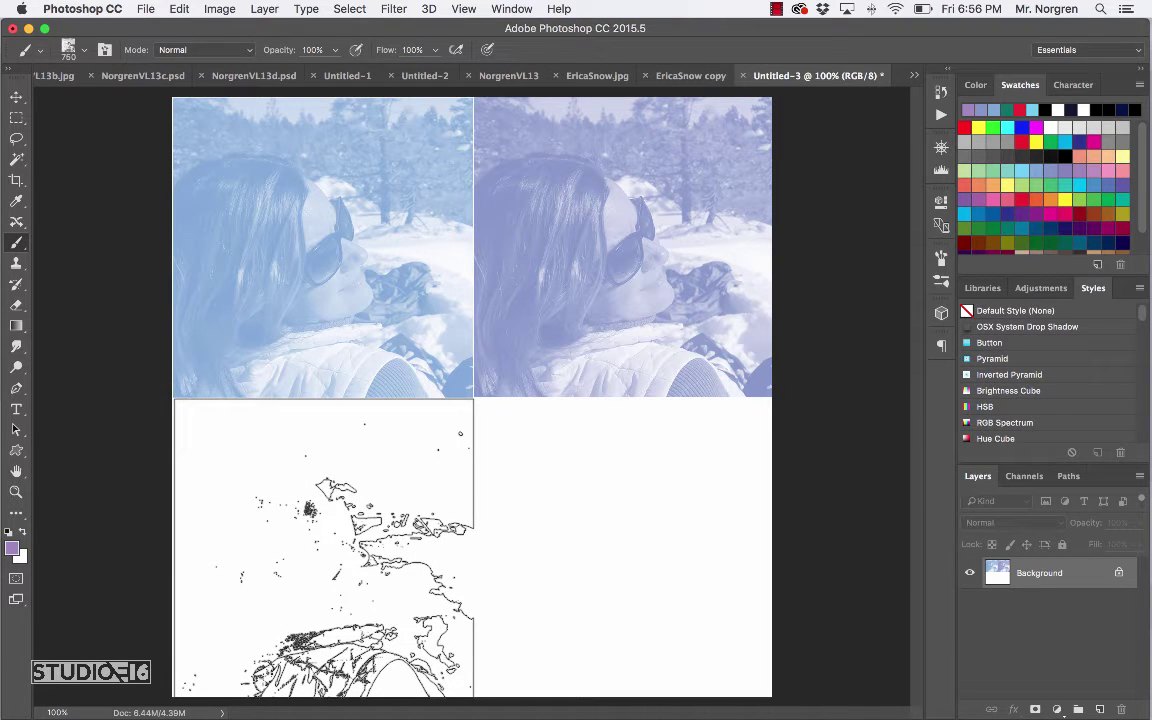
left_click_drag(323, 548, 323, 548)
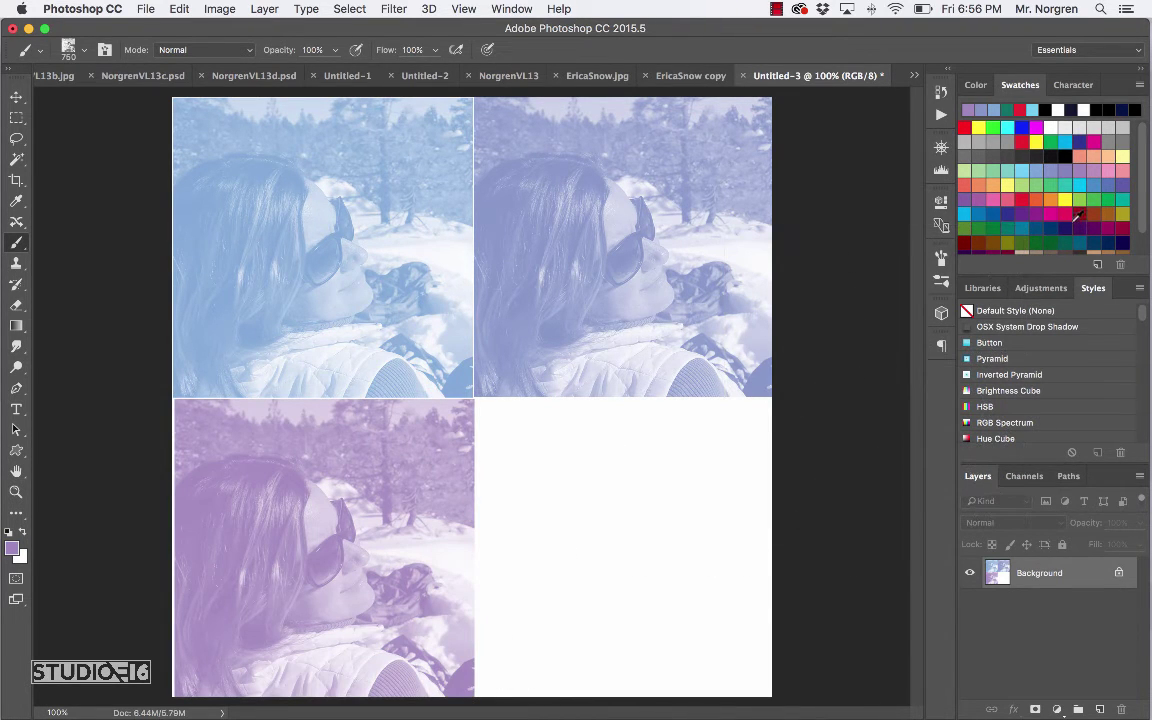
left_click(1107, 170)
left_click_drag(1100, 548, 628, 548)
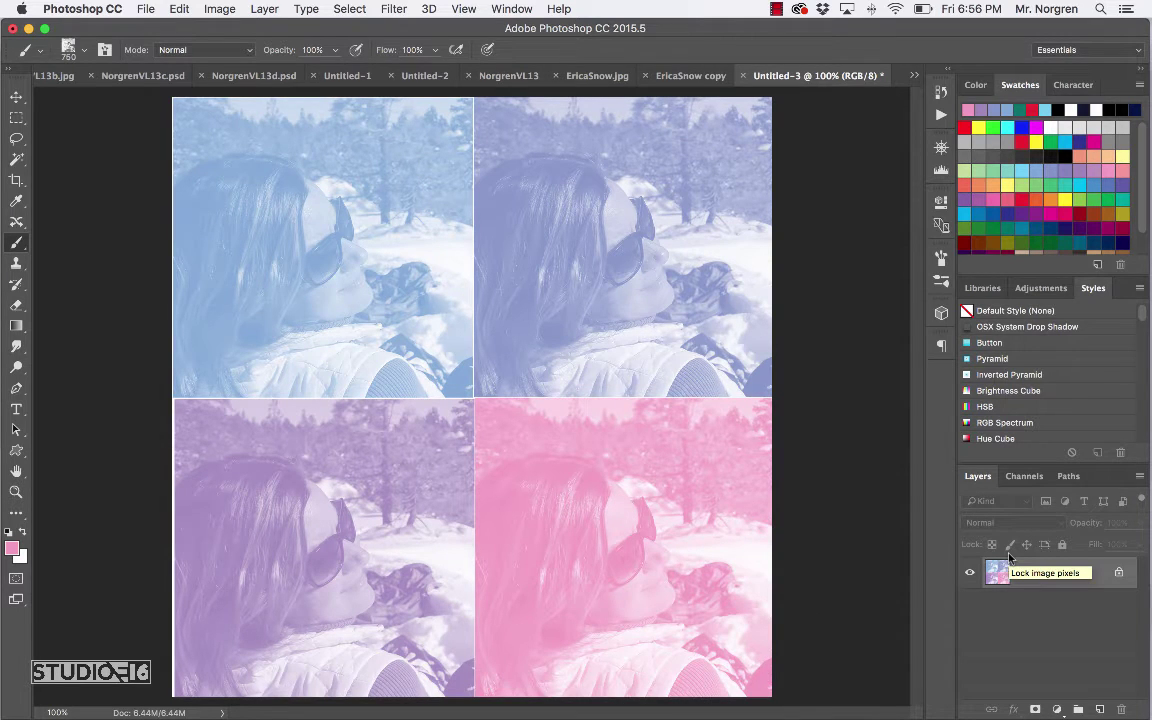
key("super+s")
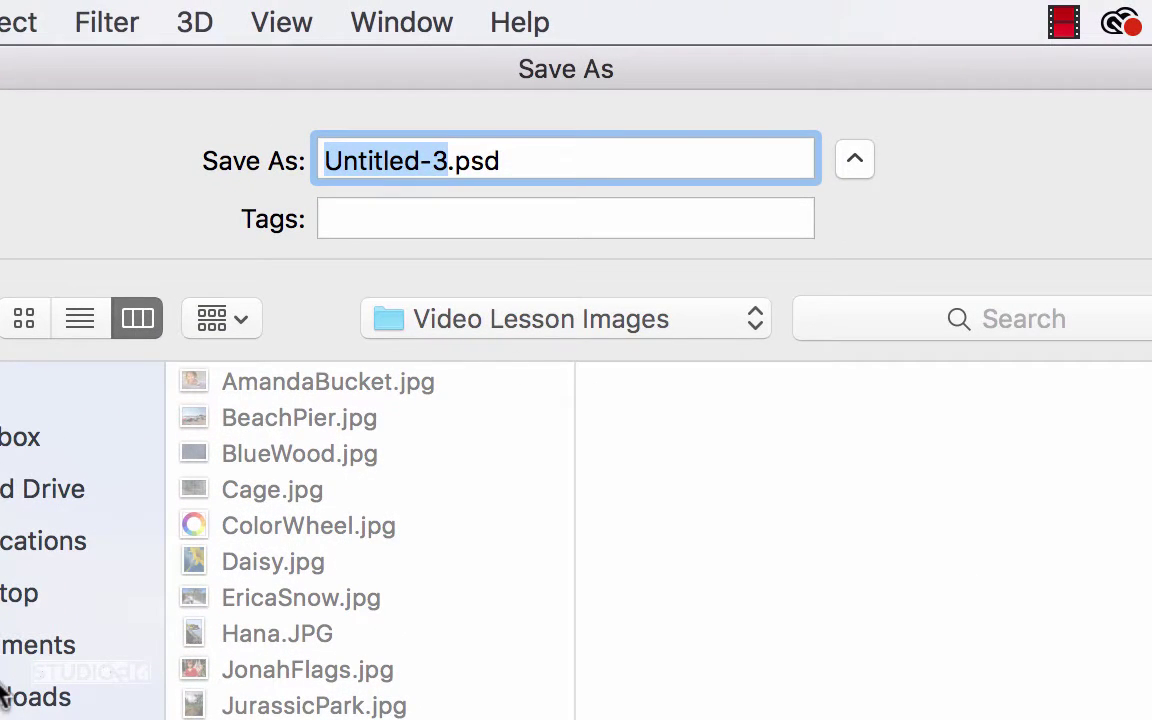
- Save the image as NorgrenVL13b in the video lessons folder inside Documents
left_click(12, 648)
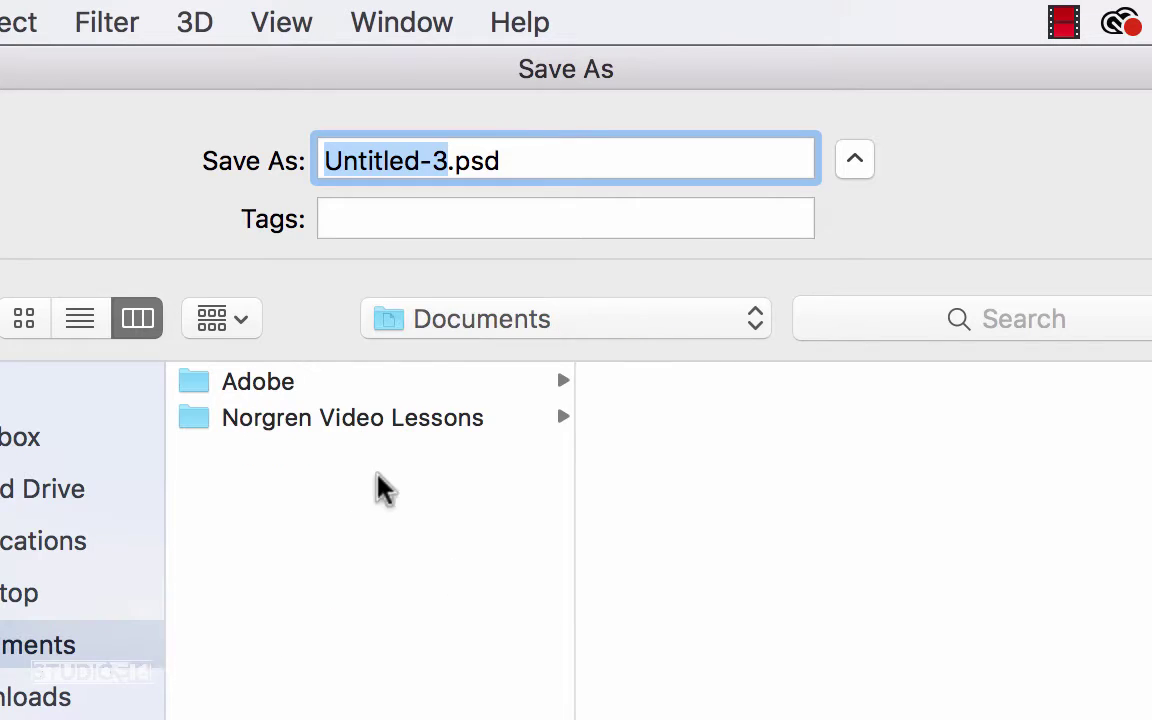
left_click(340, 425)
triple_click(550, 145)
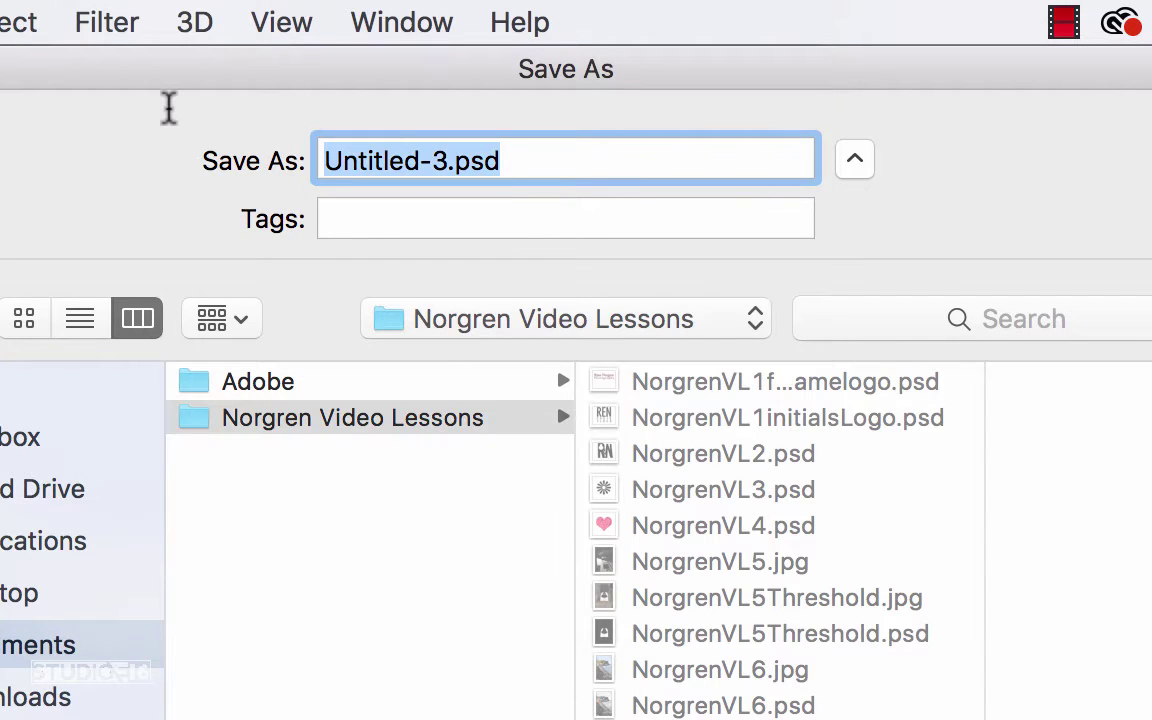
type("NorgrenV")
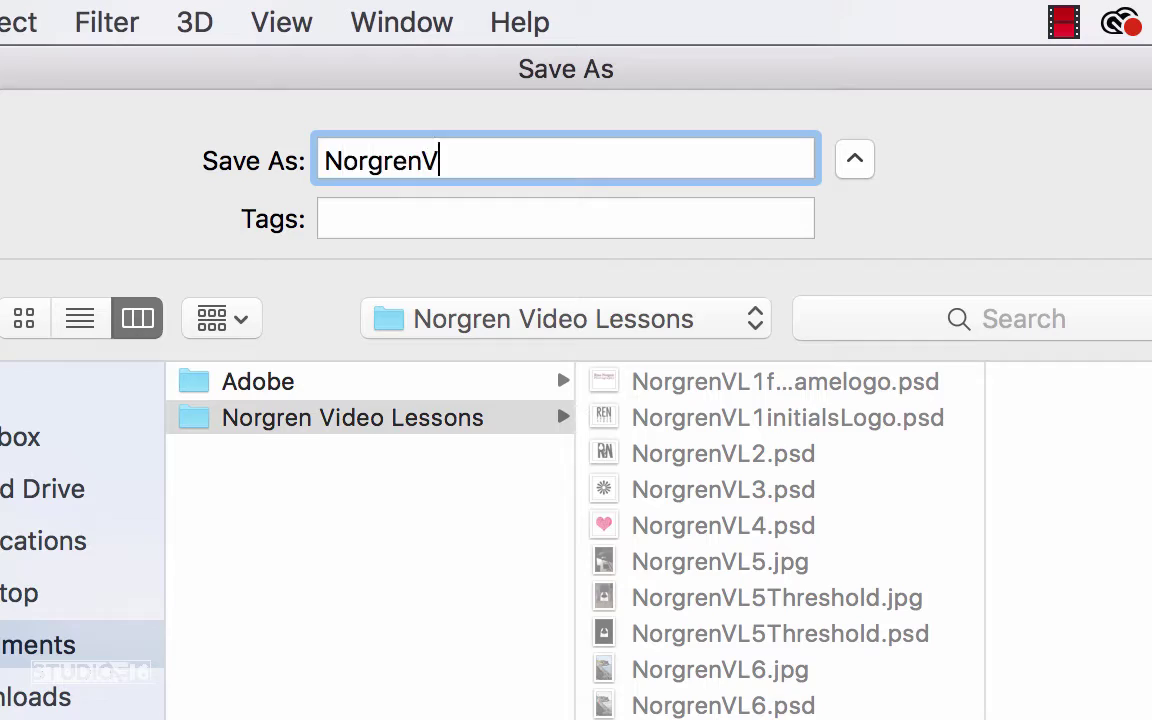
type("L13b")
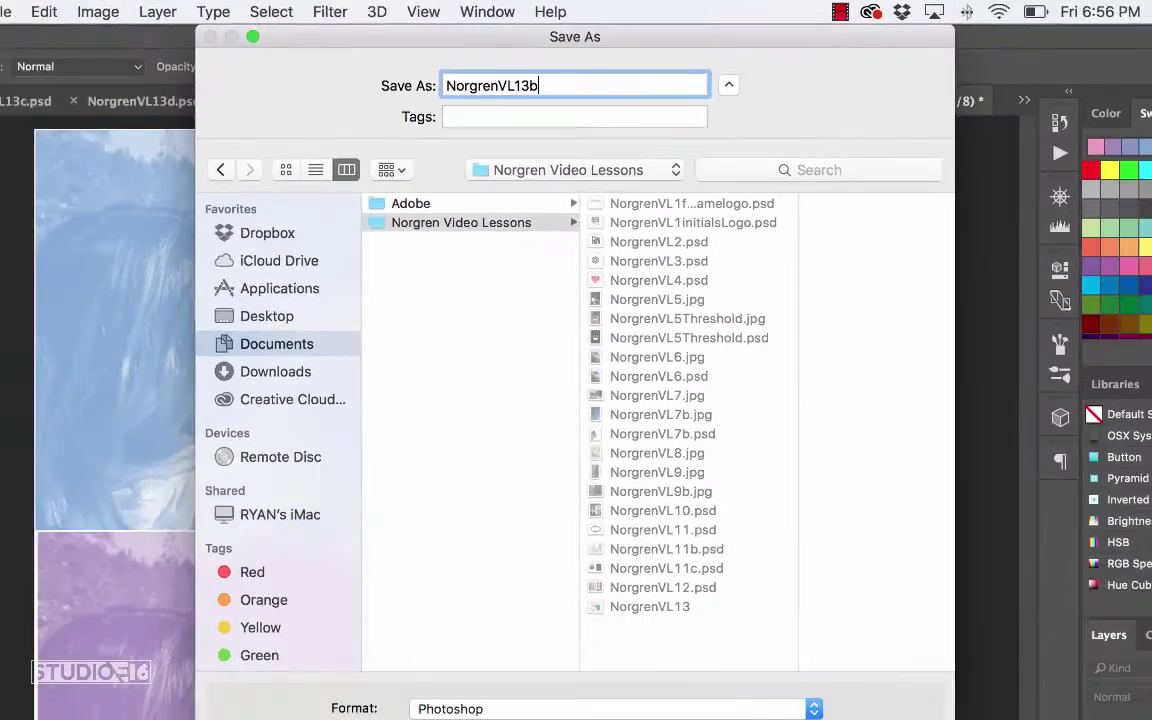
key("Return")
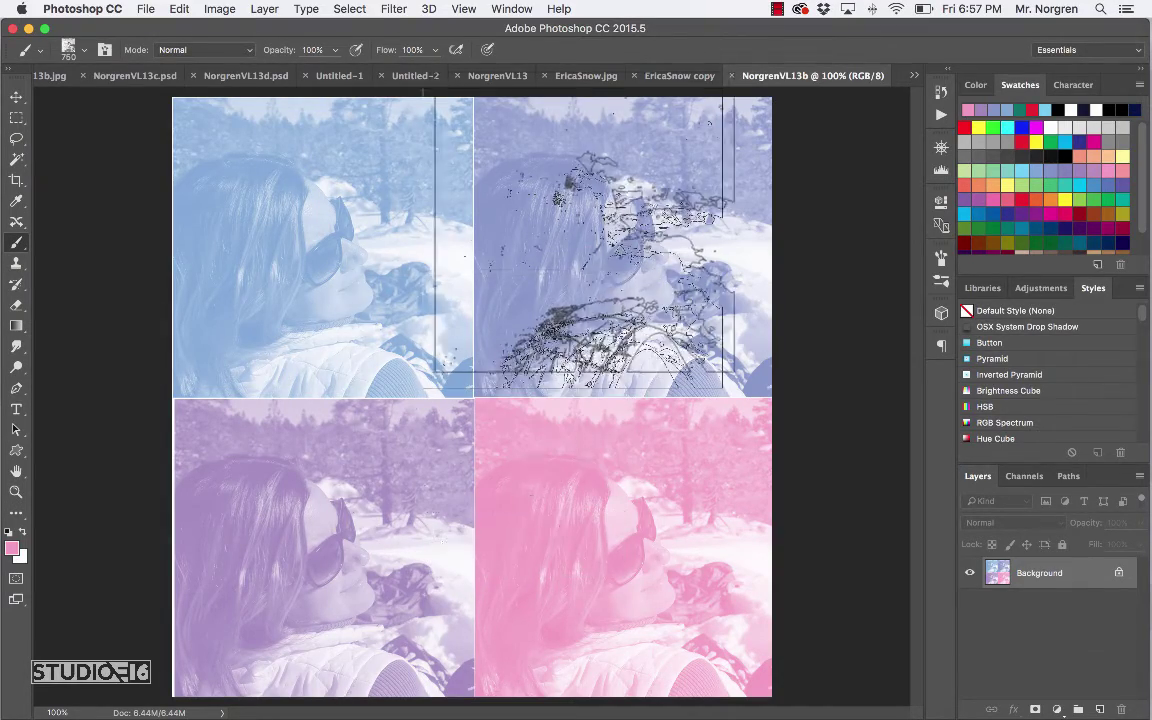
- Close EricaSnow.jpg, deselect, and duplicate the snow photo layer twice into Layer 1 and Layer 1 copy
left_click(670, 78)
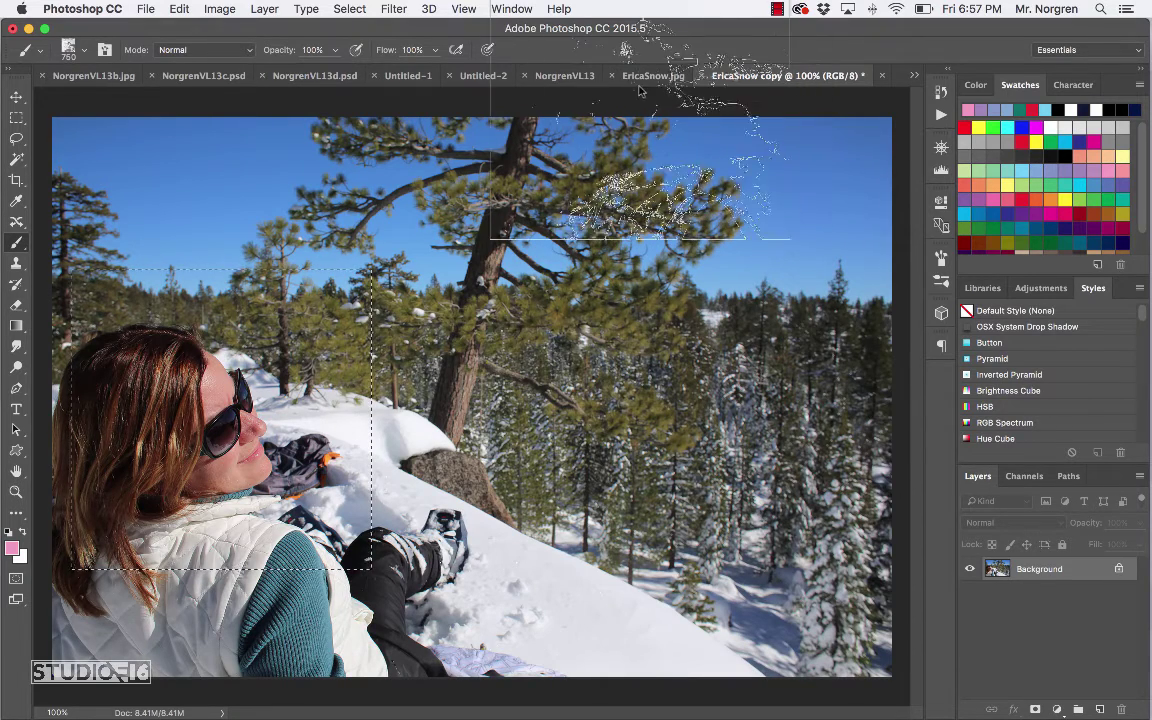
left_click(611, 76)
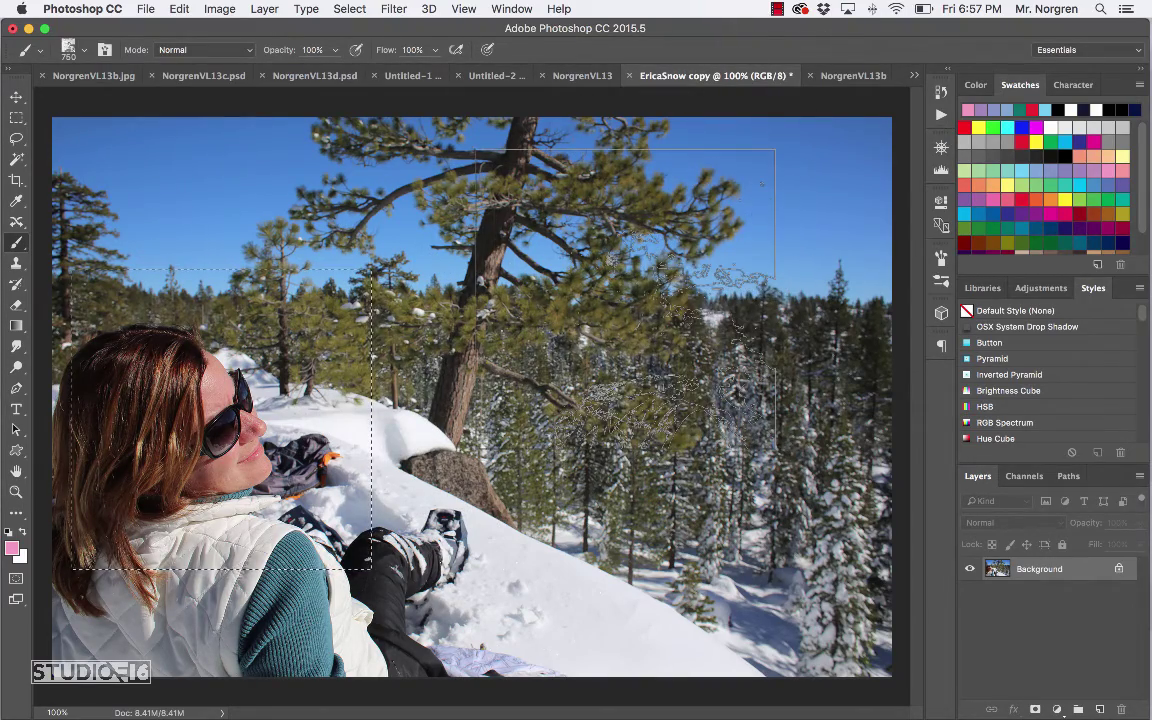
key("v")
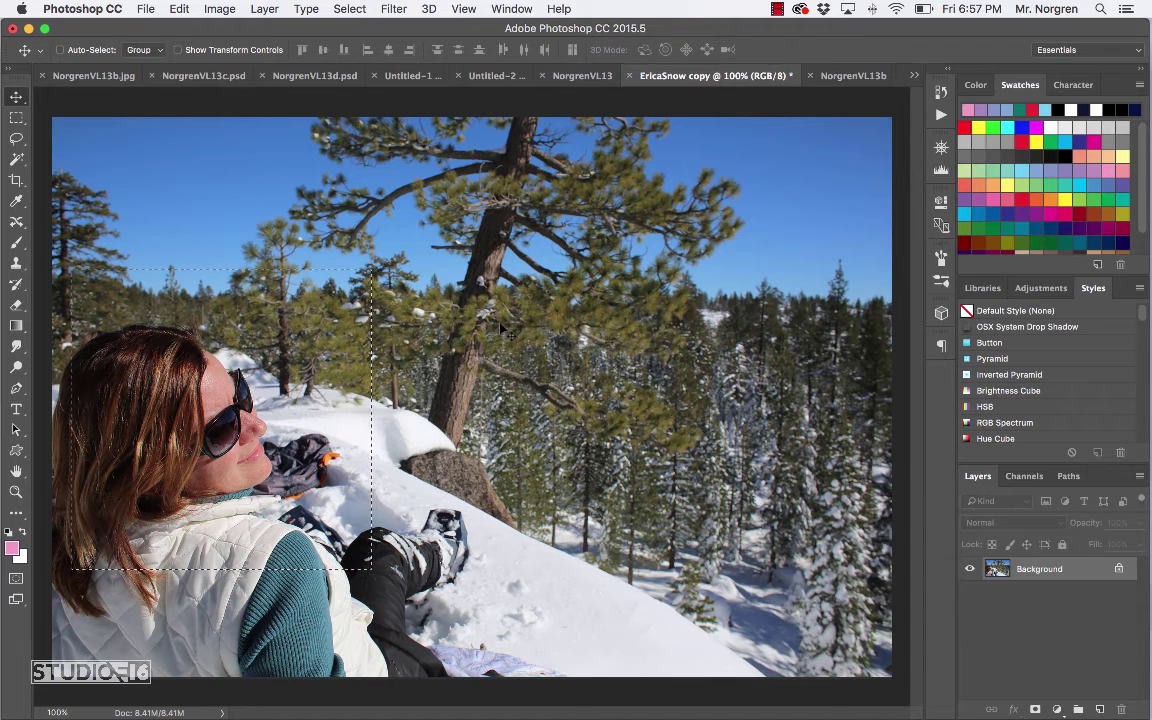
key("super+d")
key("super+j")
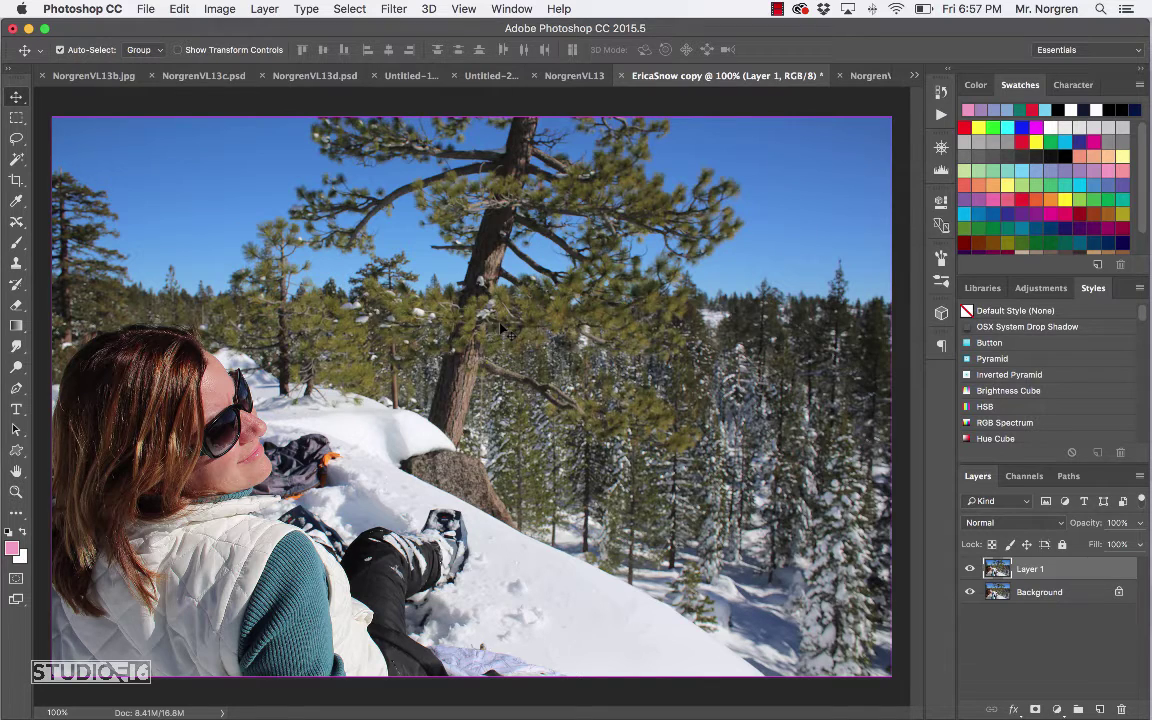
key("super+j")
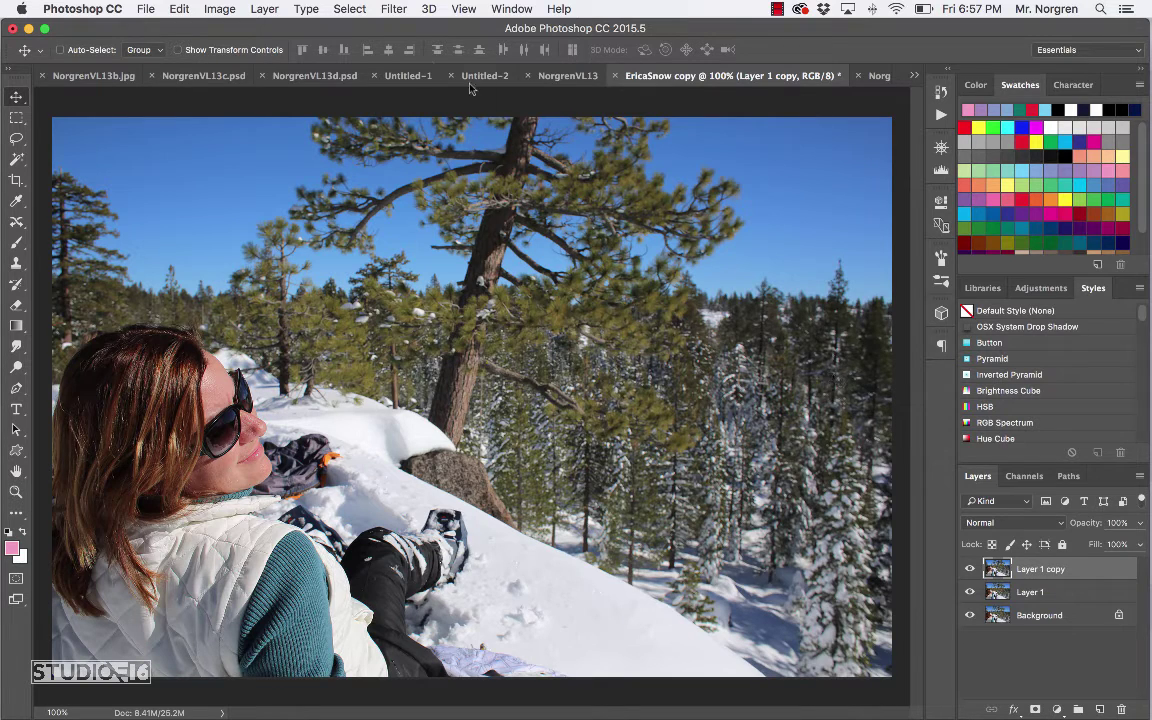
left_click(393, 9)
- Apply Stylize > Find Edges to Layer 1 copy for a coloured line-sketch look
mouse_move(456, 311)
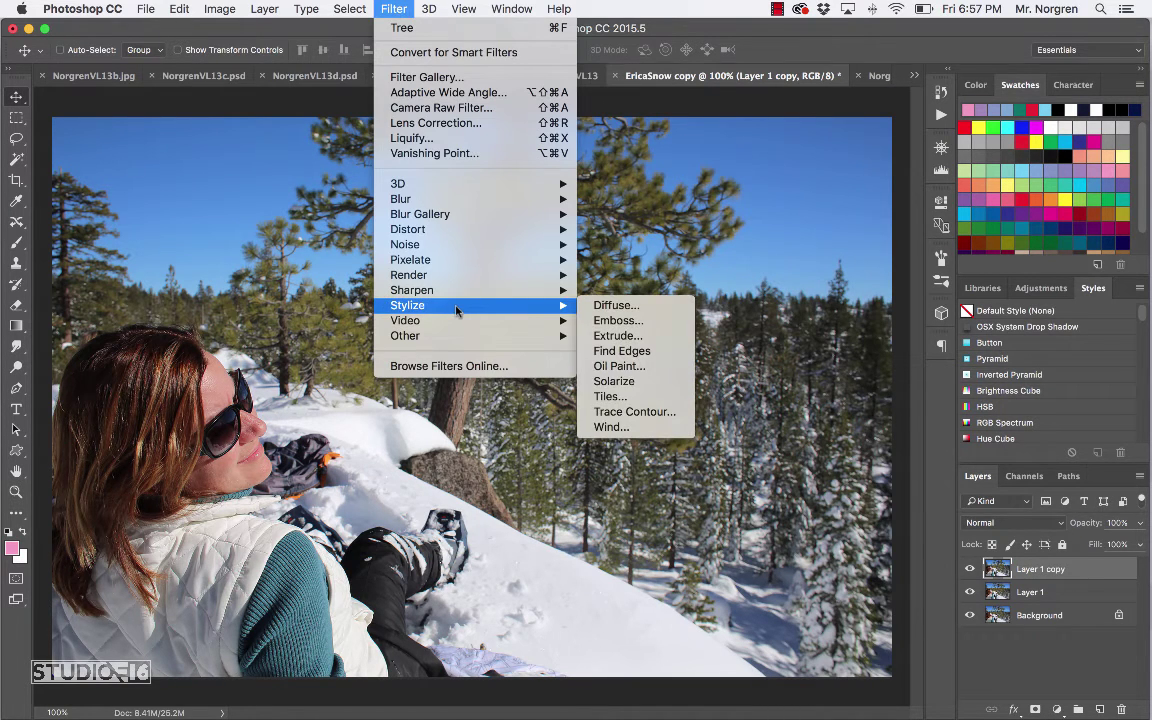
left_click(637, 352)
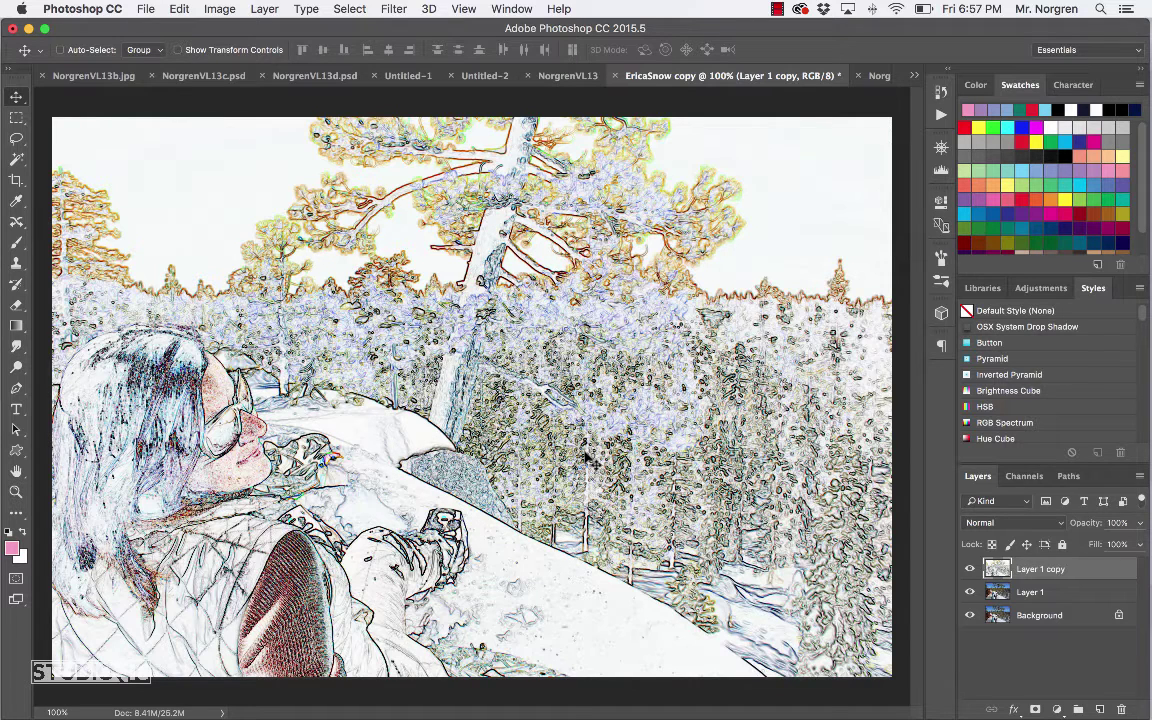
left_click(394, 10)
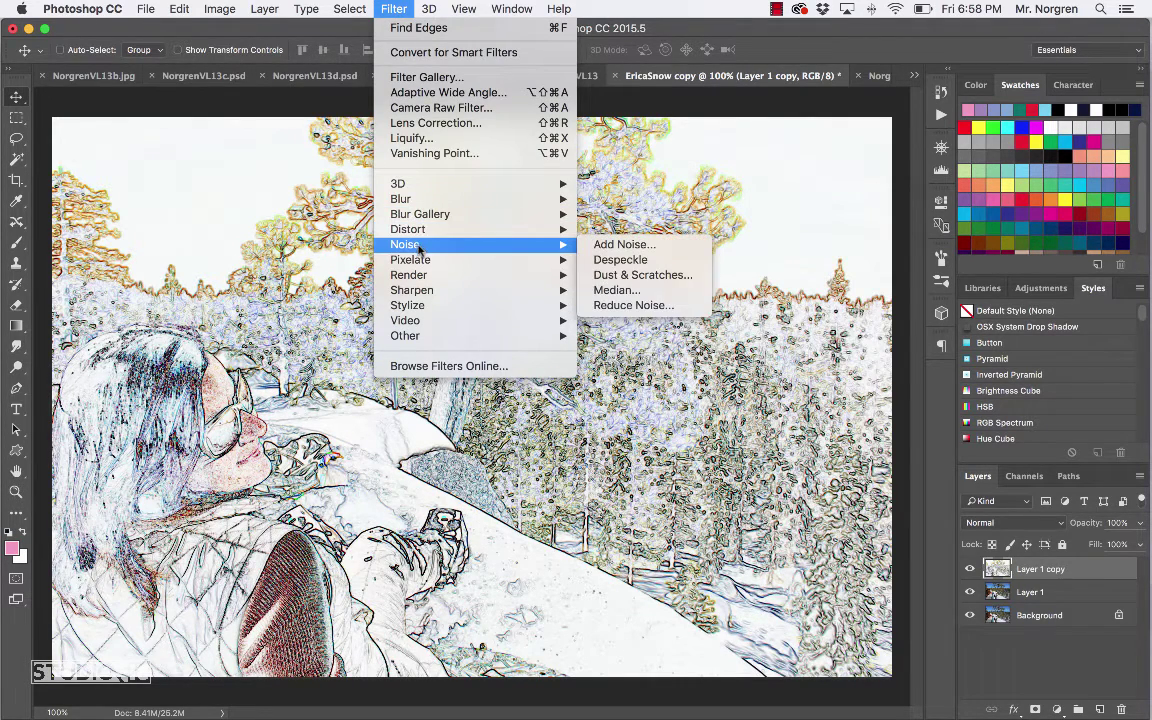
mouse_move(440, 275)
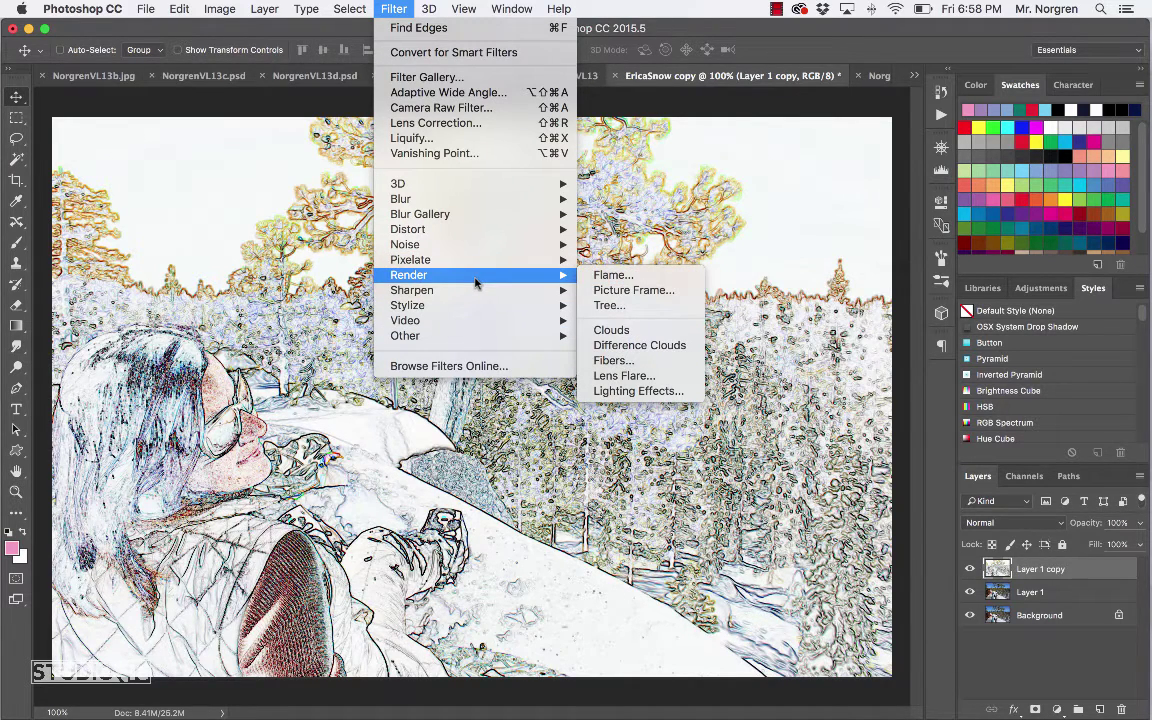
- Render a 23: Chilean Cedar tree with Light Direction 33 and Leaves Amount 53
left_click(622, 307)
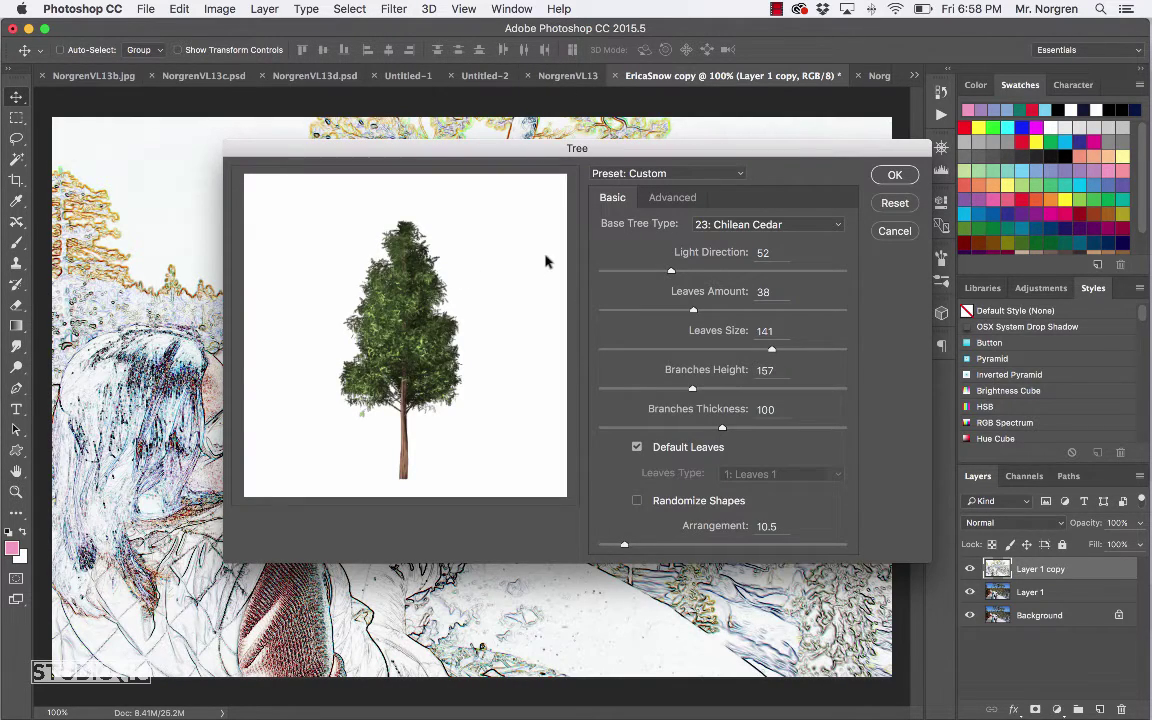
left_click(837, 226)
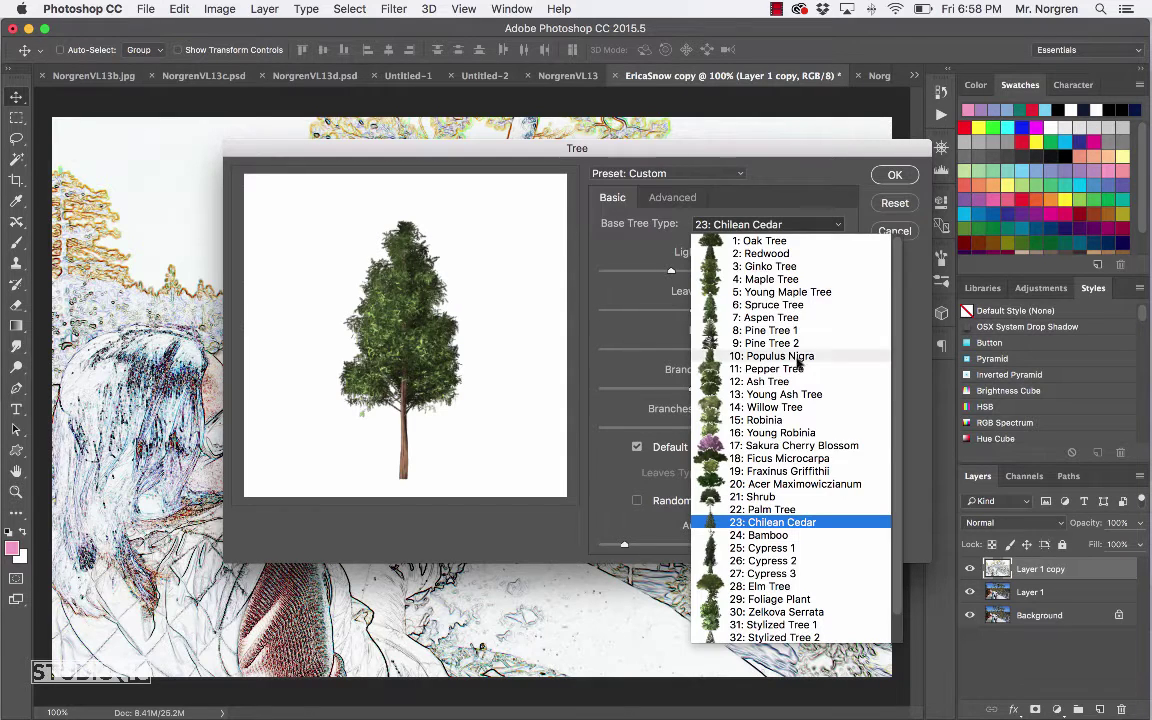
left_click(771, 520)
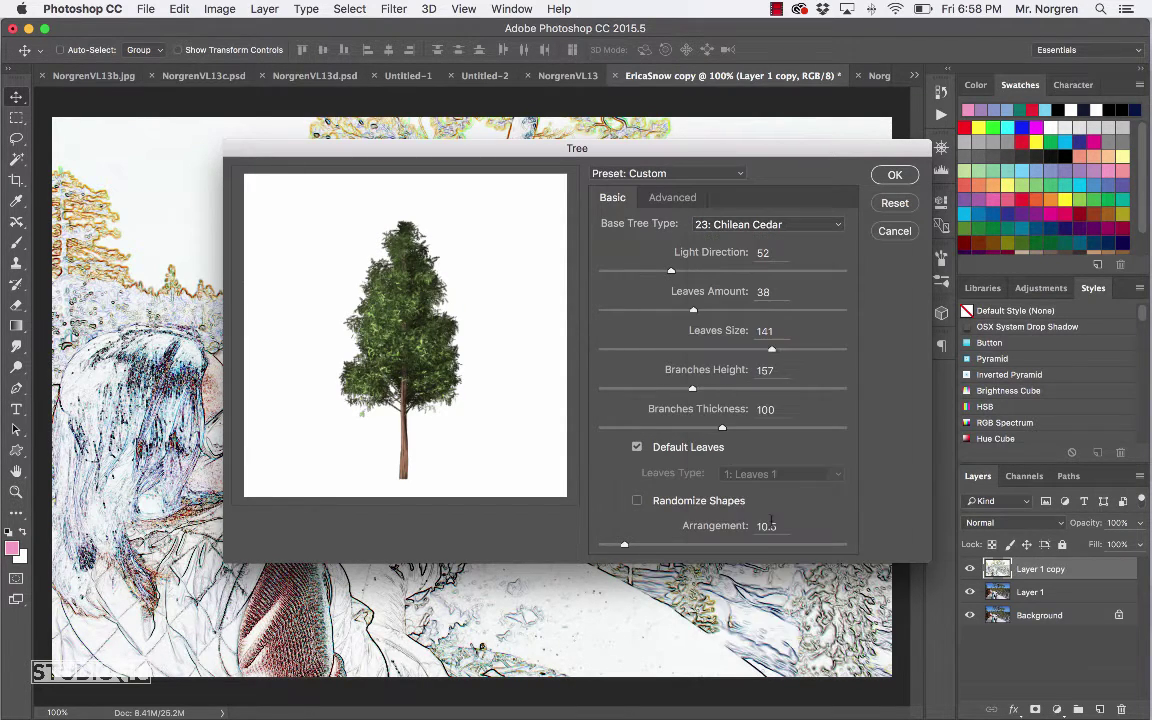
left_click_drag(671, 271, 645, 273)
left_click_drag(693, 310, 735, 315)
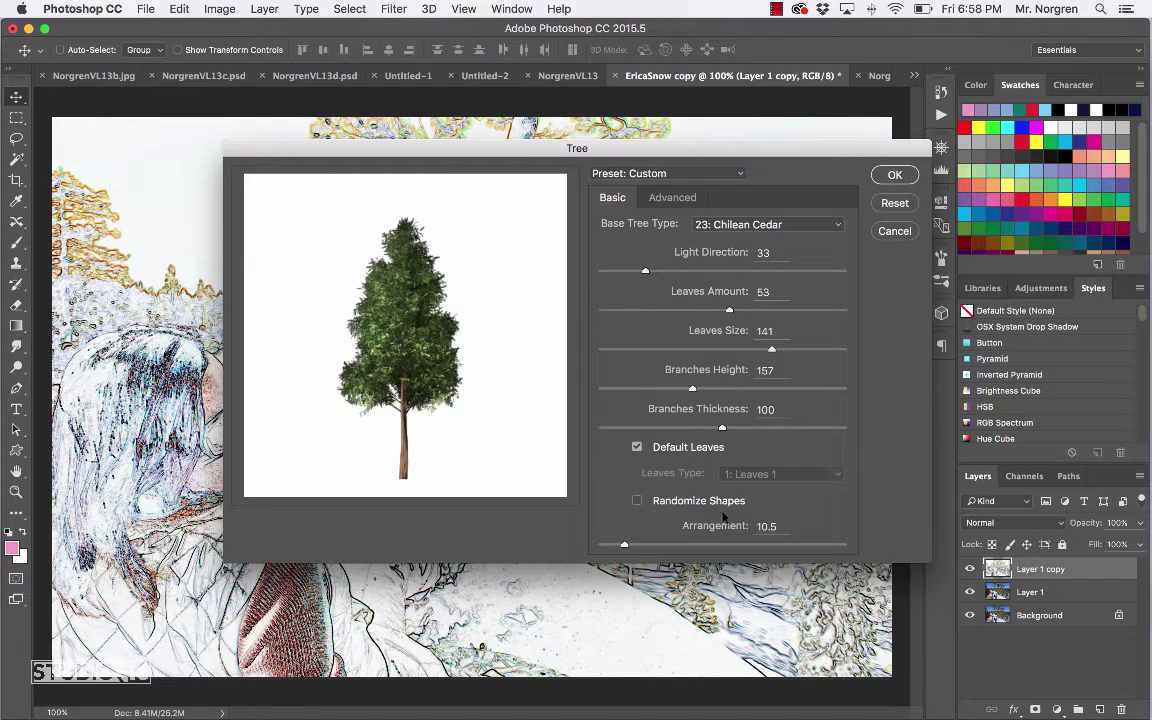
left_click(896, 175)
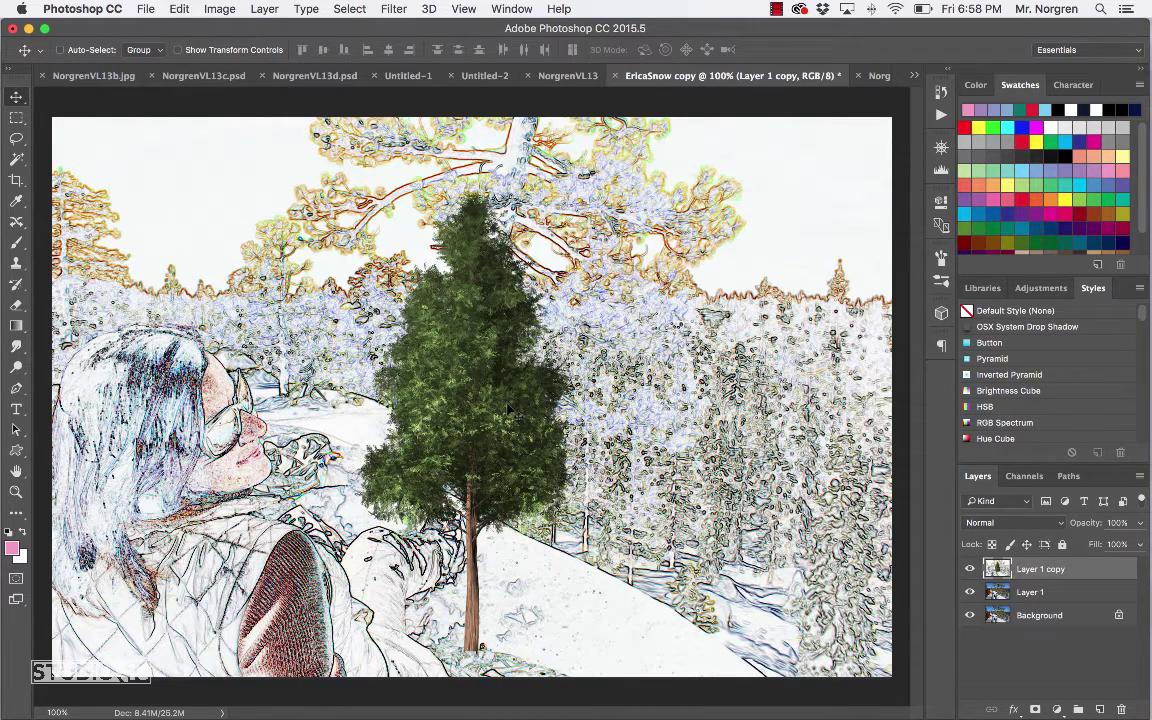
key("super")
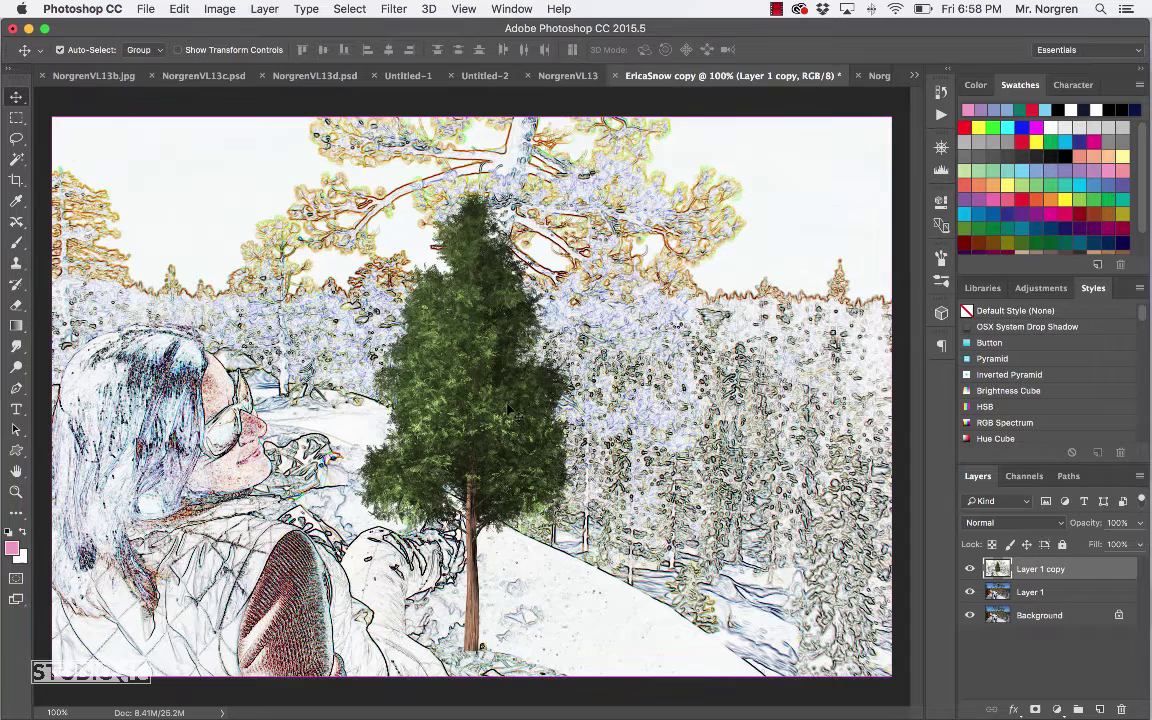
- Undo the tree, add a white layer mask to Layer 1 copy, and pick the Gradient tool
key("super+z")
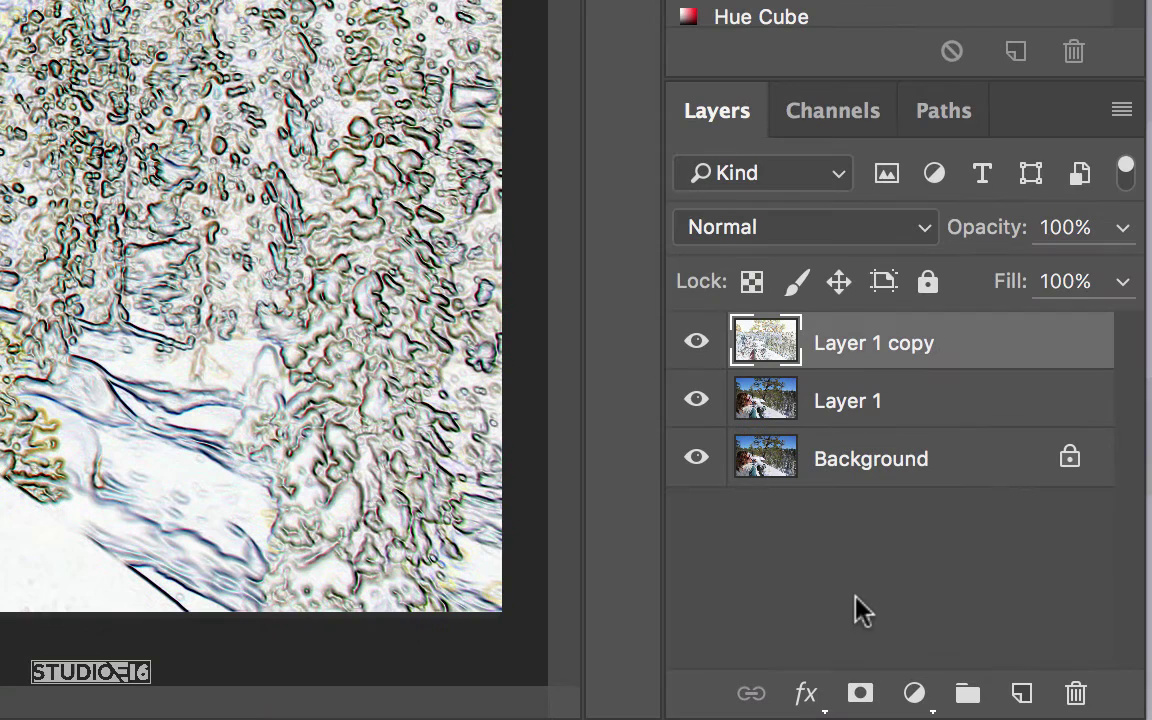
left_click(861, 694)
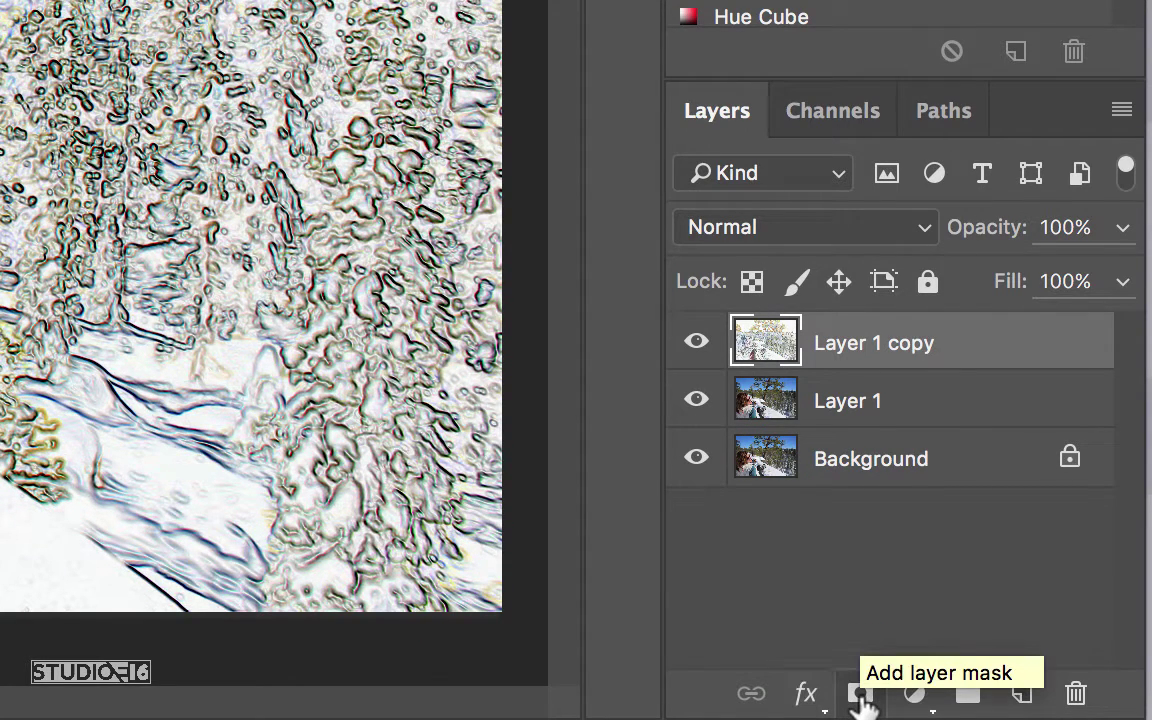
left_click(861, 694)
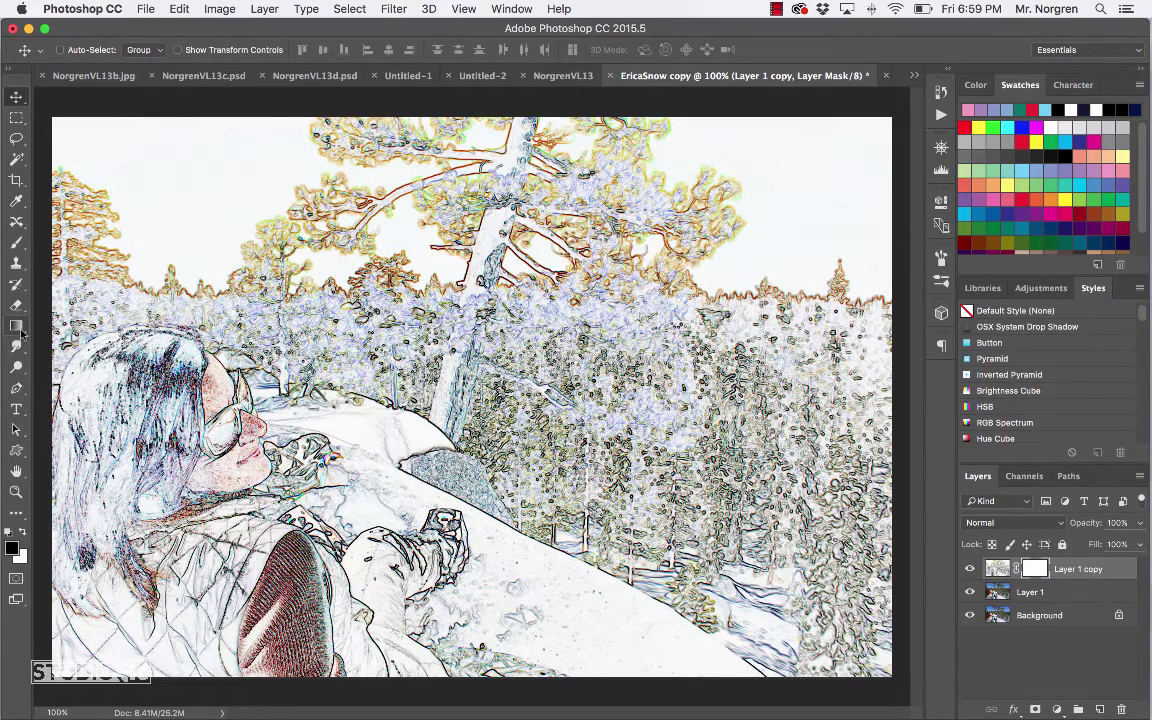
key("g")
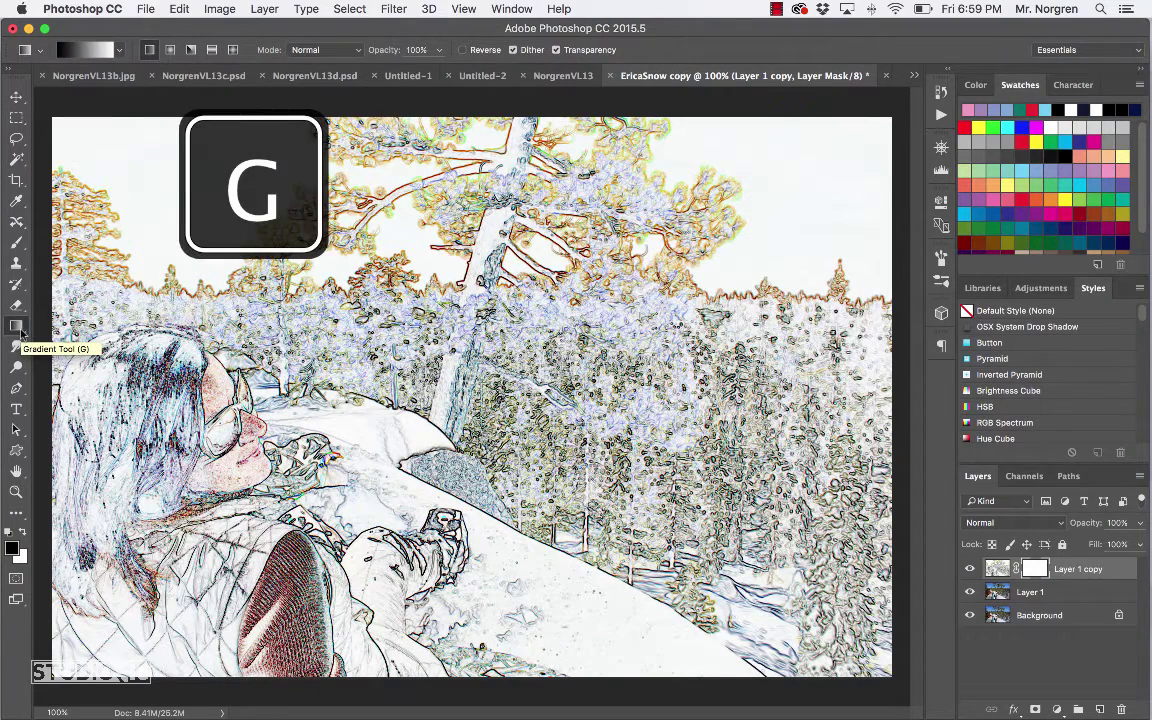
- Drag a linear black-to-white gradient upward on Layer 1 copy's mask to reveal the colour photo below
left_click(20, 329)
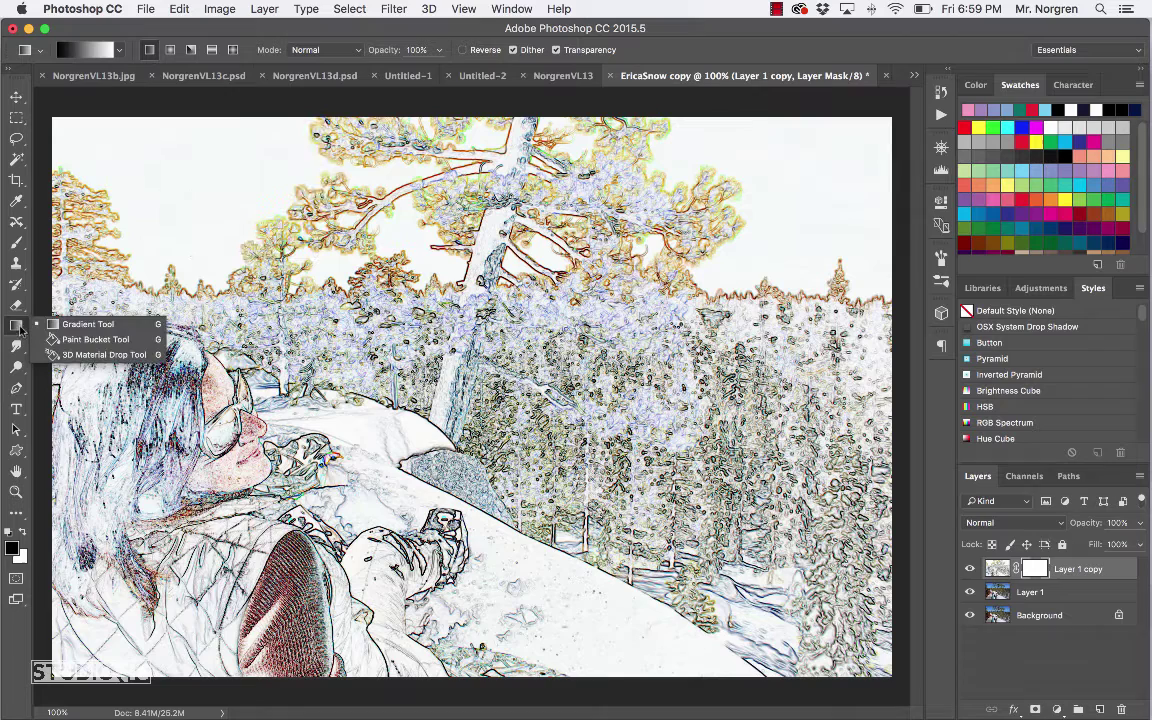
left_click(91, 328)
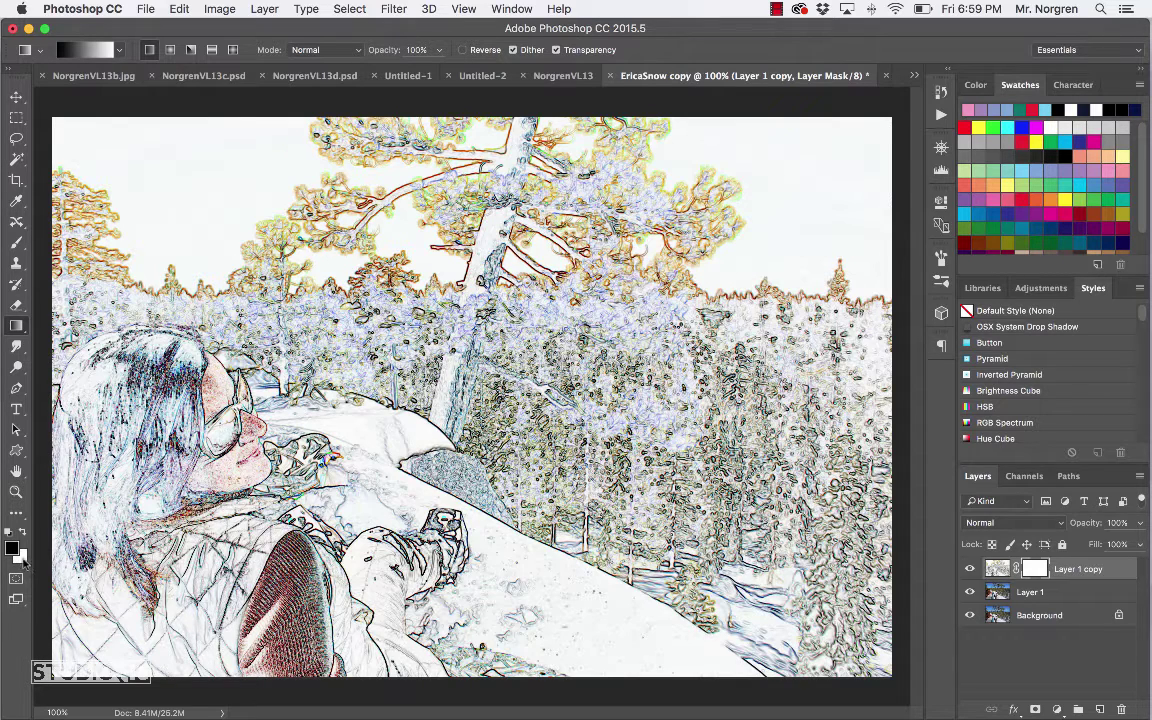
key("x")
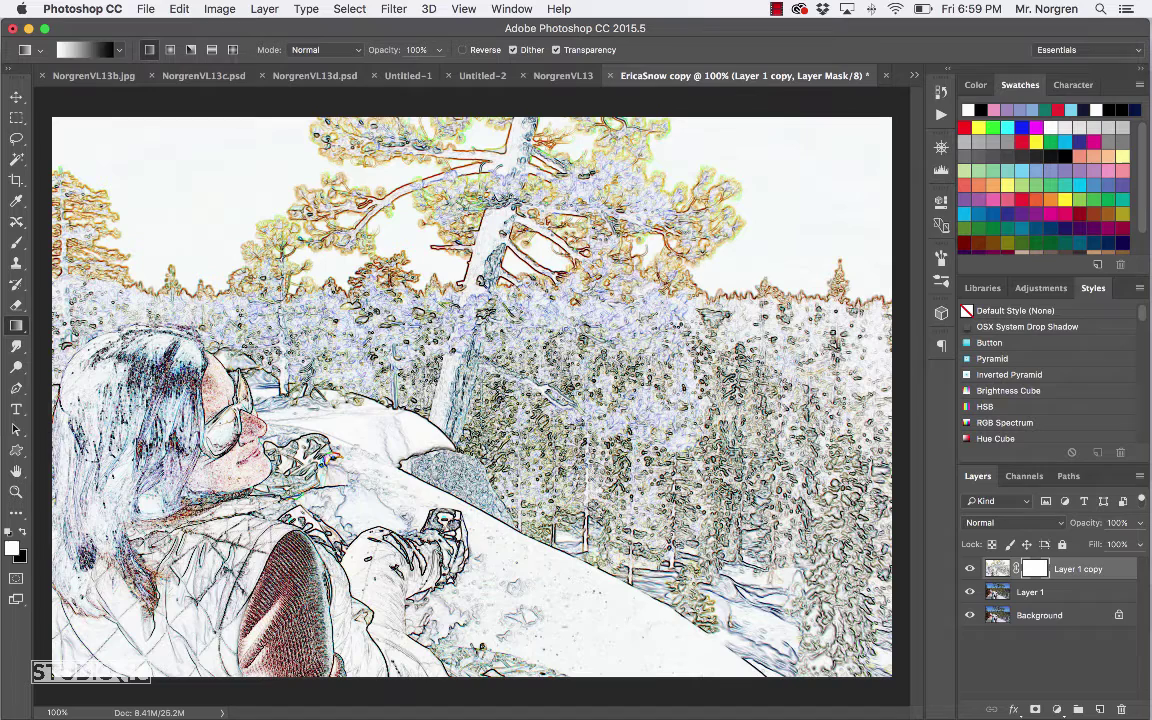
key("x")
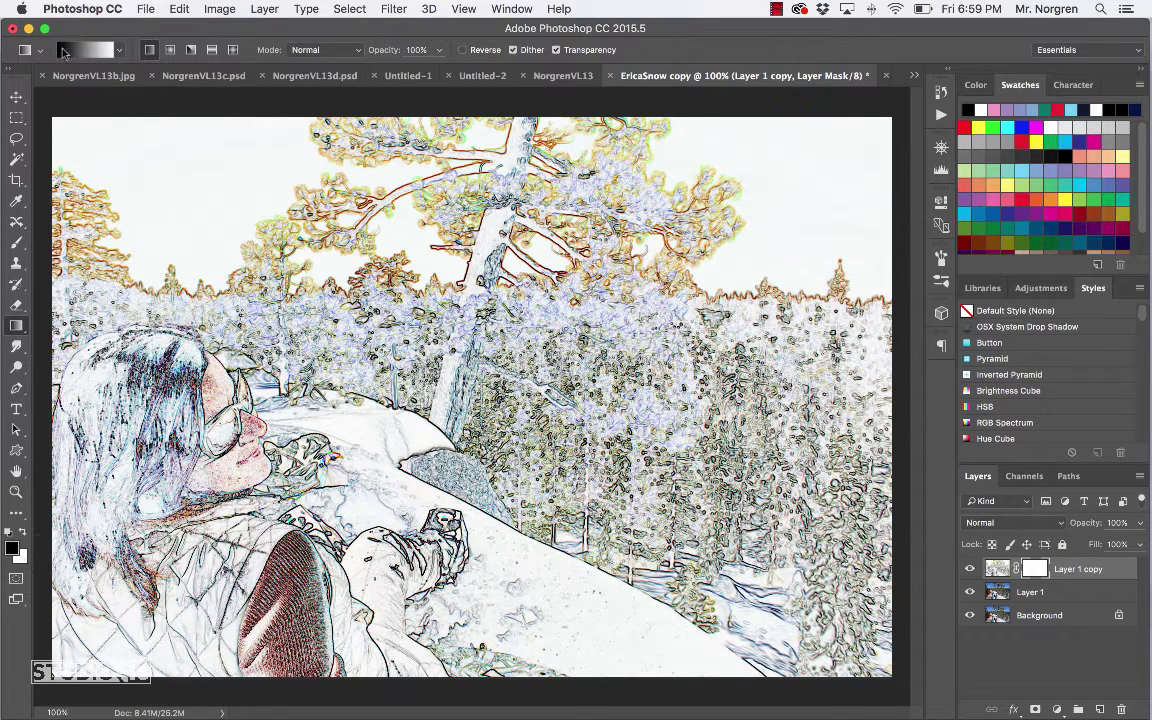
left_click(119, 51)
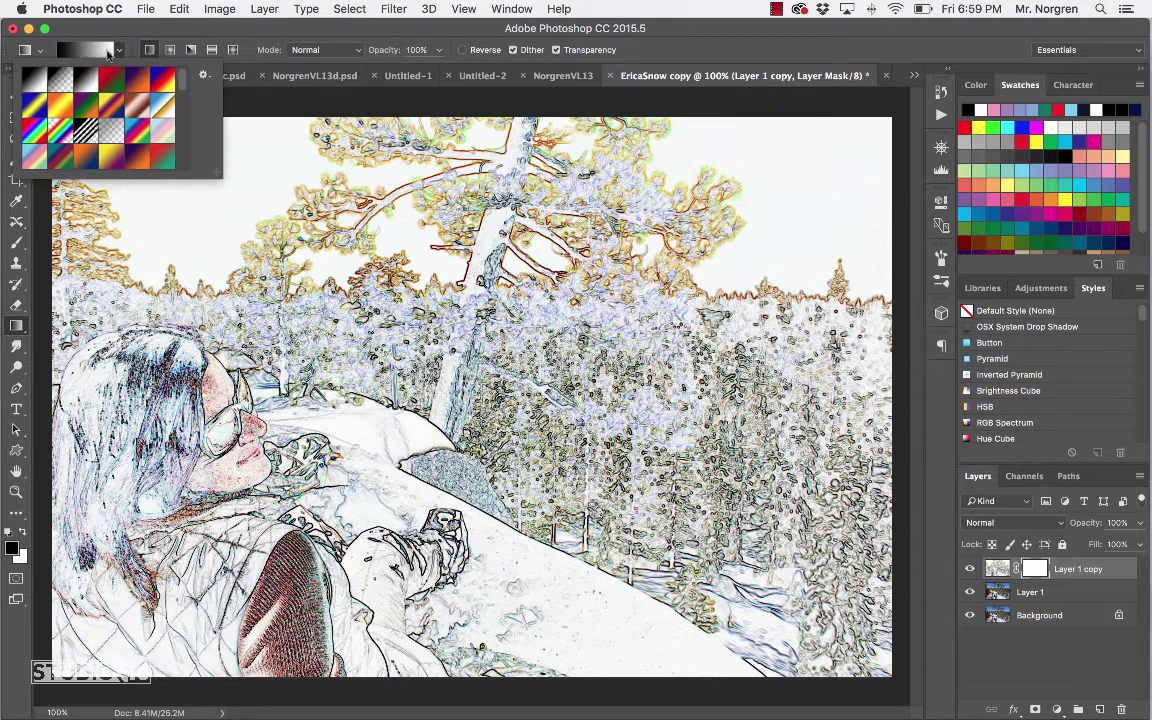
left_click(35, 78)
left_click(150, 51)
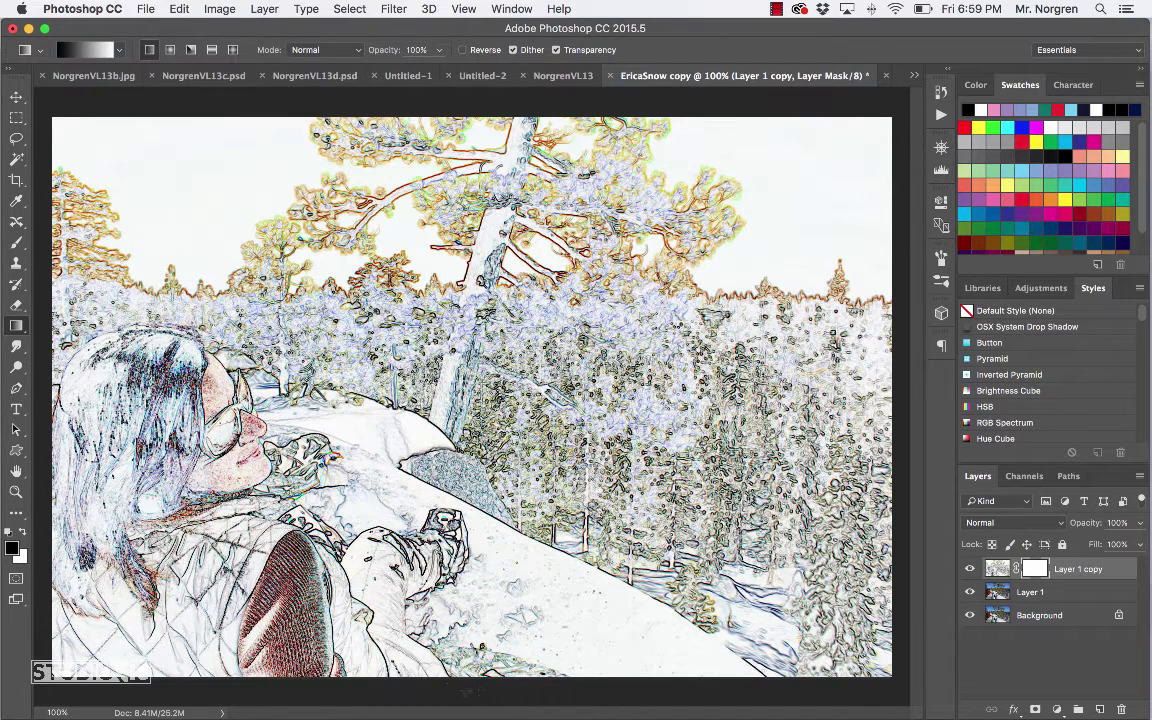
left_click_drag(434, 618, 434, 346)
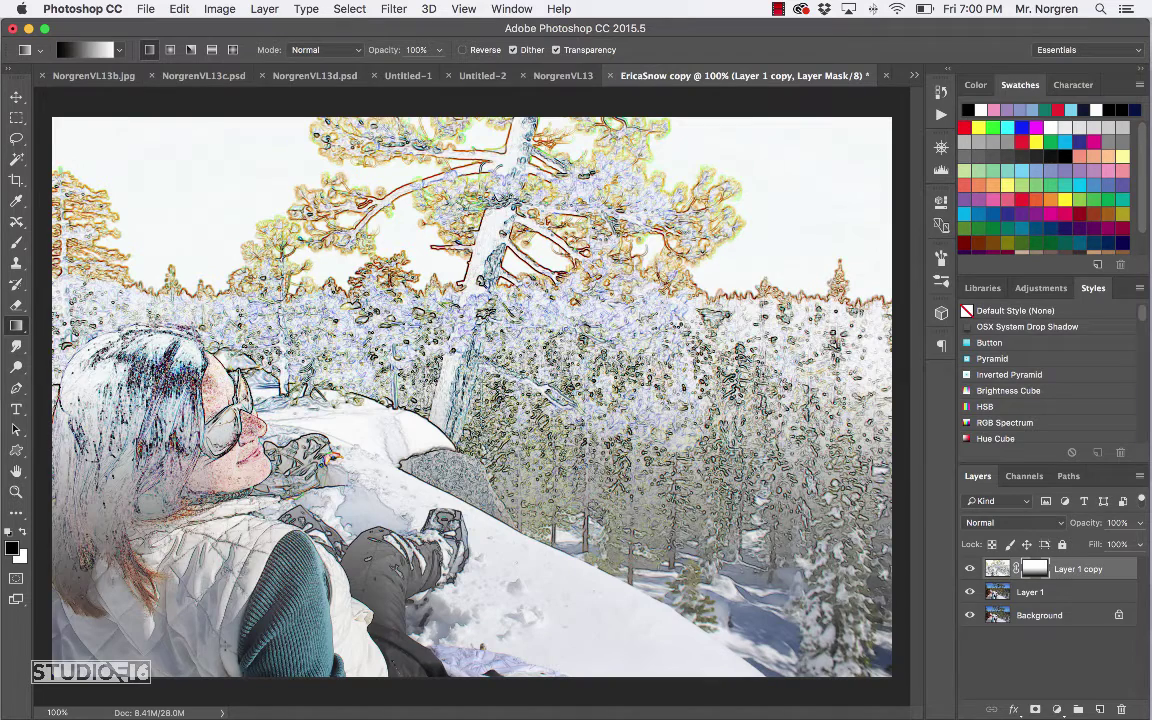
left_click(14, 246)
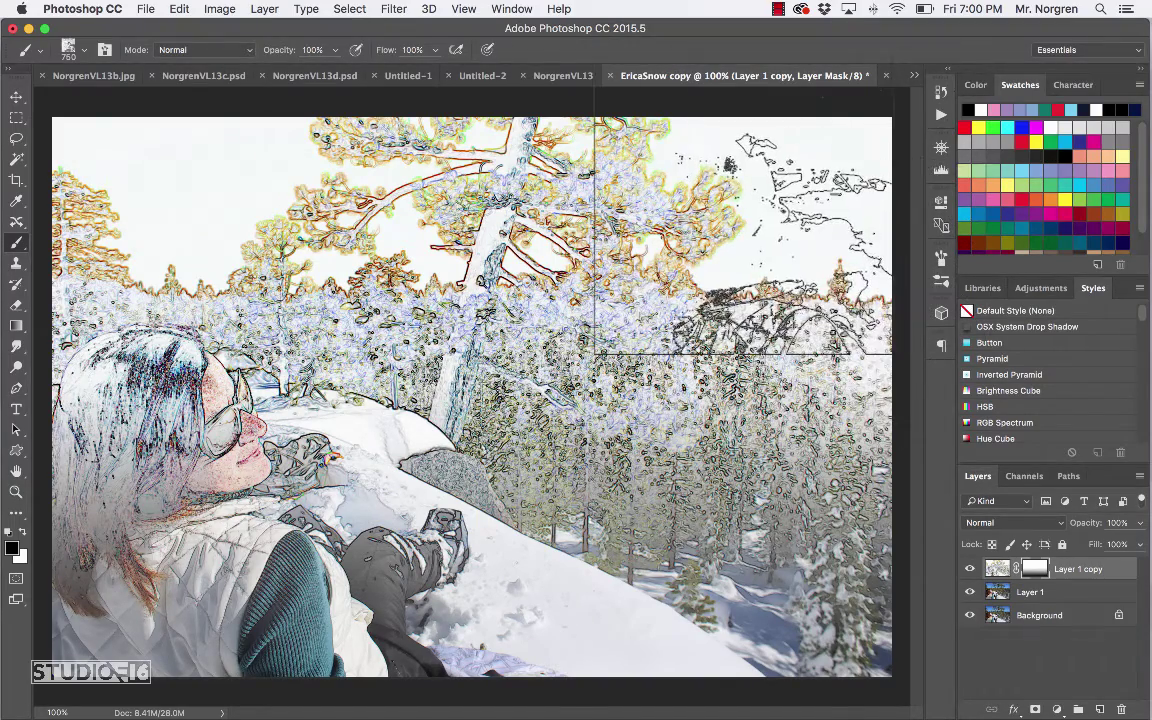
- Show the Brush and Brush Presets panels from the Window menu
left_click(512, 9)
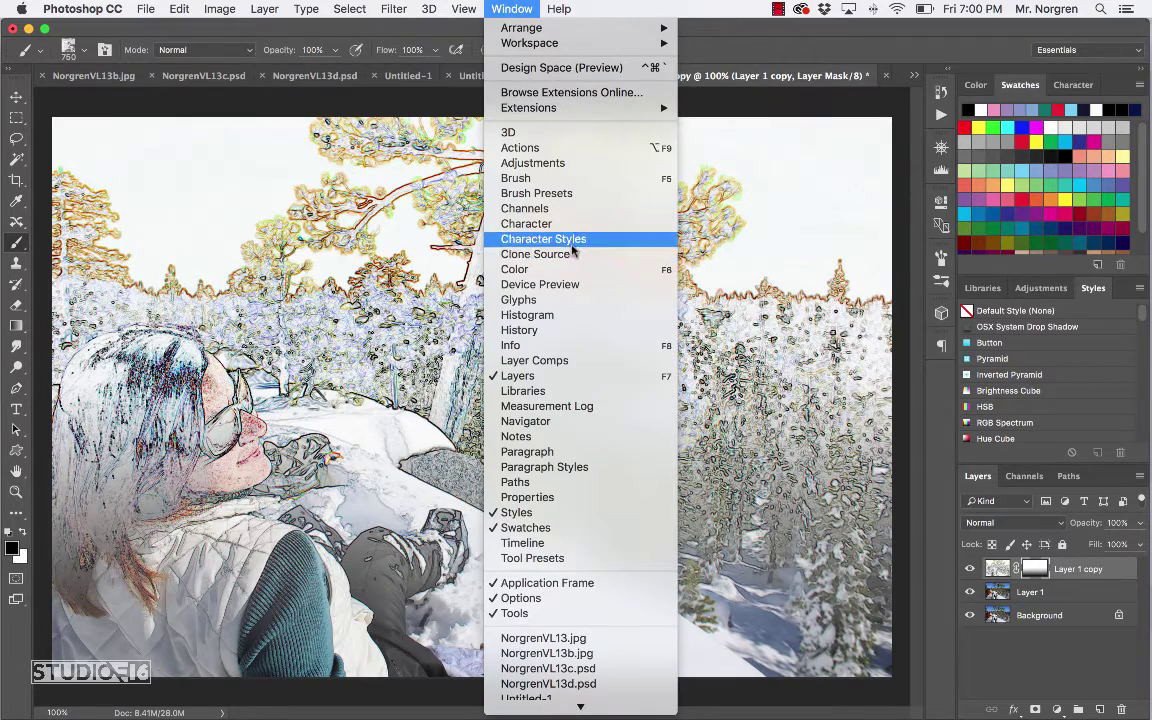
left_click(571, 184)
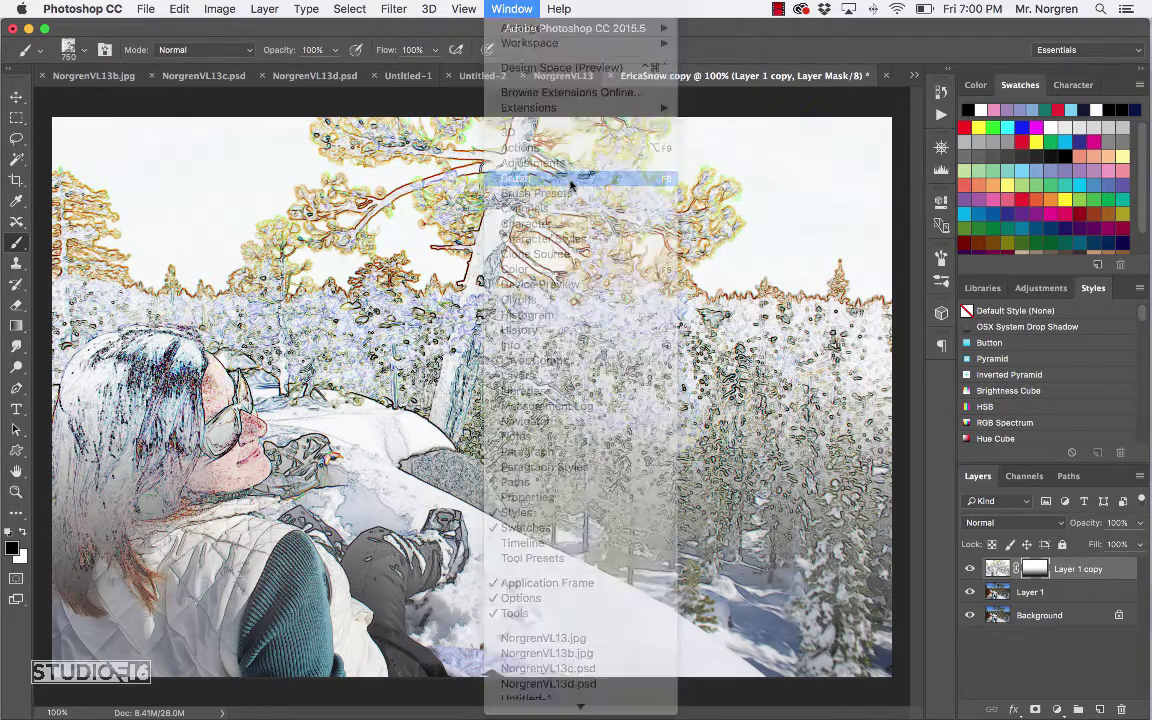
left_click(527, 11)
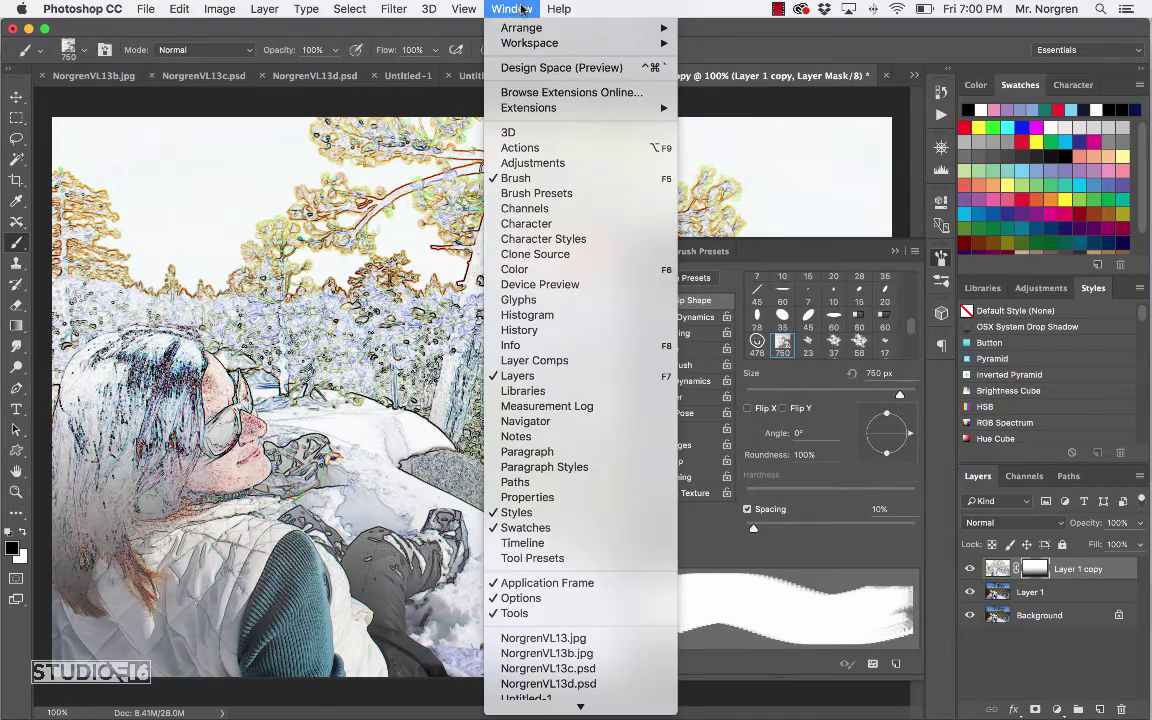
left_click(557, 193)
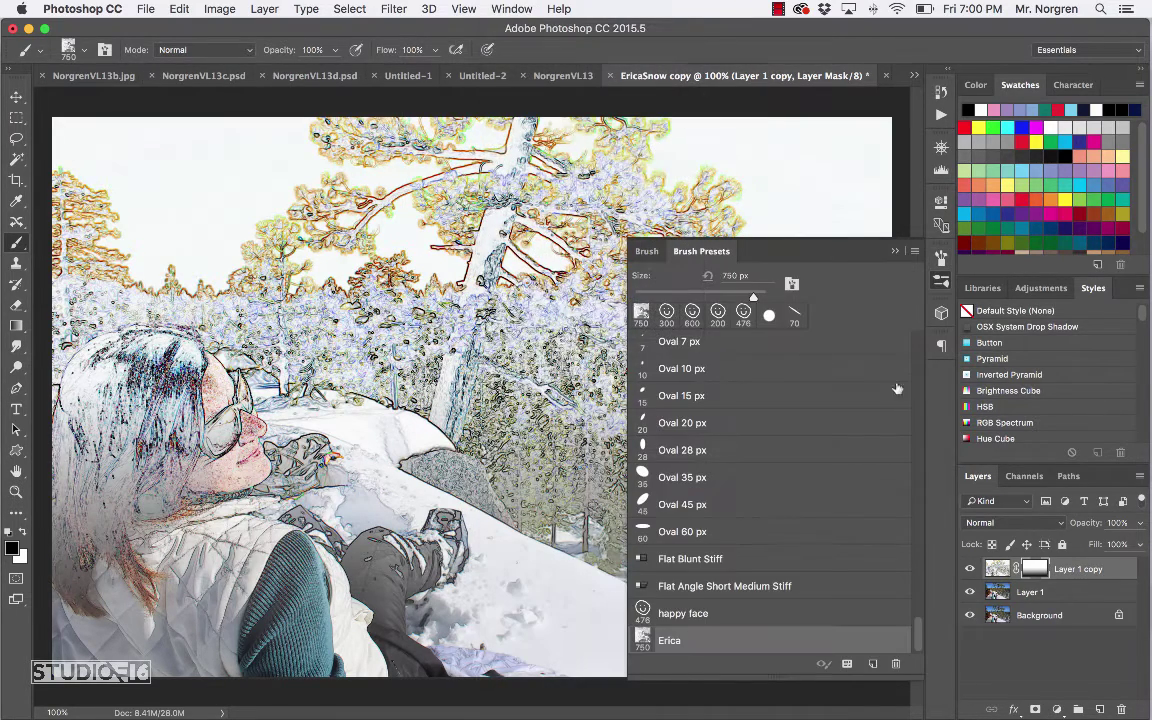
left_click(646, 252)
left_click(705, 253)
- Switch between the Brush and Brush Presets tabs, leaving the 750 px preset list showing
left_click(942, 282)
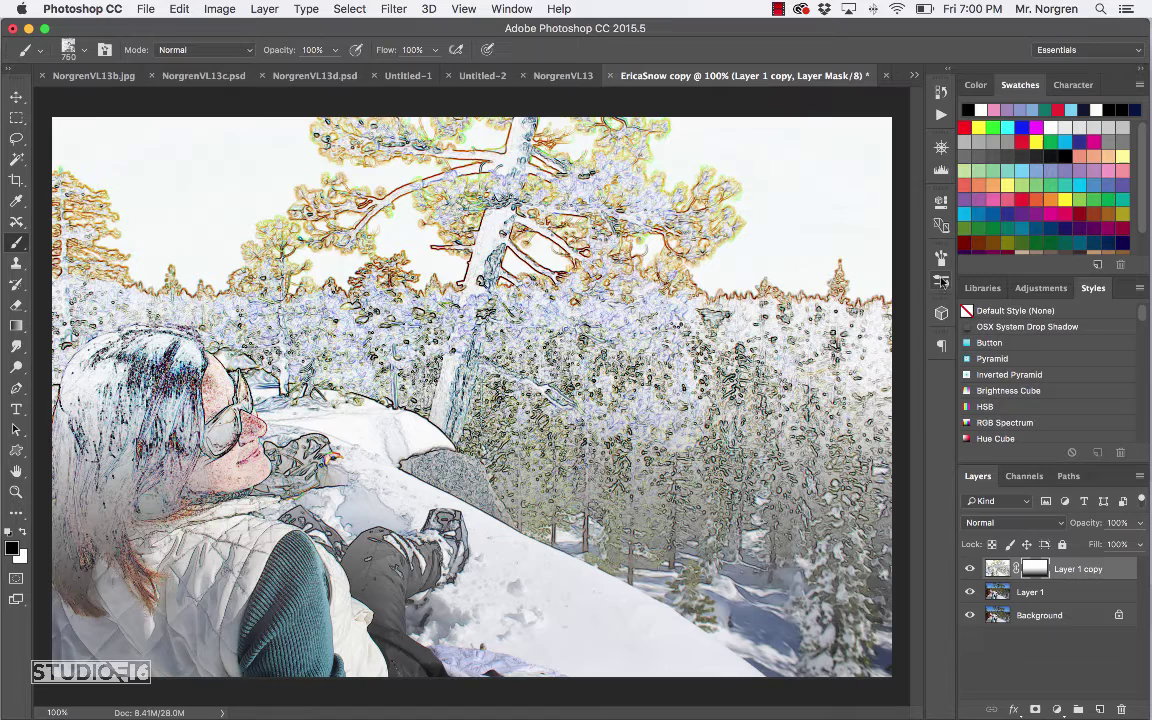
left_click(942, 282)
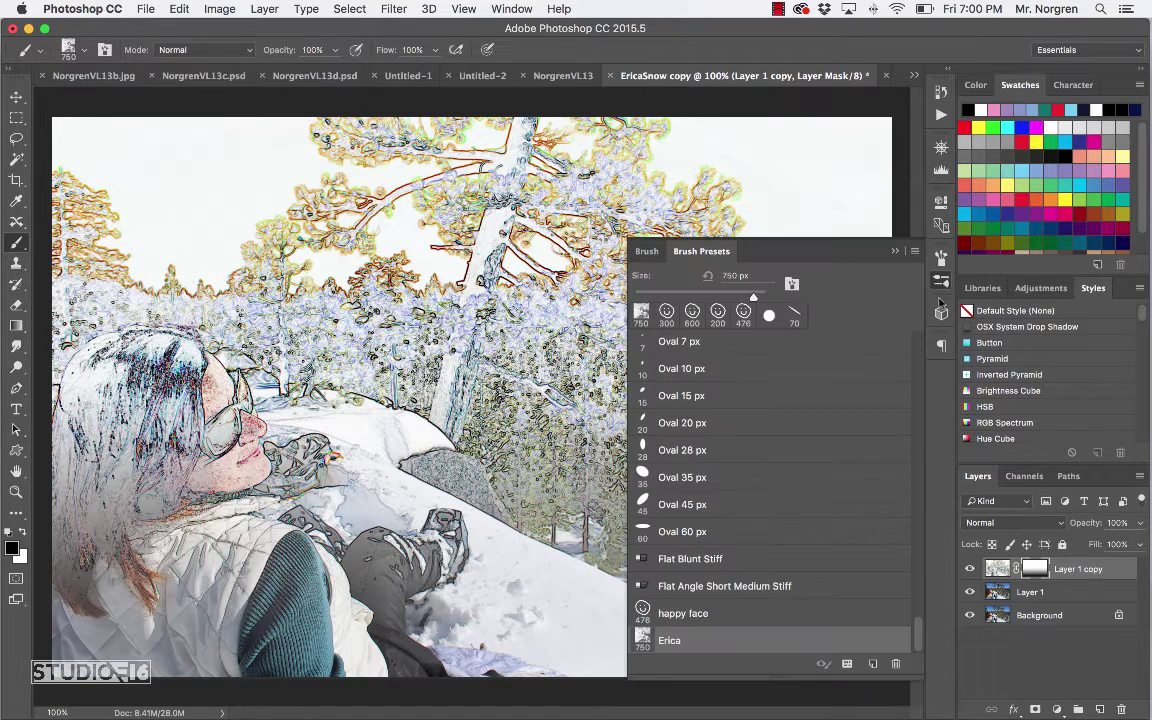
left_click(940, 257)
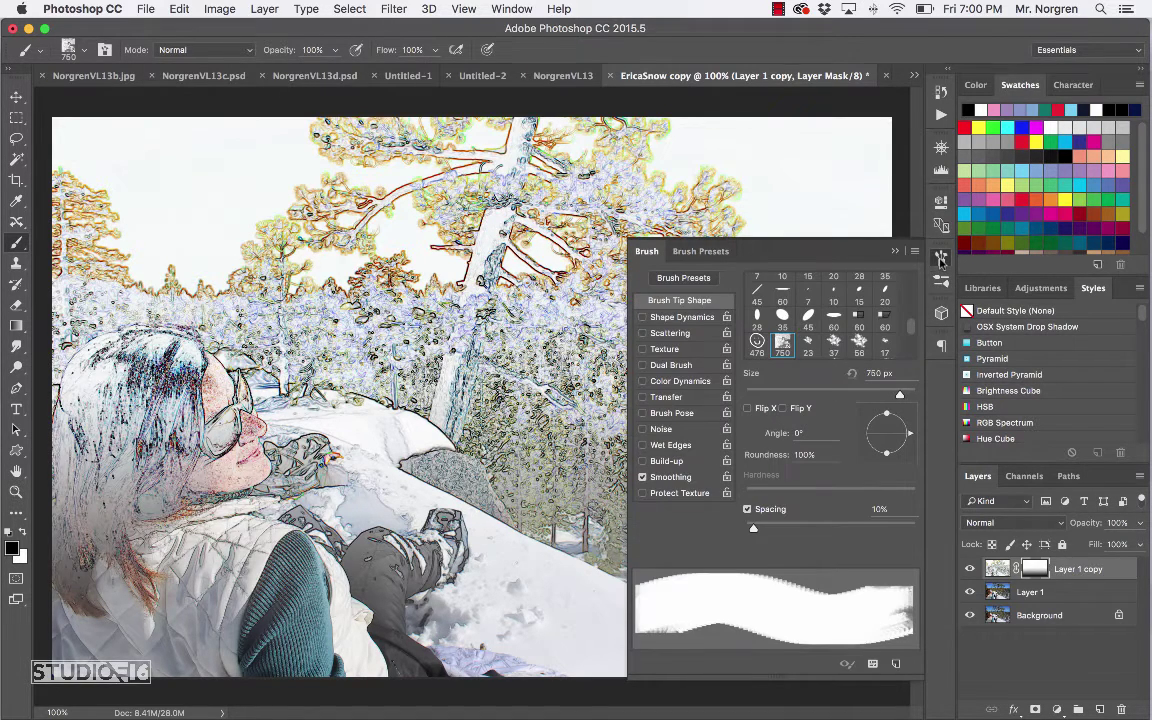
left_click(700, 251)
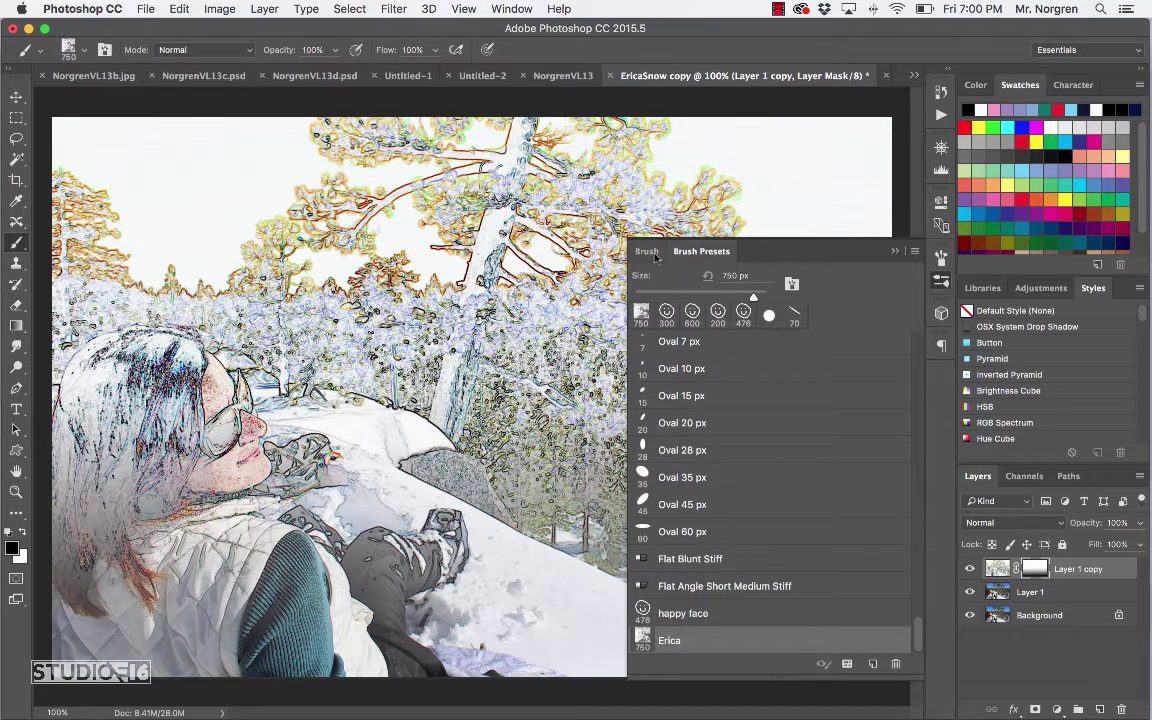
left_click(648, 252)
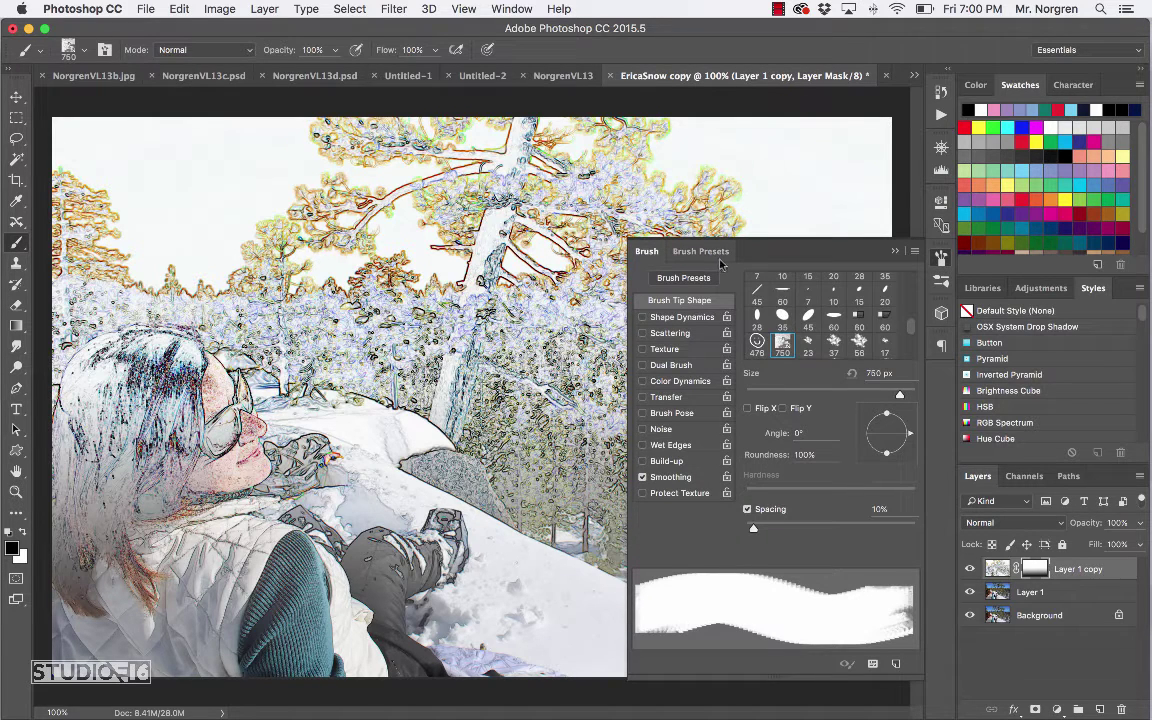
left_click(695, 253)
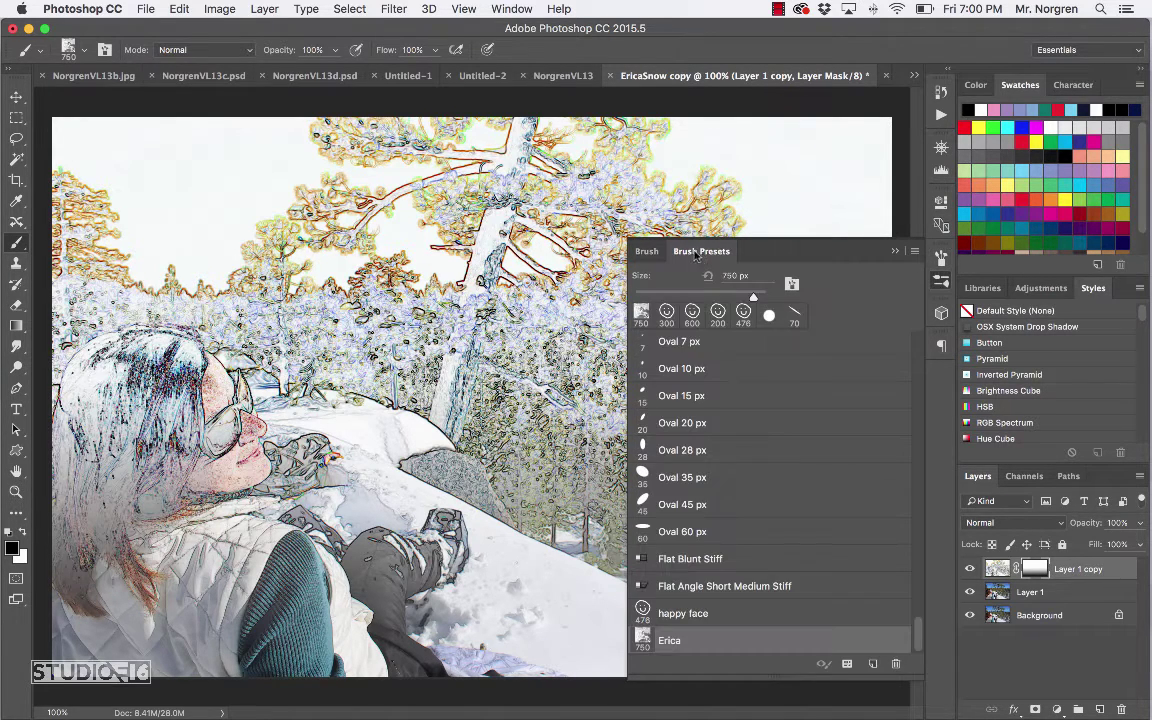
left_click_drag(919, 628, 900, 327)
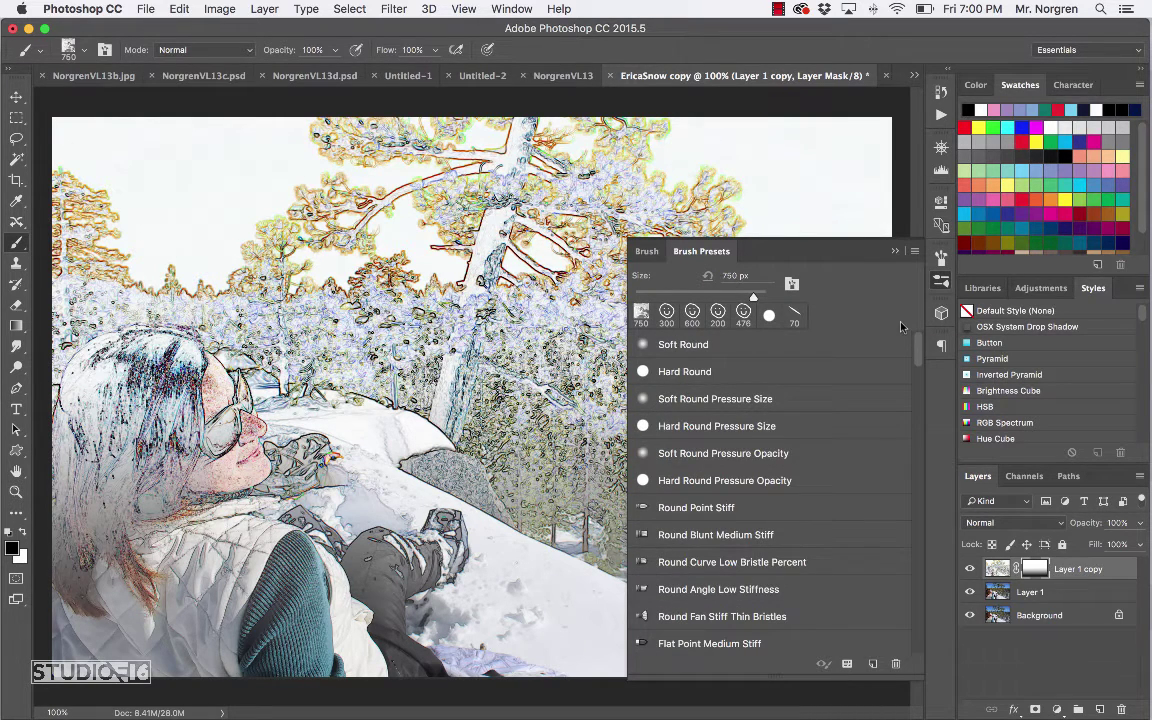
- Pick the Spatter 59 pixels brush and set its size to 90 px
left_click_drag(900, 327, 886, 423)
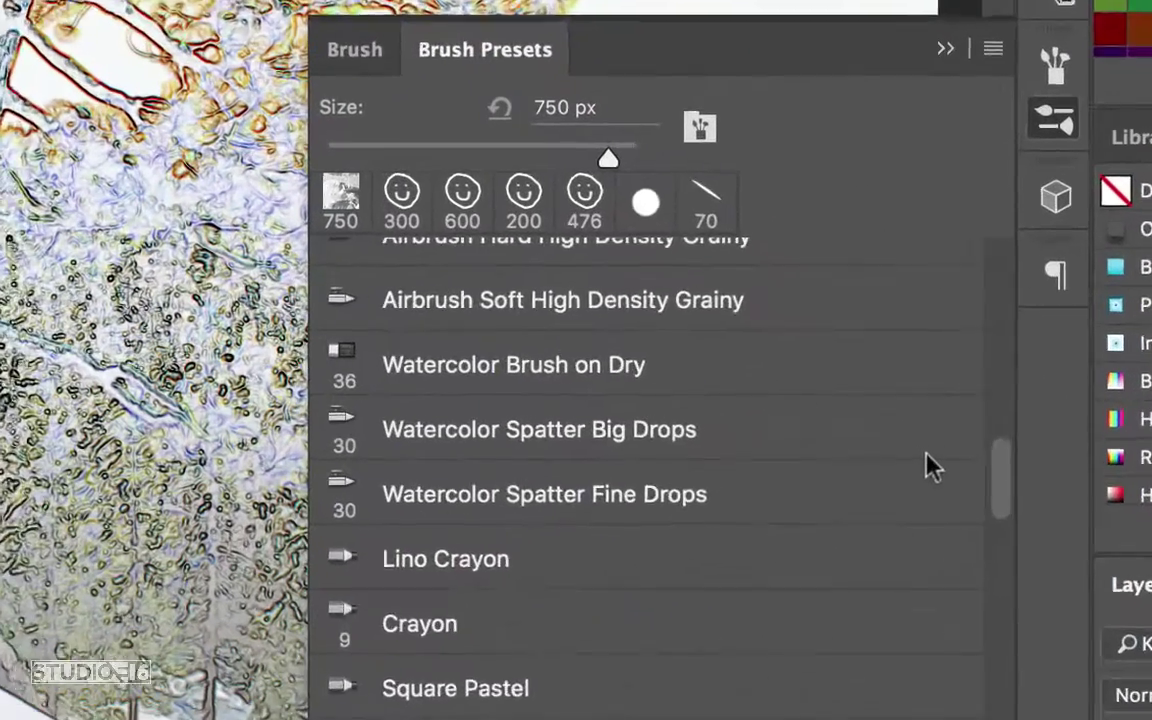
left_click_drag(928, 465, 924, 545)
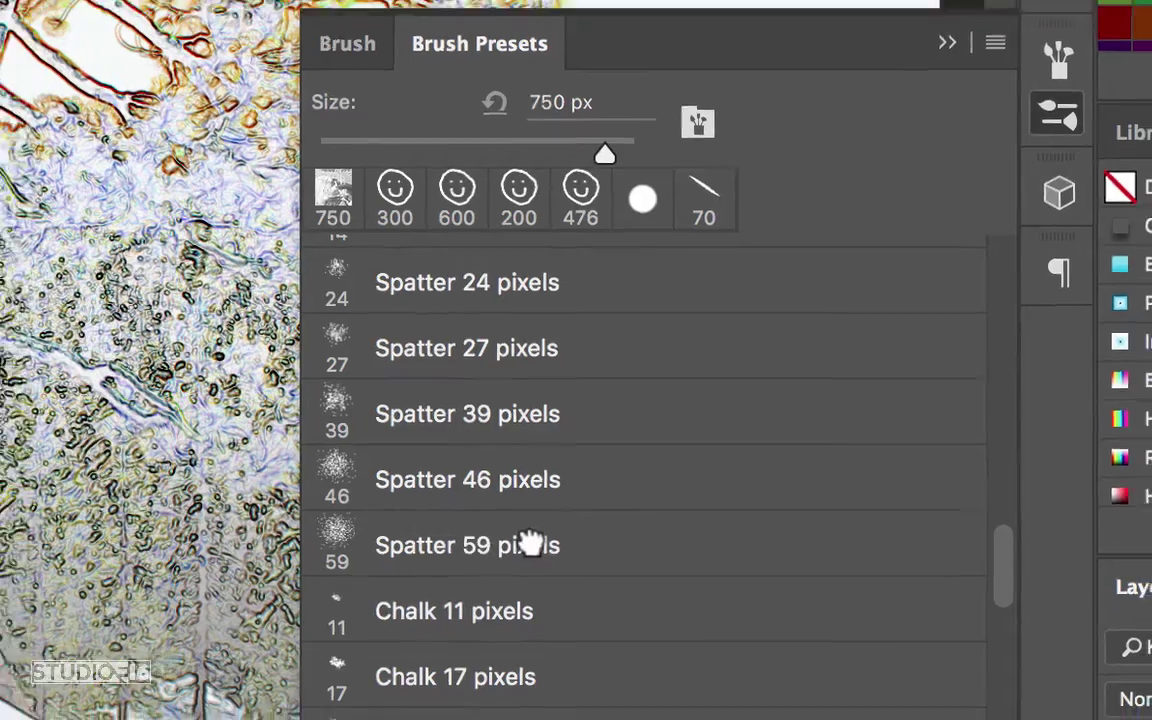
left_click(537, 566)
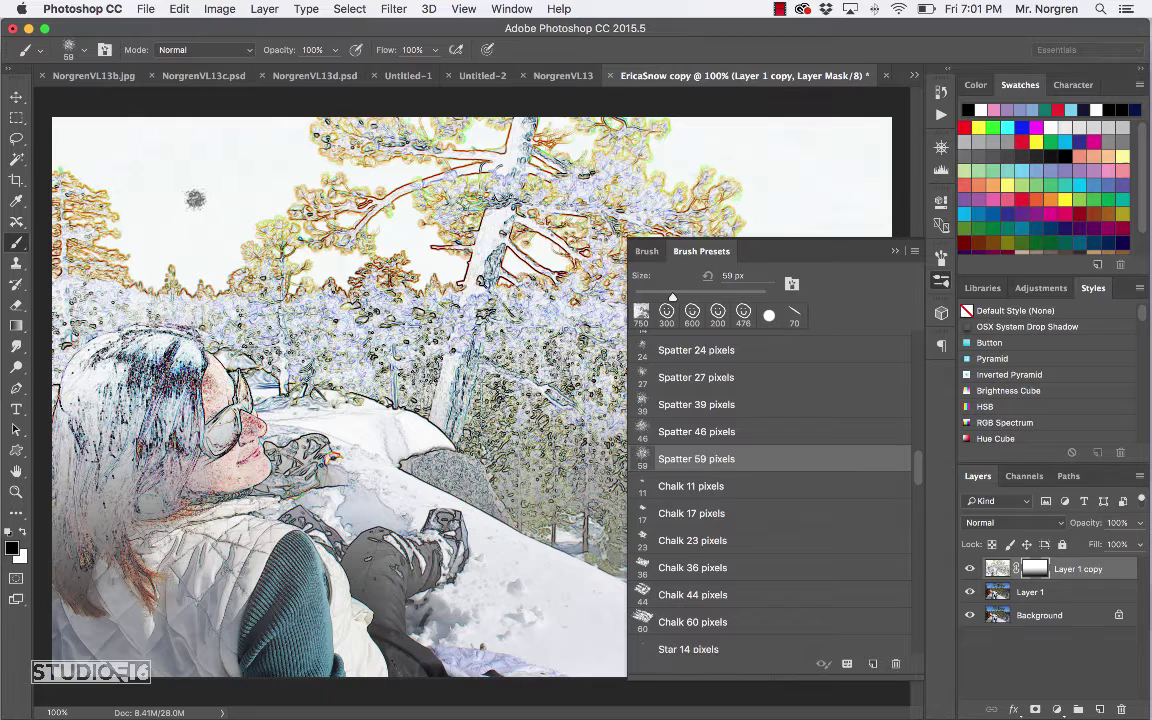
key("bracketright")
key("bracketright")
key("bracketright")
key("bracketright")
key("bracketright")
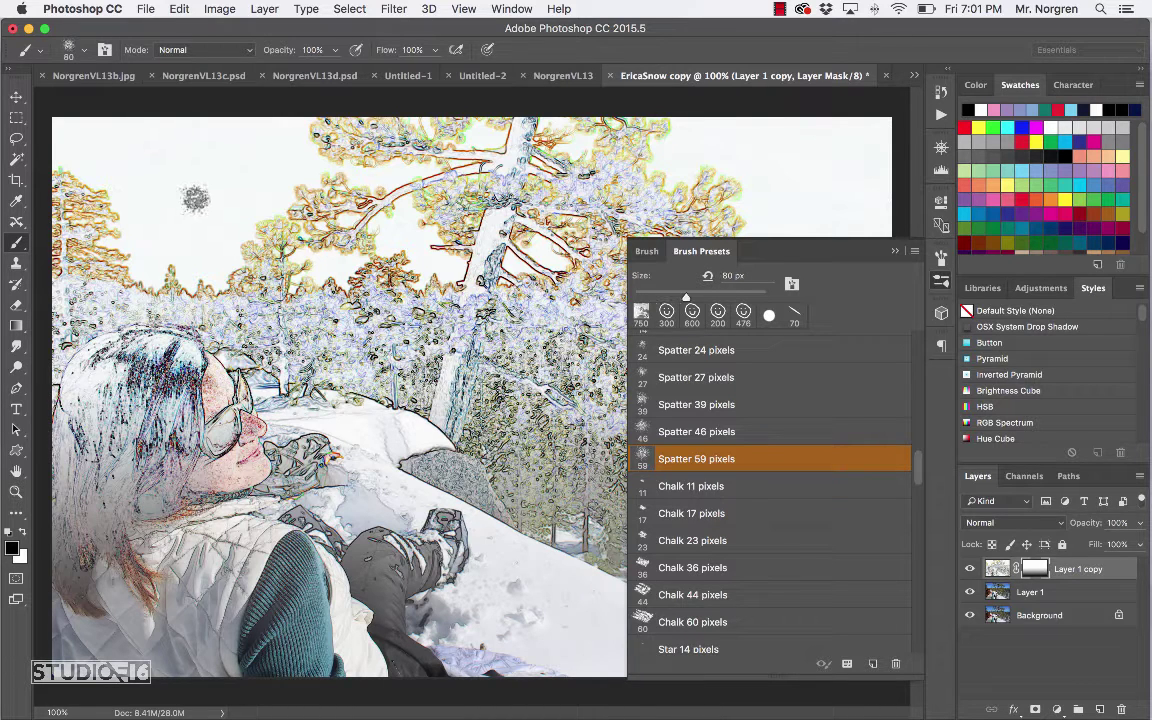
key("bracketleft")
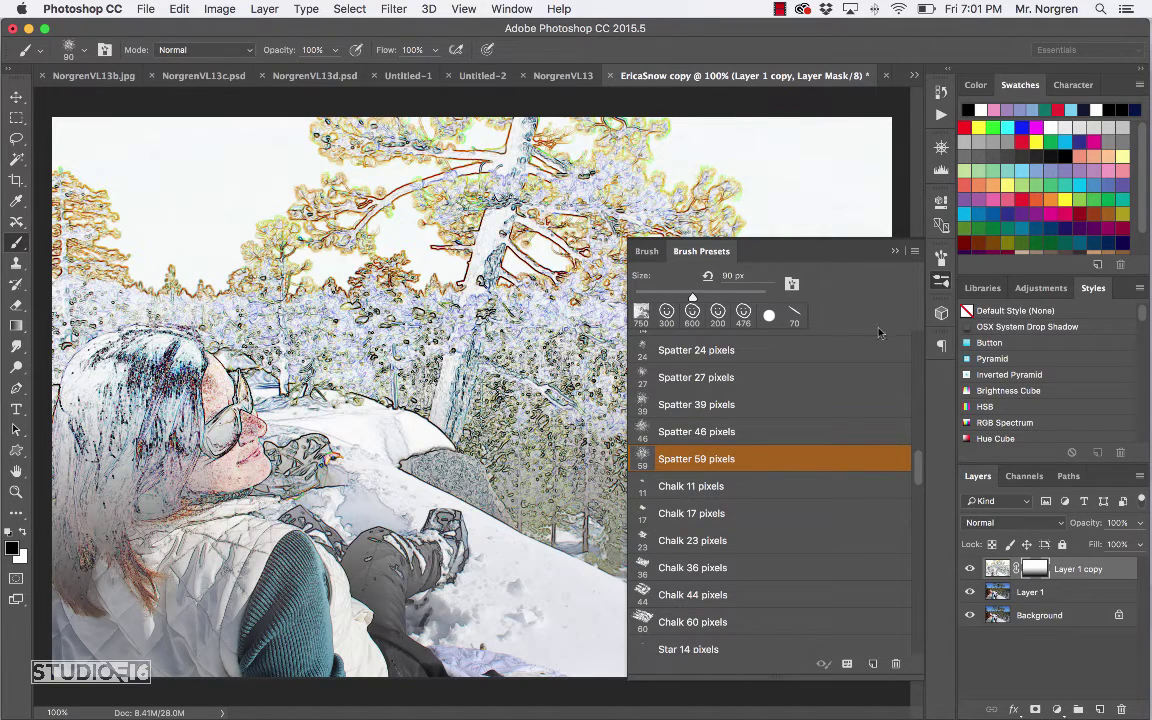
left_click(941, 281)
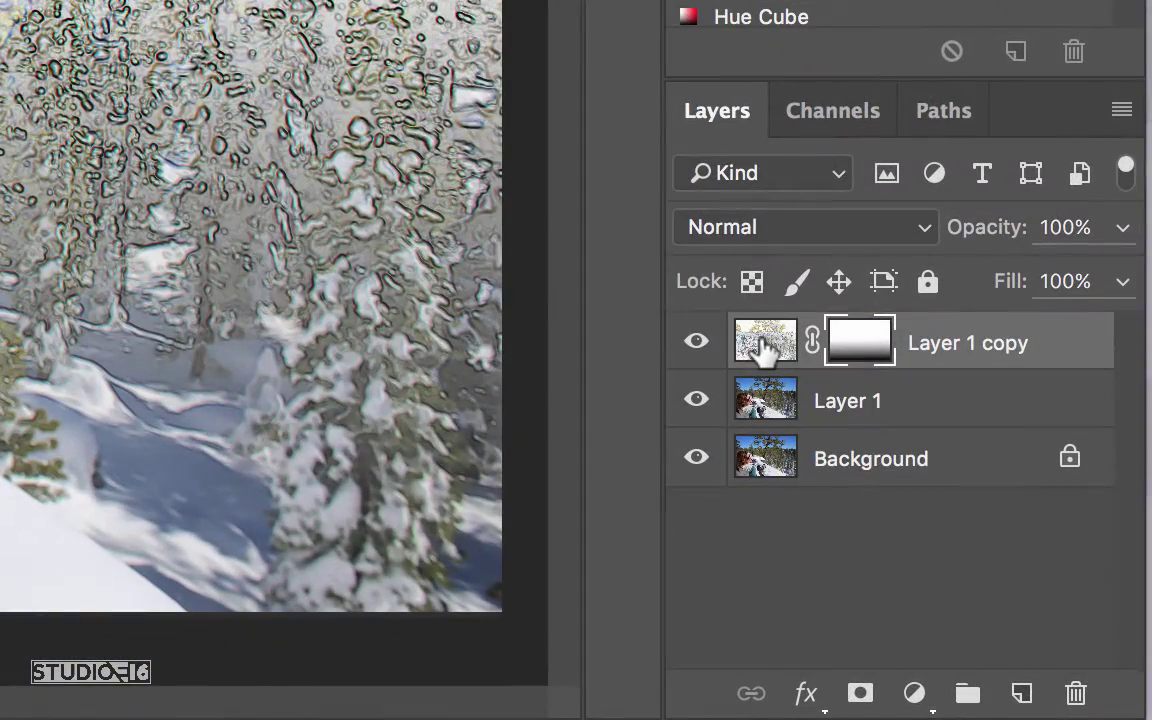
- Target the Layer 1 copy mask and paint black over the woman's hair
left_click(758, 342)
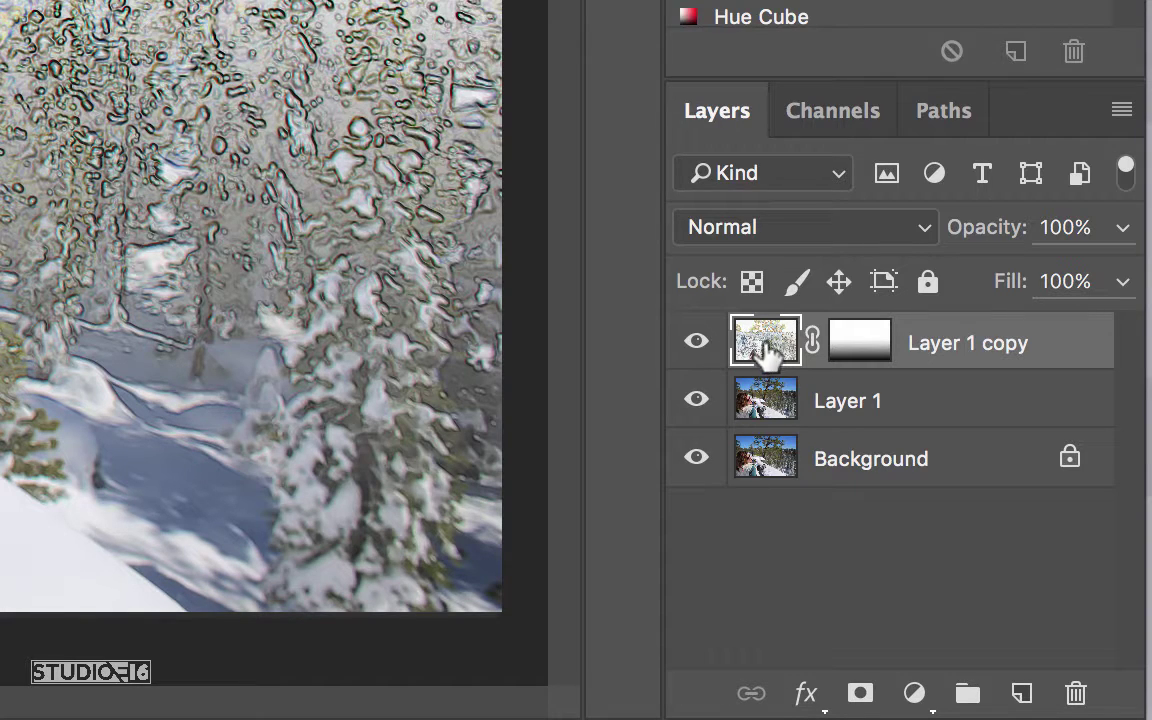
left_click(850, 345)
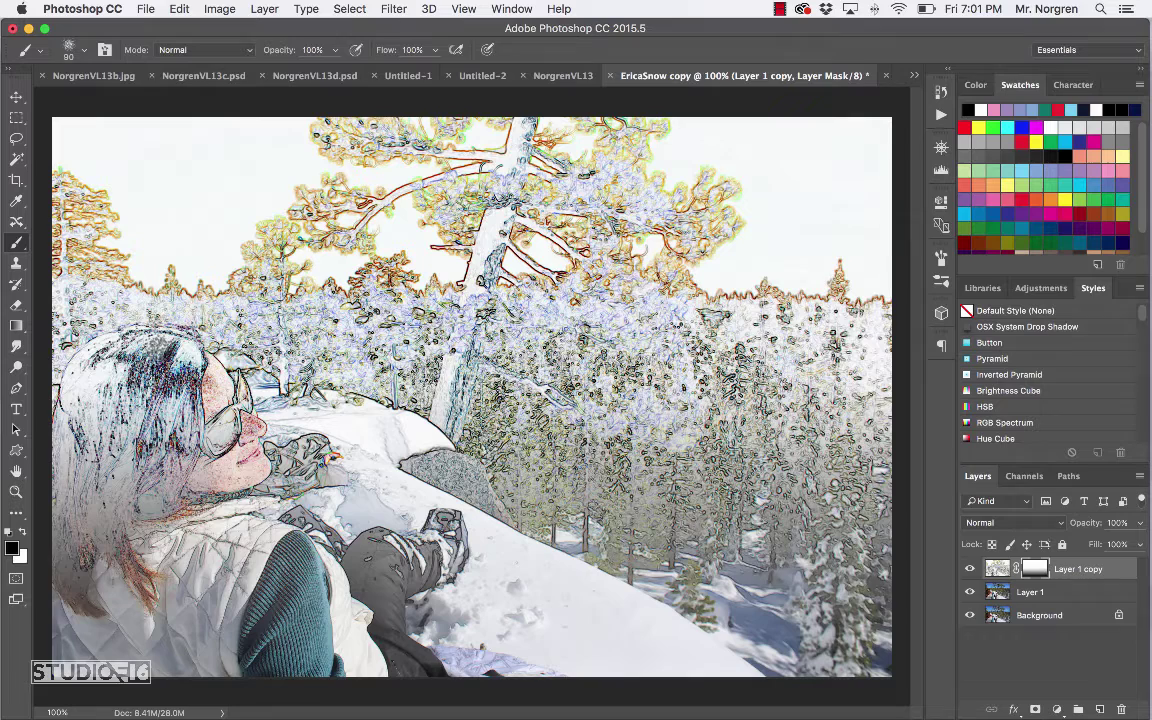
left_click_drag(335, 180, 330, 155)
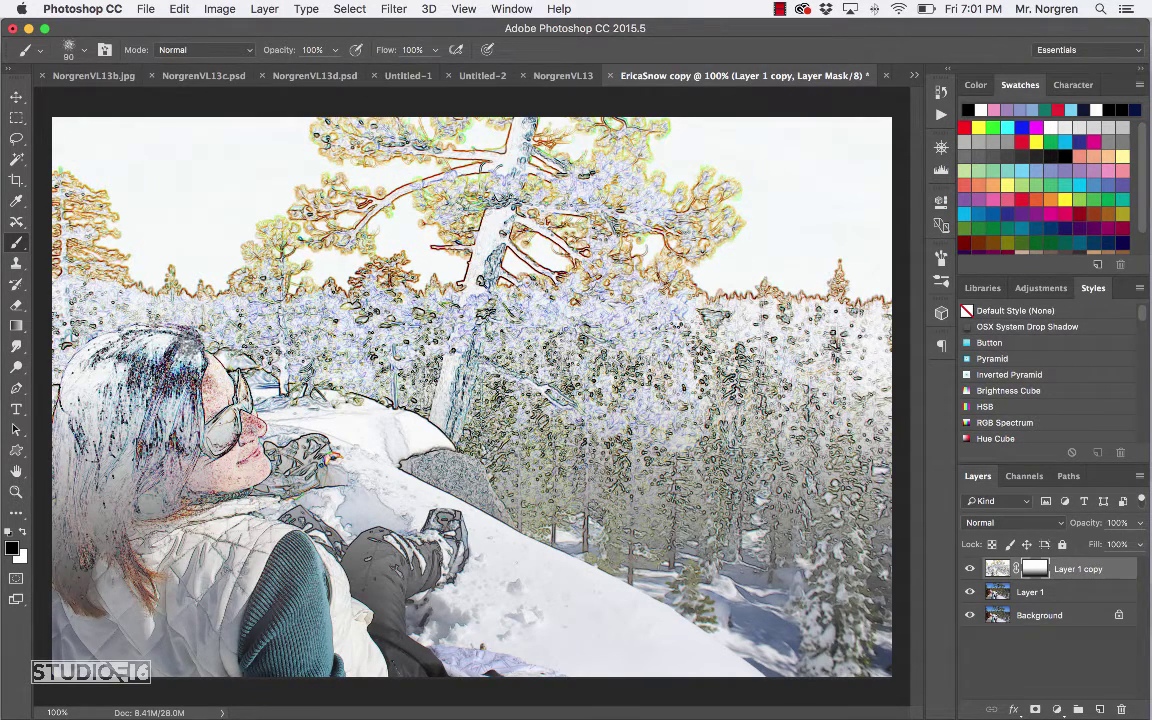
mouse_move(162, 322)
left_mouse_down()
mouse_move(178, 372)
mouse_move(130, 322)
mouse_move(133, 375)
mouse_move(158, 385)
mouse_move(160, 425)
mouse_move(140, 435)
mouse_move(135, 365)
mouse_move(130, 420)
mouse_move(105, 400)
mouse_move(110, 300)
mouse_move(95, 395)
mouse_move(100, 300)
mouse_move(75, 360)
mouse_move(65, 330)
mouse_move(80, 425)
mouse_move(65, 440)
mouse_move(75, 410)
mouse_move(105, 400)
mouse_move(95, 470)
mouse_move(125, 420)
mouse_move(145, 490)
mouse_move(163, 410)
mouse_move(224, 392)
mouse_move(225, 430)
mouse_move(206, 420)
left_mouse_up()
- With a smaller brush, unmask the nose and lips, then compare against NorgrenVL13c.psd
key("bracketleft")
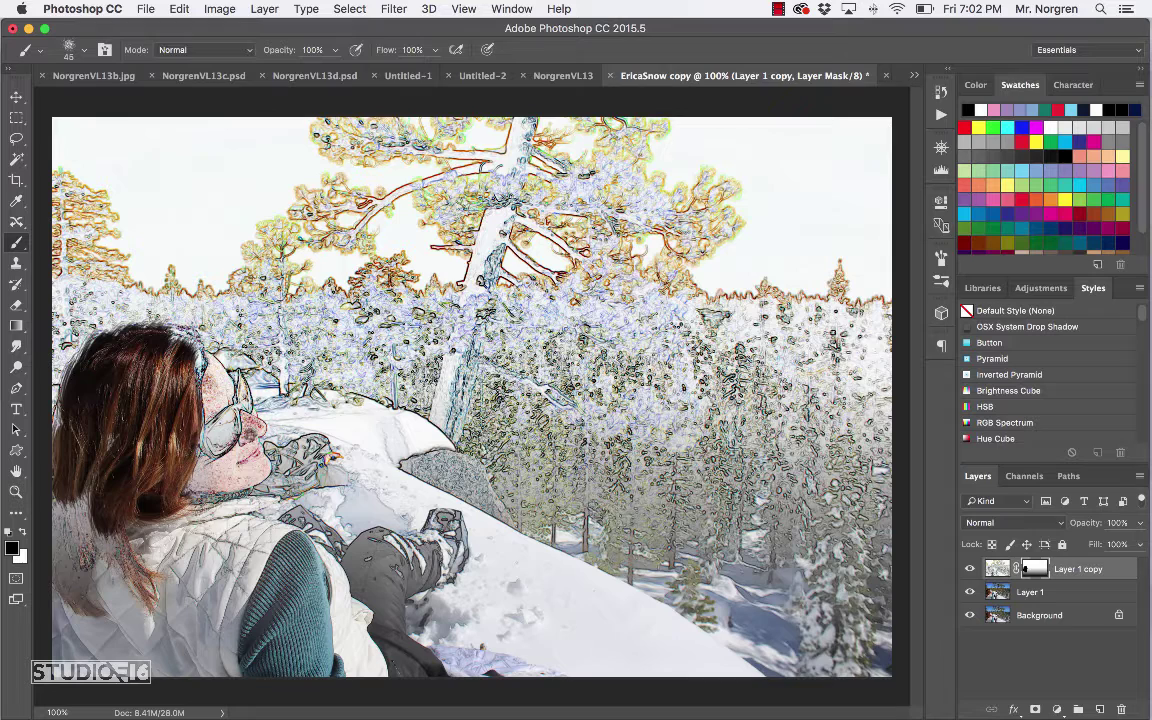
mouse_move(227, 384)
left_mouse_down()
mouse_move(238, 440)
mouse_move(190, 426)
mouse_move(208, 415)
mouse_move(201, 358)
mouse_move(189, 371)
mouse_move(199, 342)
mouse_move(191, 330)
mouse_move(189, 354)
mouse_move(187, 323)
mouse_move(143, 283)
left_mouse_up()
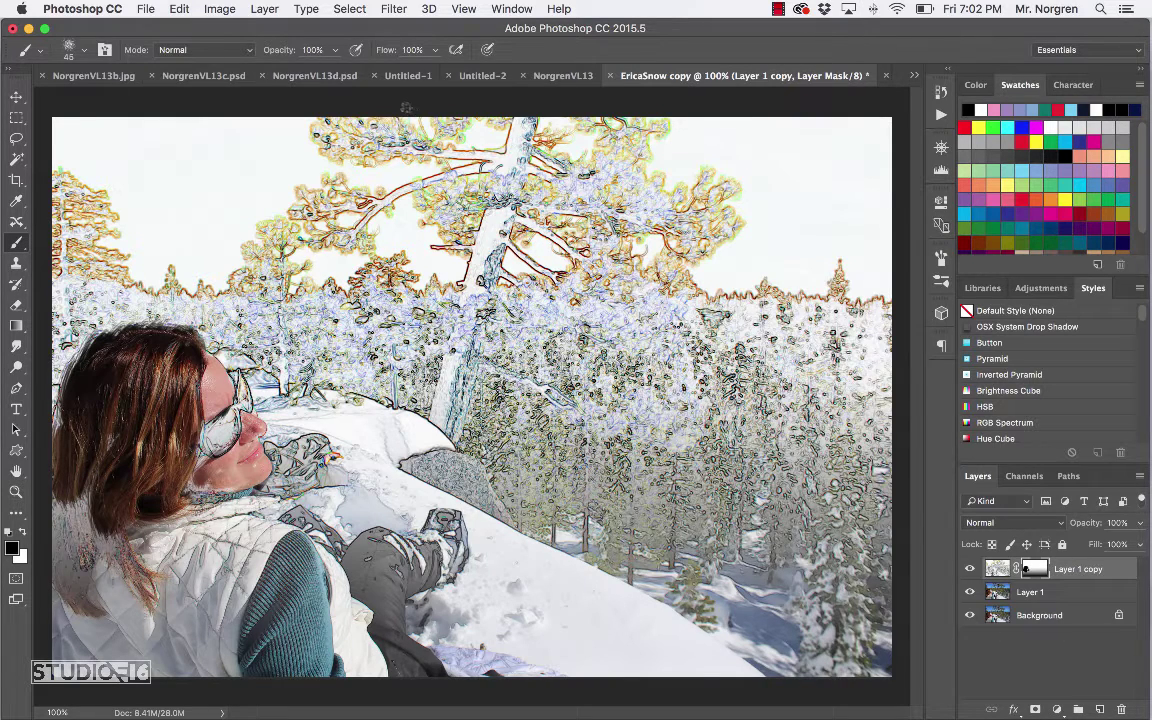
left_click(185, 78)
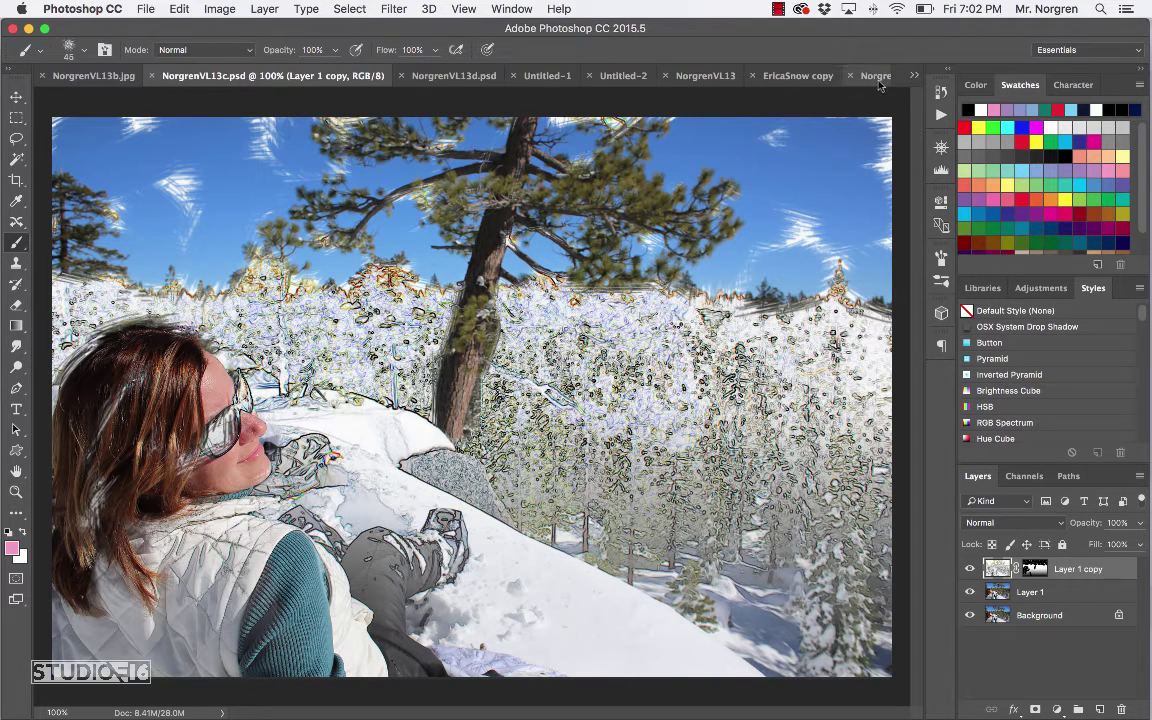
left_click(798, 79)
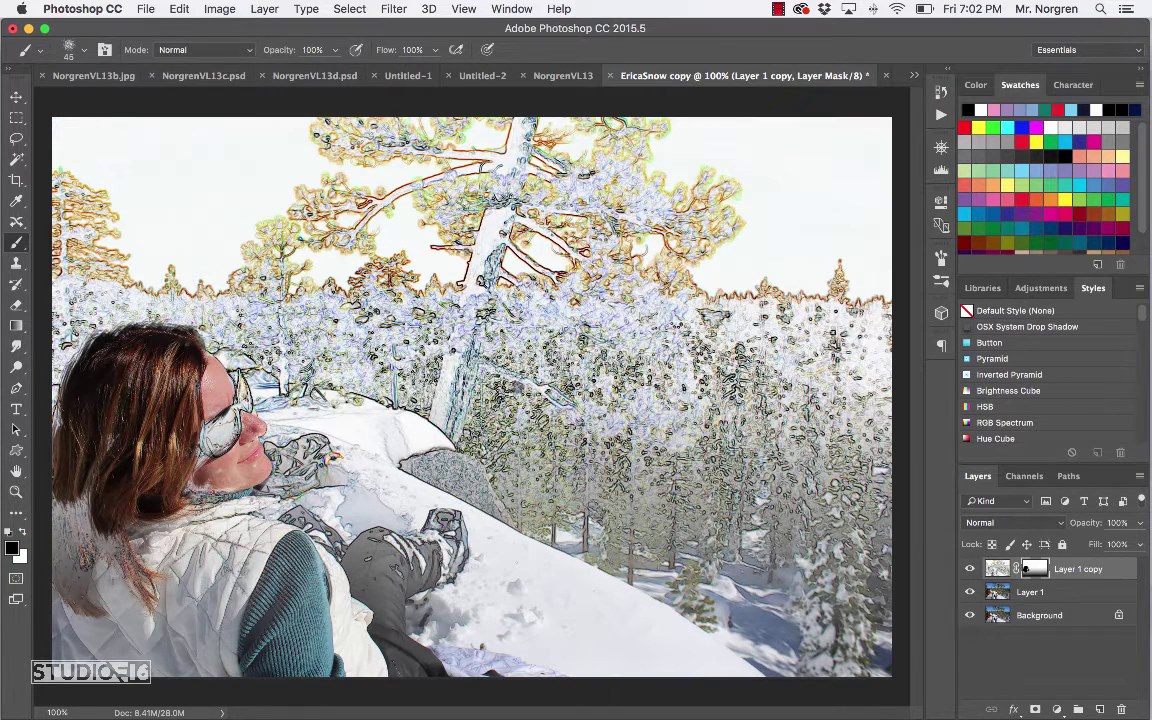
- Save the snow sketch as the Photoshop file NorgrenVL13c
key("super+shift+s")
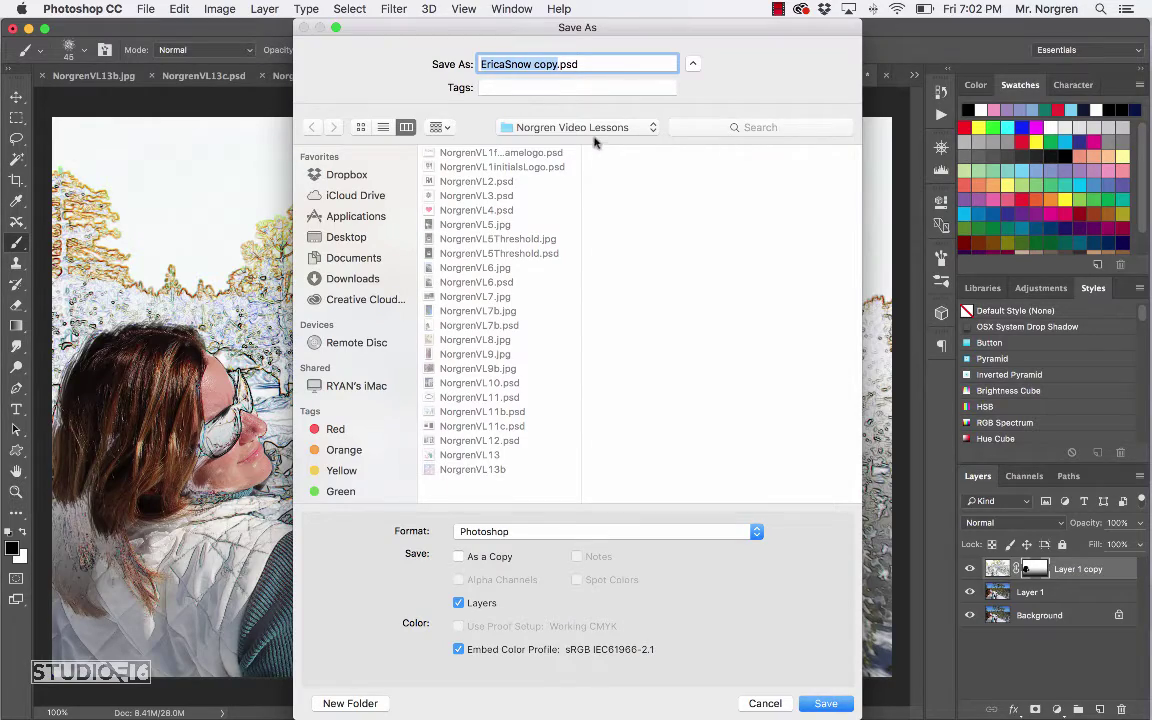
triple_click(584, 64)
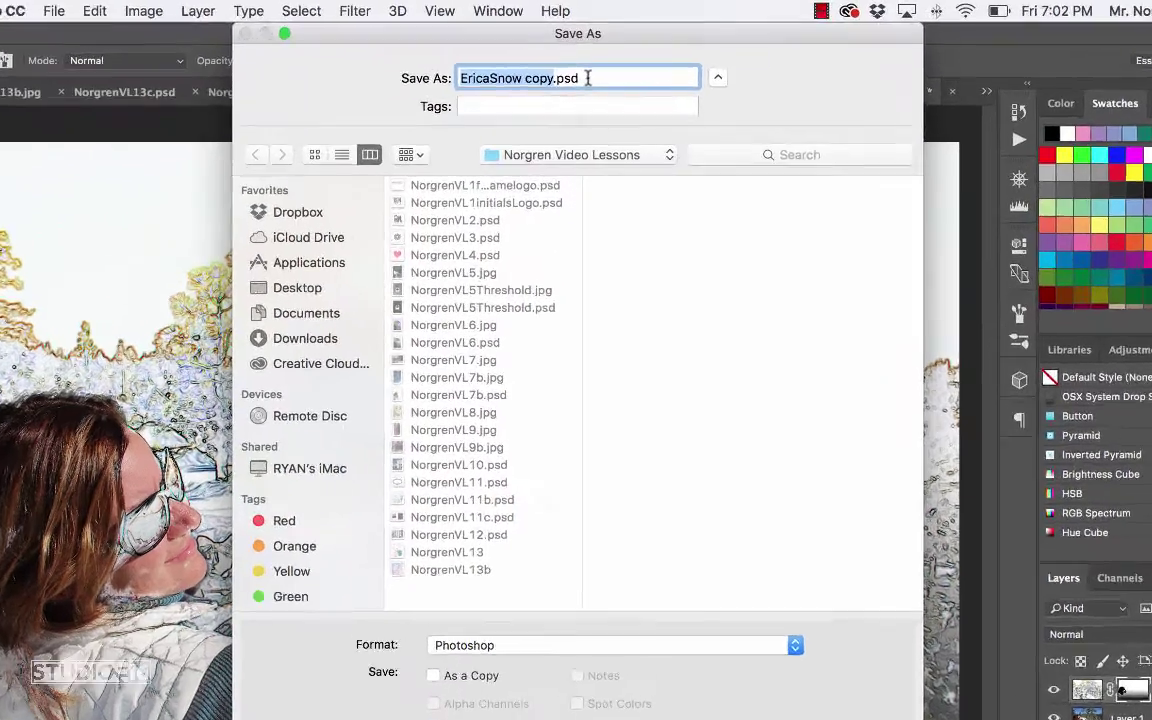
type("NorgrenVL")
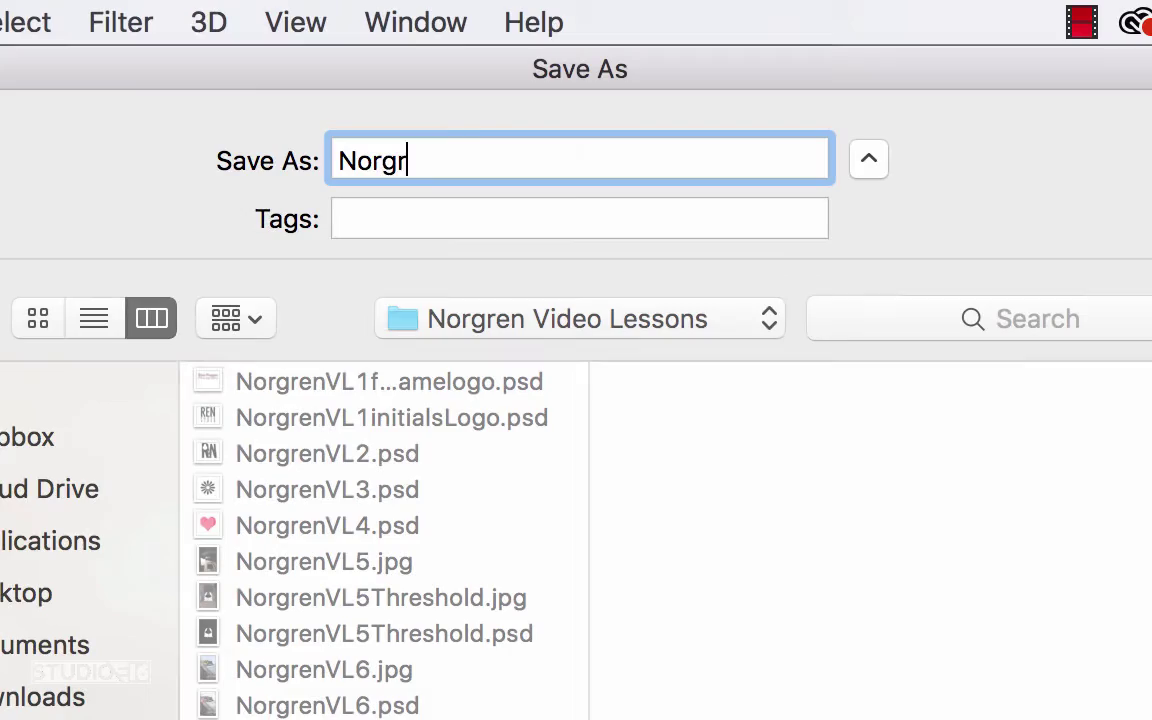
type("13c")
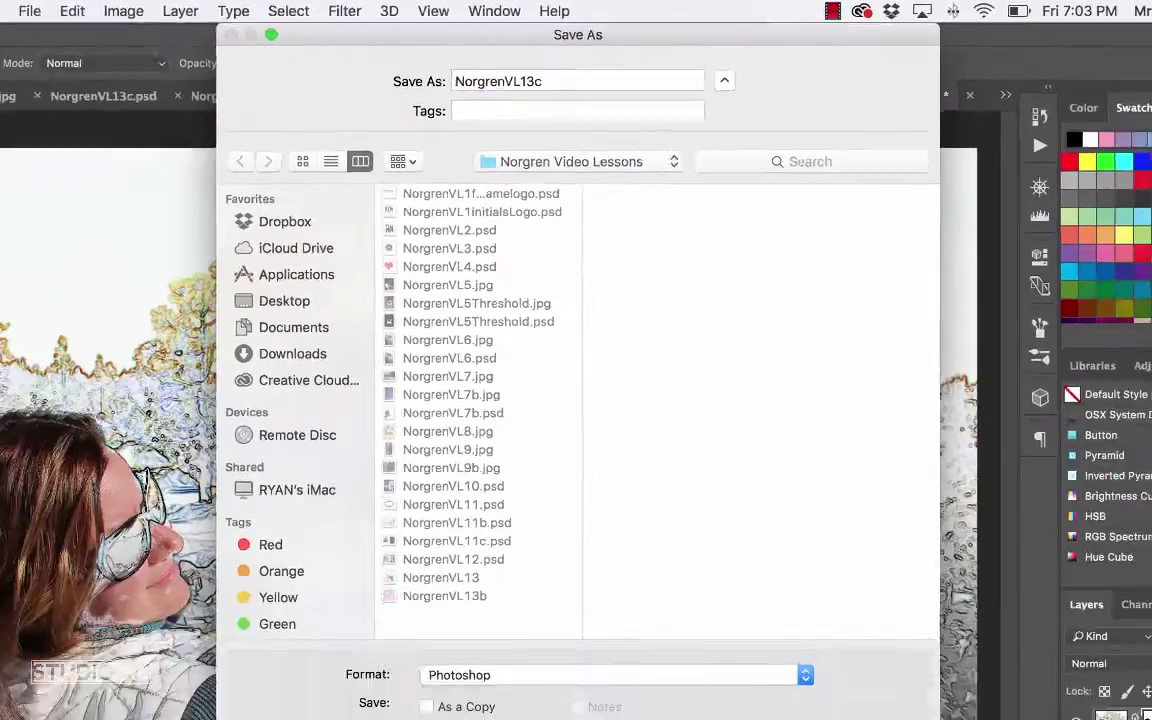
key("Return")
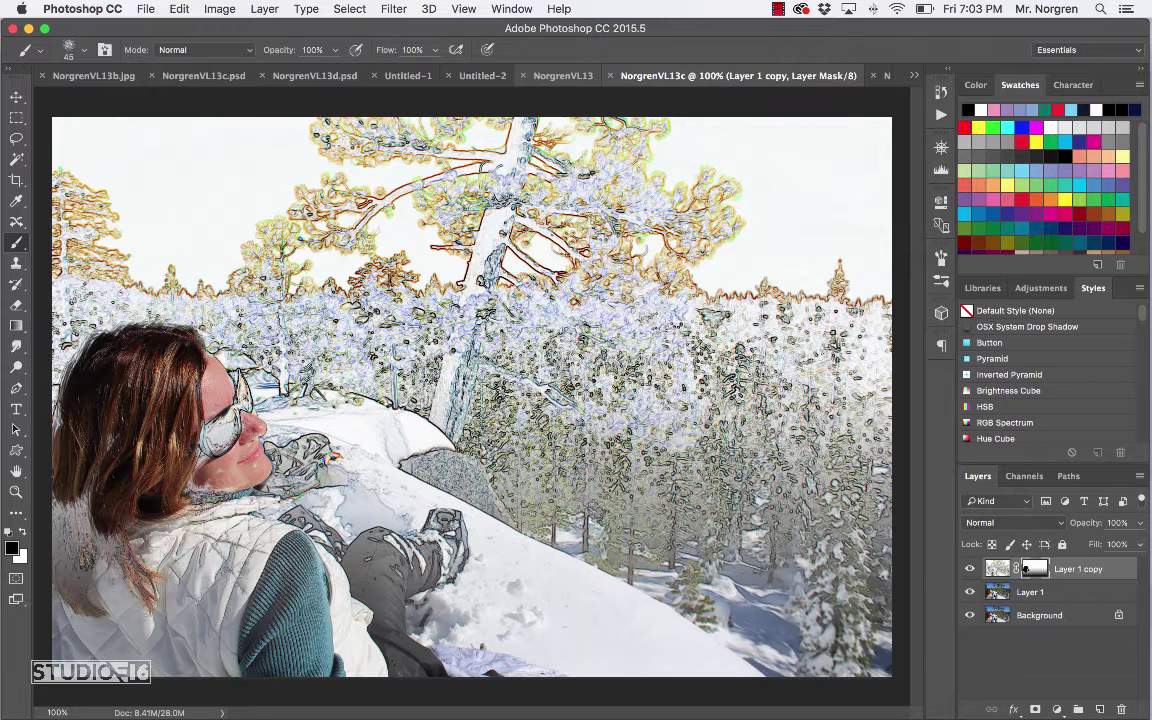
- Create the 5 × 5 inch, 300 ppi Untitled-3 canvas and list the brush libraries
key("super+n")
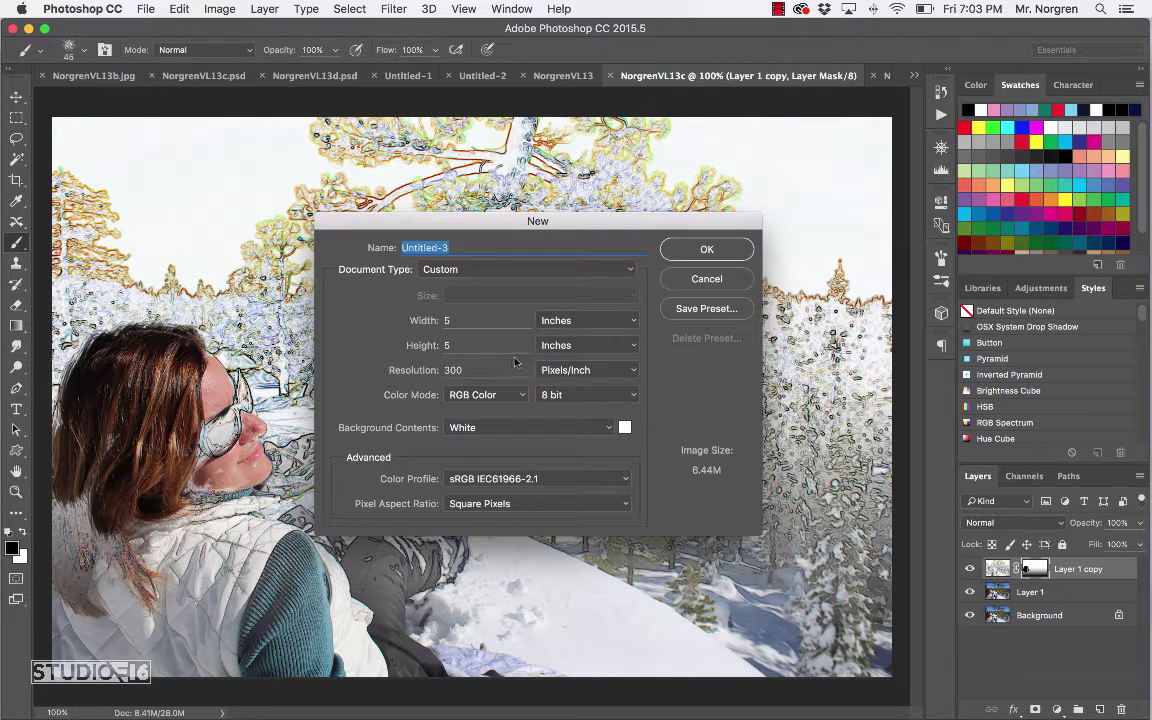
left_click(707, 250)
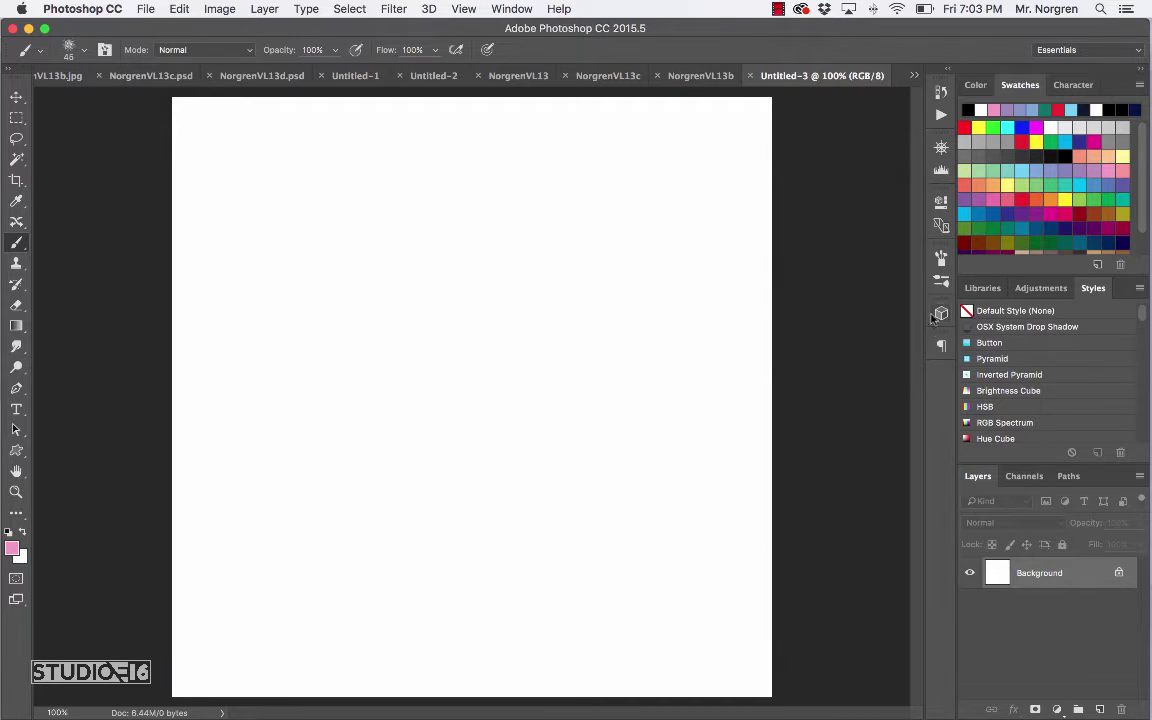
left_click(941, 283)
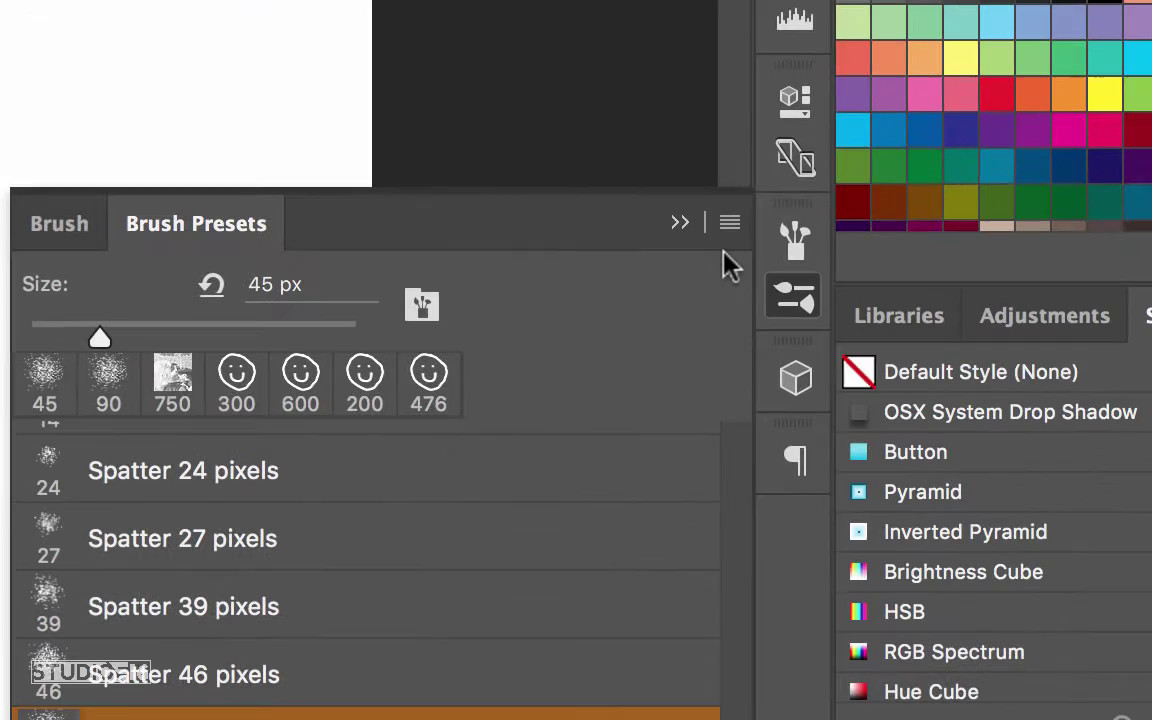
left_click(729, 228)
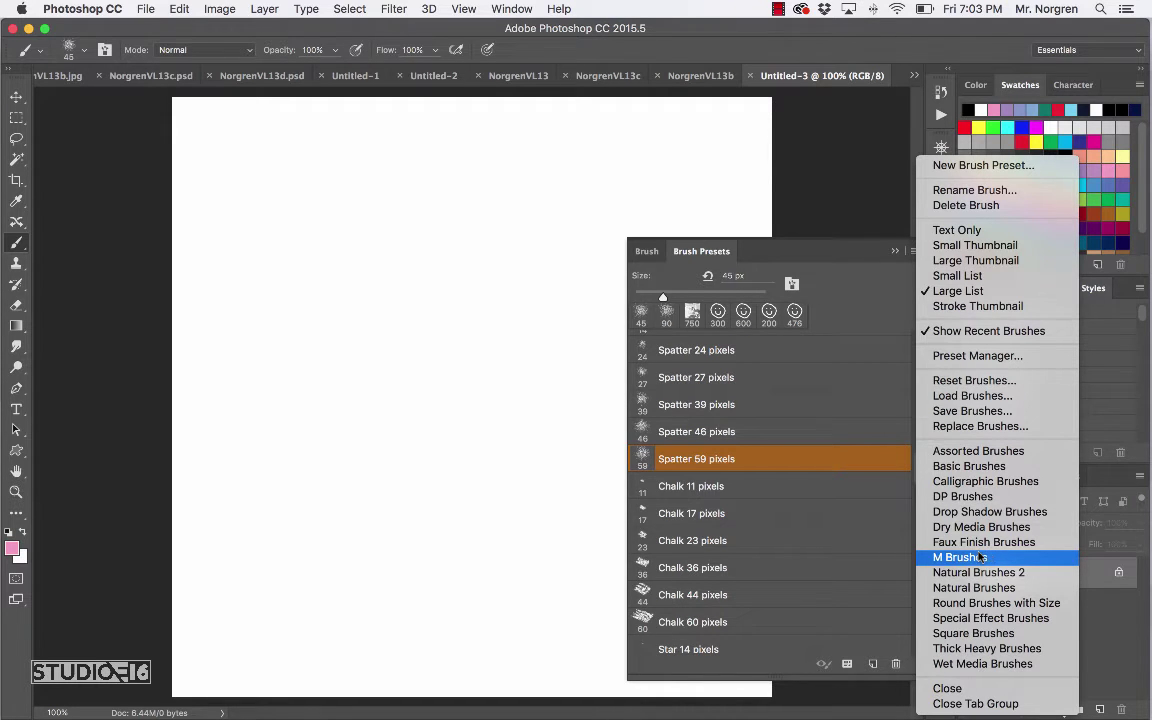
- Load Special Effect Brushes and paint pink ducks with Ducks Not in a Row, enlarged to 90 px
left_click(981, 620)
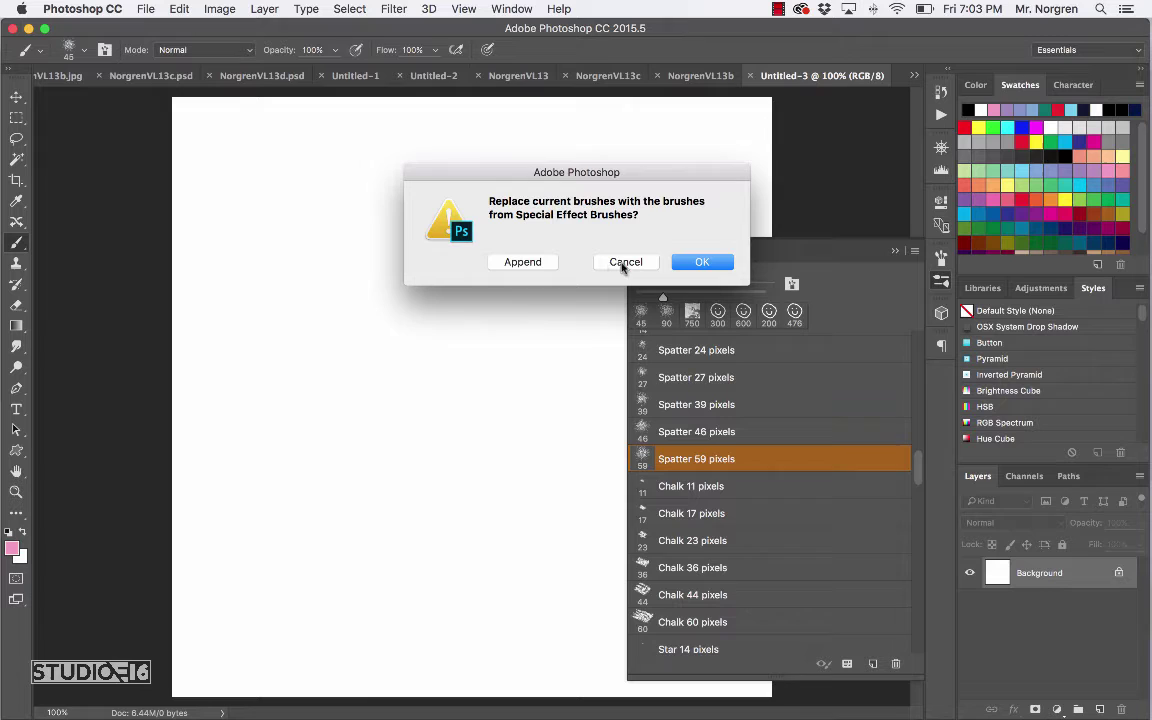
left_click(620, 262)
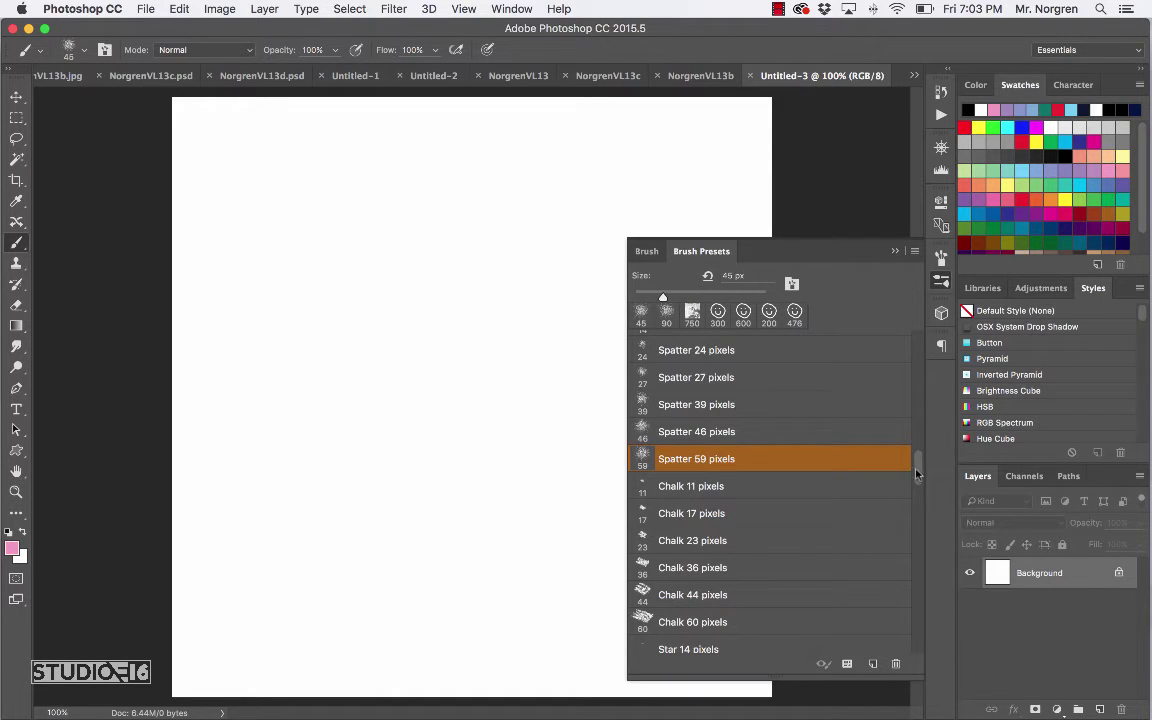
left_click_drag(918, 475, 910, 586)
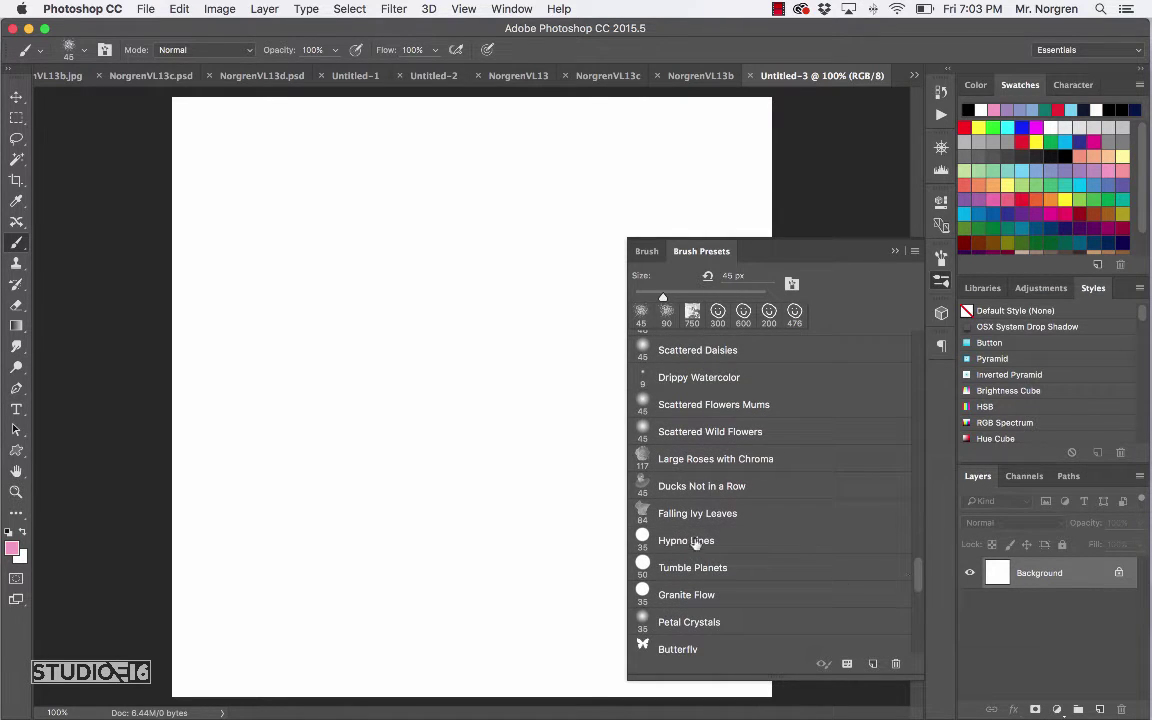
left_click(672, 489)
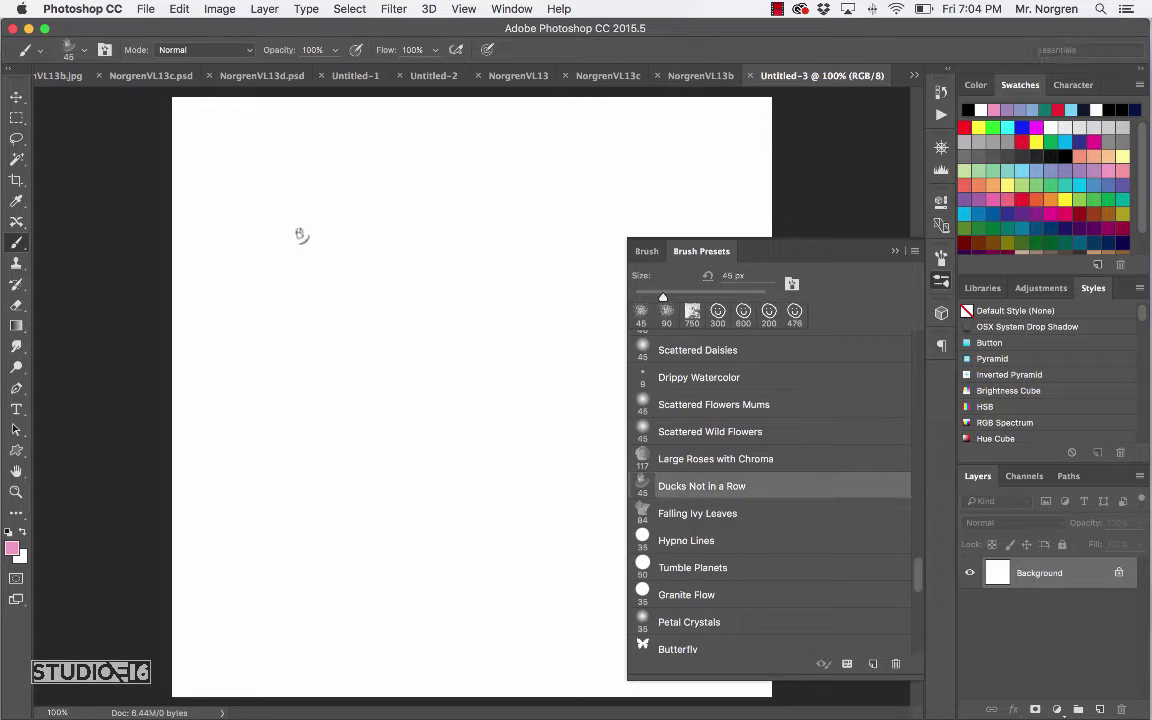
mouse_move(373, 200)
left_mouse_down()
mouse_move(330, 213)
mouse_move(383, 245)
mouse_move(375, 312)
left_mouse_up()
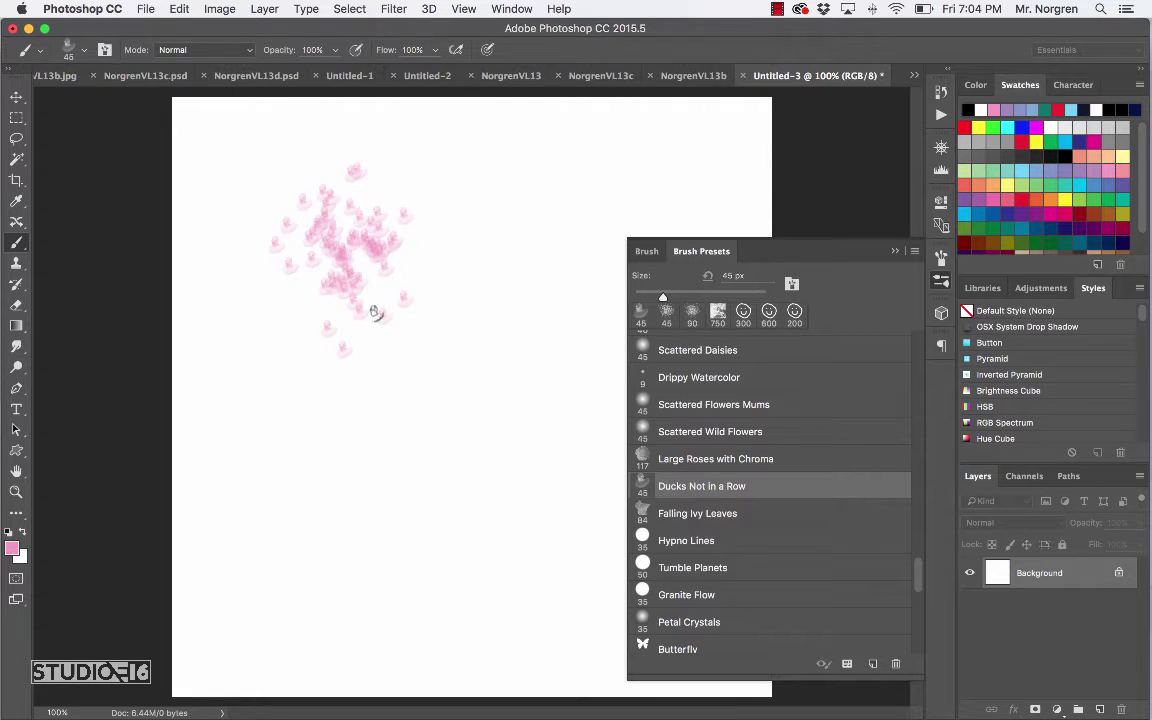
key("bracketright")
key("bracketright")
key("bracketright")
key("bracketright")
key("bracketright")
mouse_move(405, 220)
left_mouse_down()
mouse_move(423, 250)
mouse_move(463, 265)
mouse_move(551, 221)
left_mouse_up()
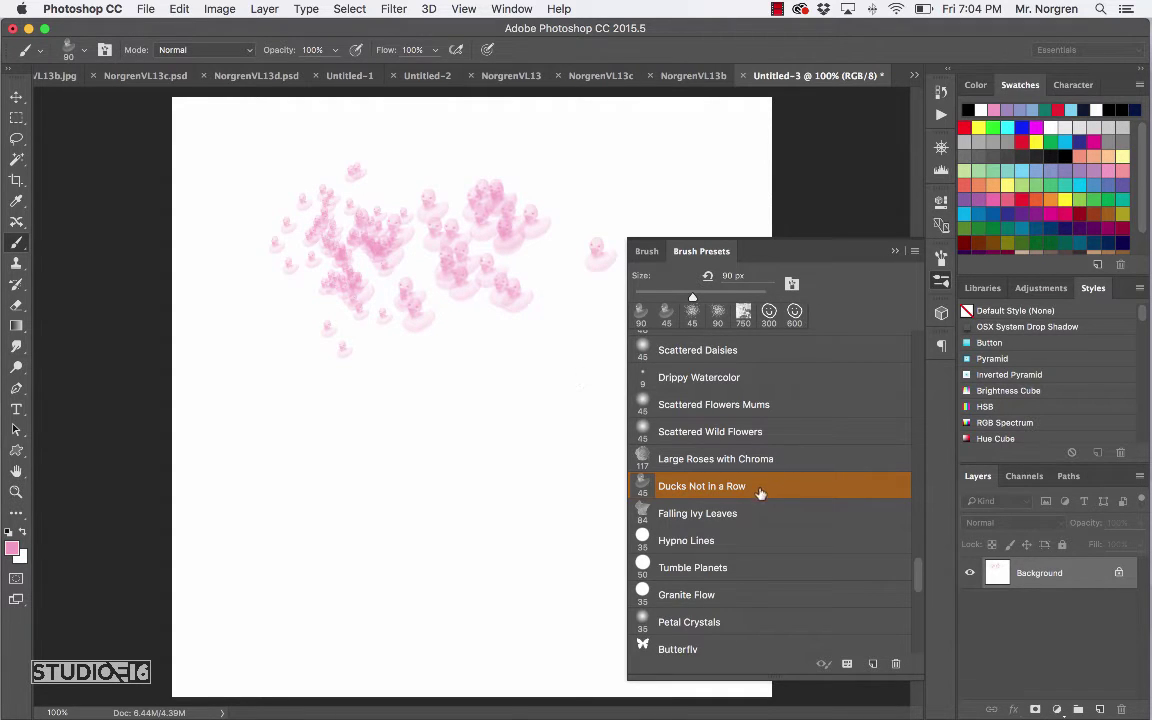
- Paint butterflies at two sizes with the Butterfly brush, then revert the canvas to blank white
left_click(675, 649)
mouse_move(330, 393)
left_mouse_down()
mouse_move(288, 445)
mouse_move(371, 497)
left_mouse_up()
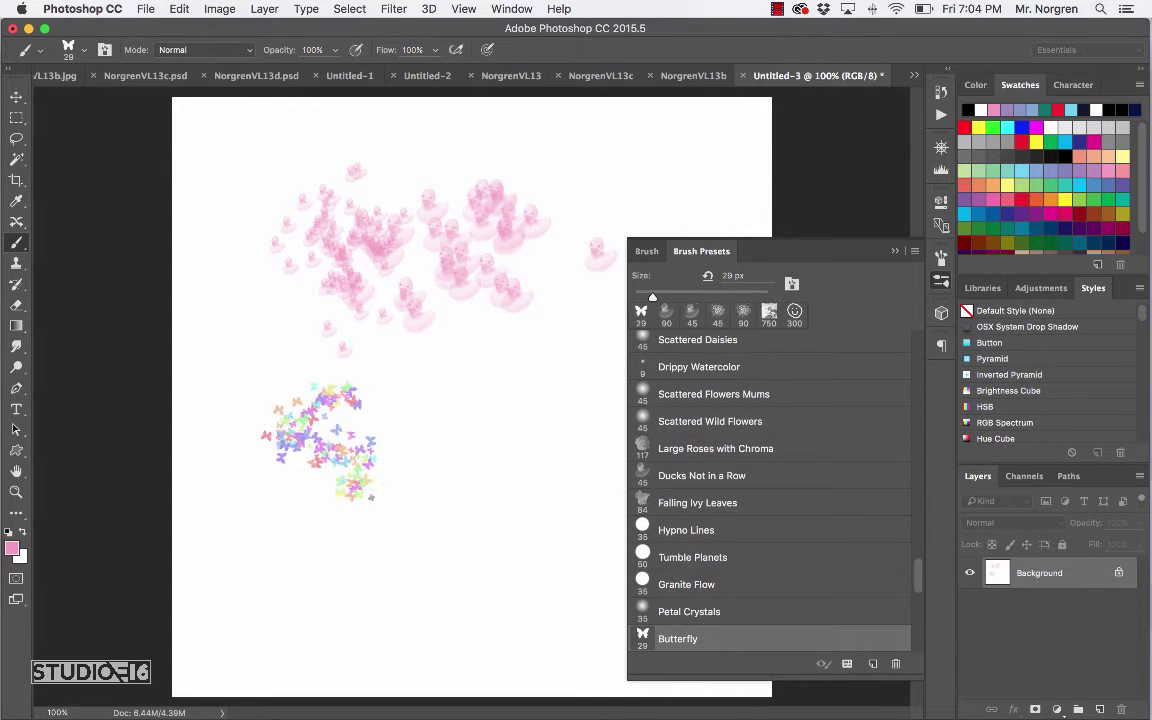
key("bracketright")
key("bracketright")
key("bracketright")
key("bracketright")
key("bracketright")
key("bracketright")
mouse_move(437, 470)
left_mouse_down()
mouse_move(434, 414)
mouse_move(465, 310)
mouse_move(520, 365)
left_mouse_up()
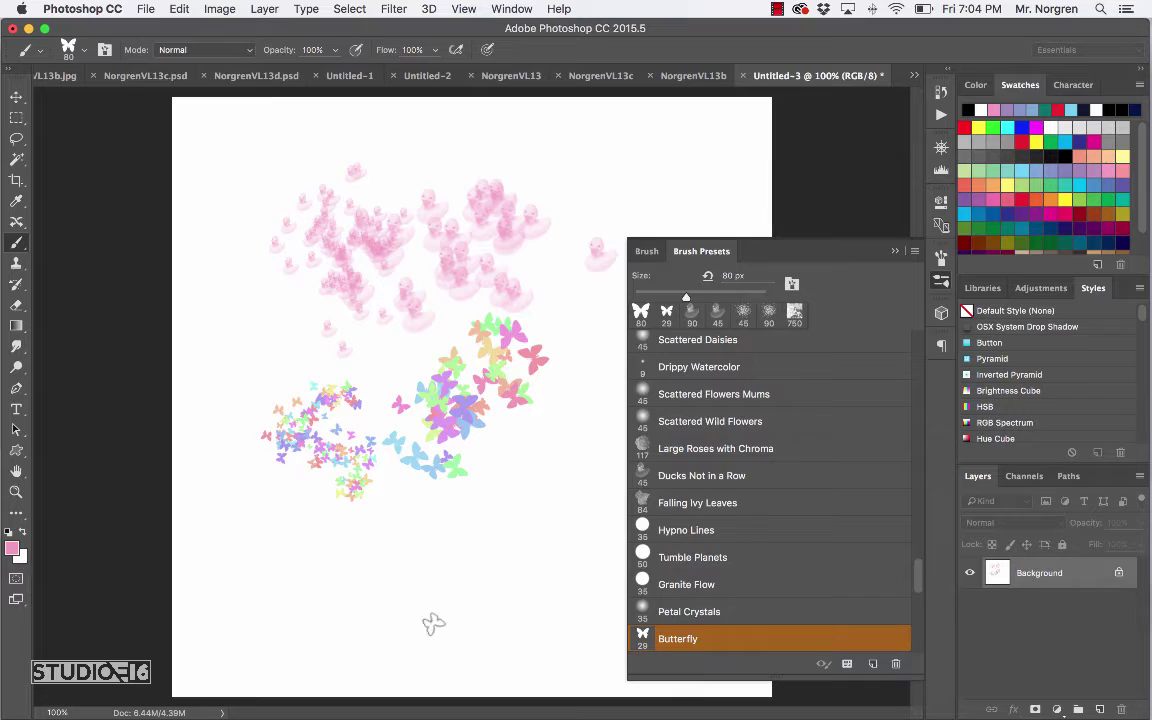
key("super+alt+z")
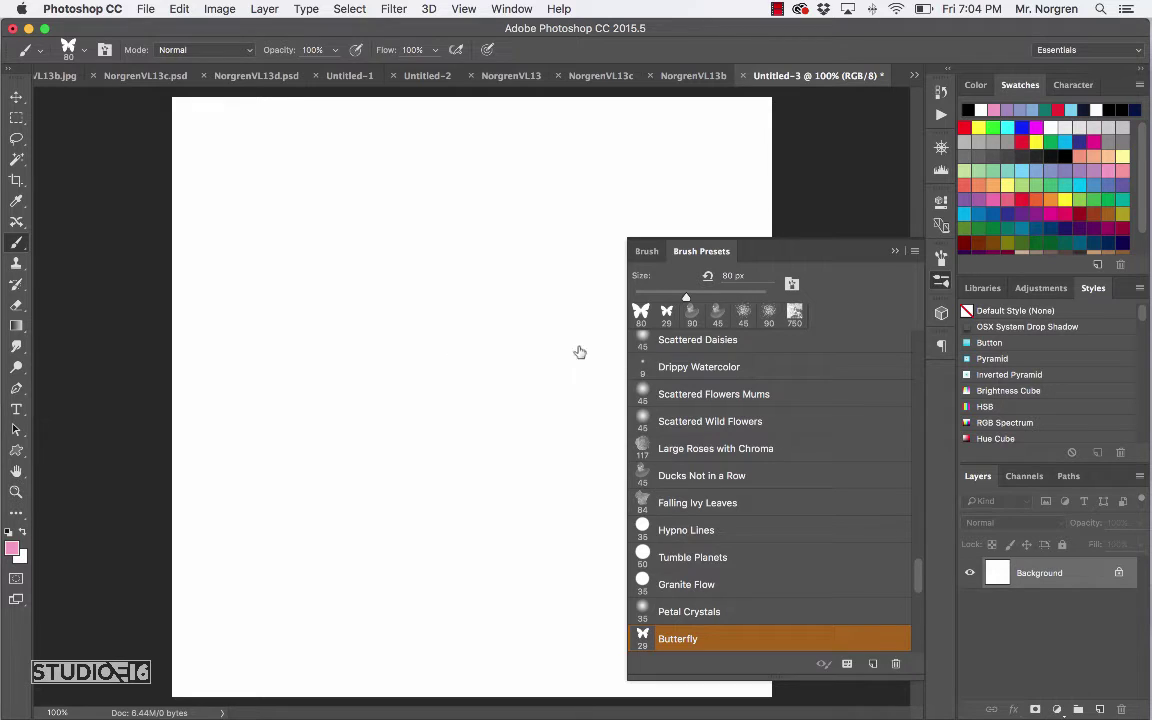
- Append the Calligraphic Brushes and enlarge the Flat 35 px tip to 175 px
left_click(914, 253)
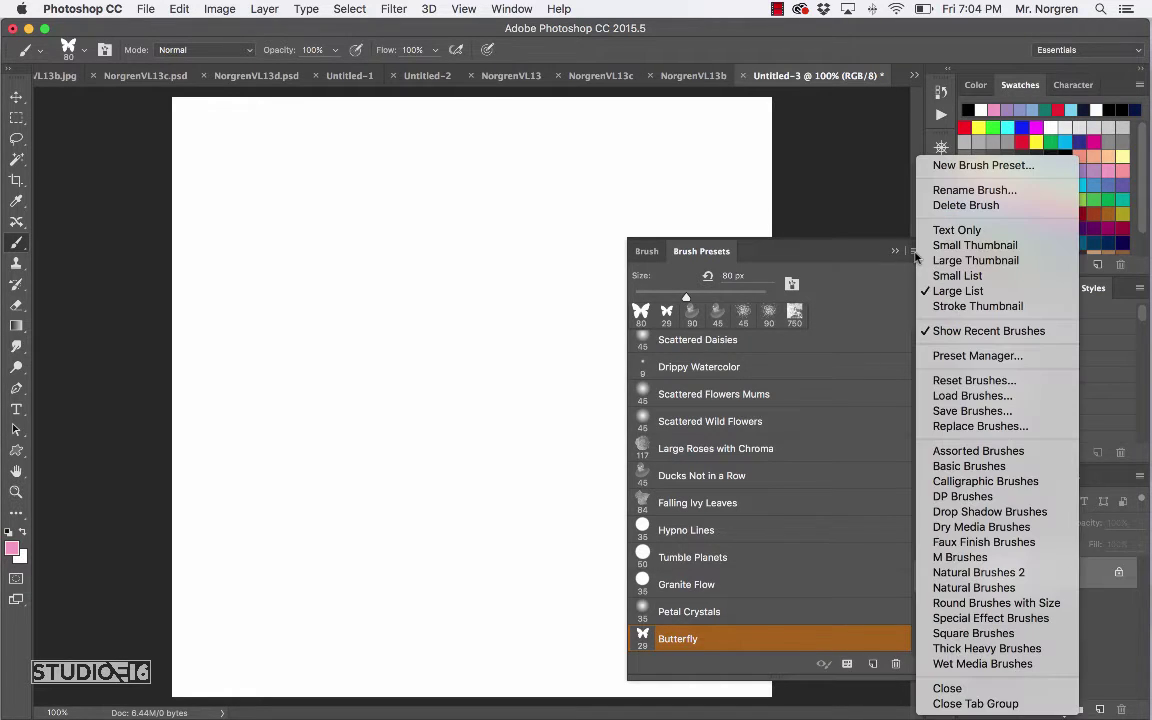
left_click(993, 482)
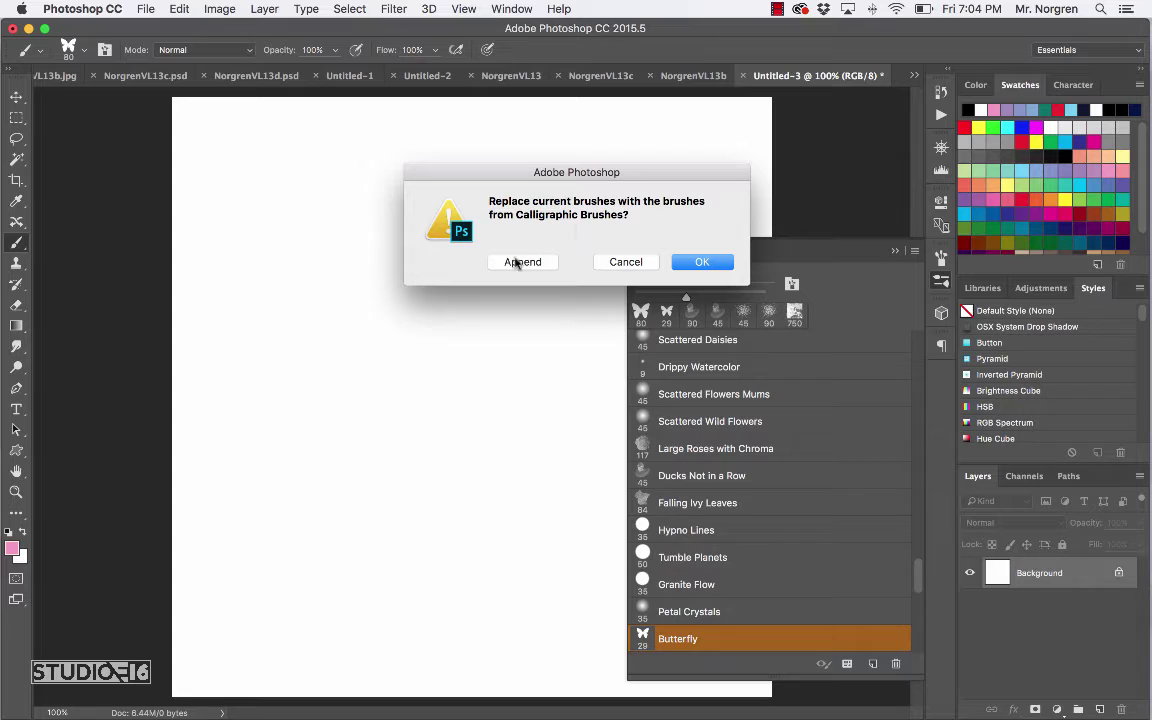
left_click(638, 263)
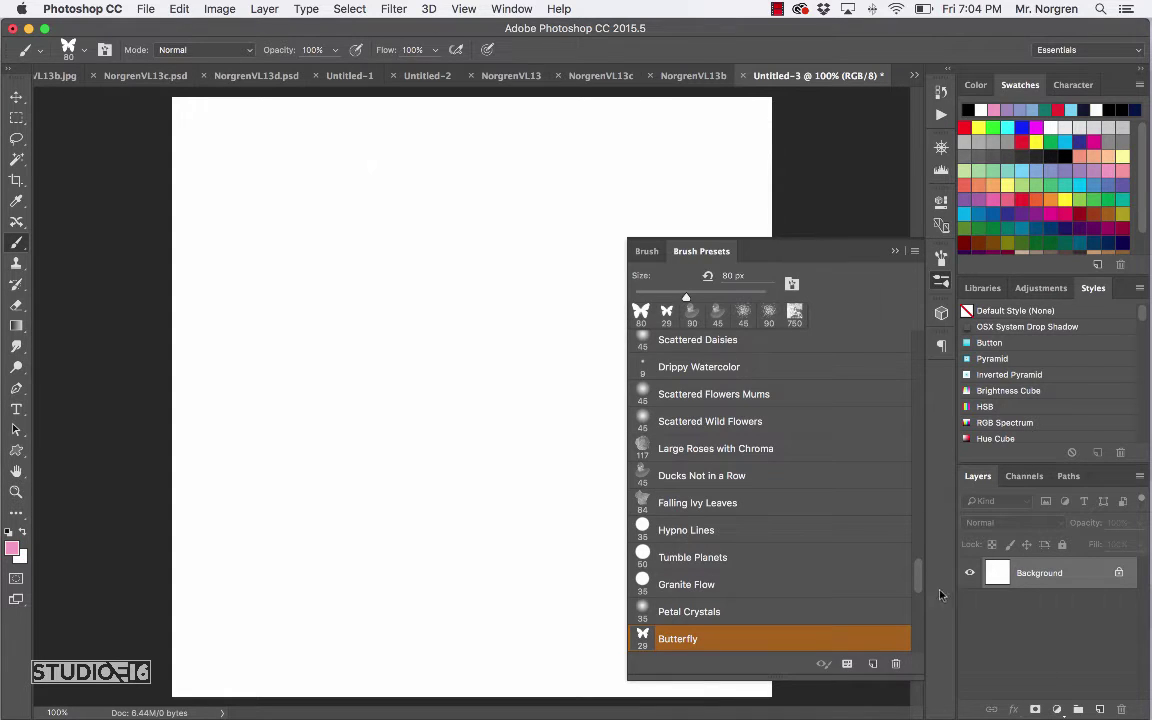
left_click_drag(916, 574, 918, 623)
scroll(824, 552, "up", 5)
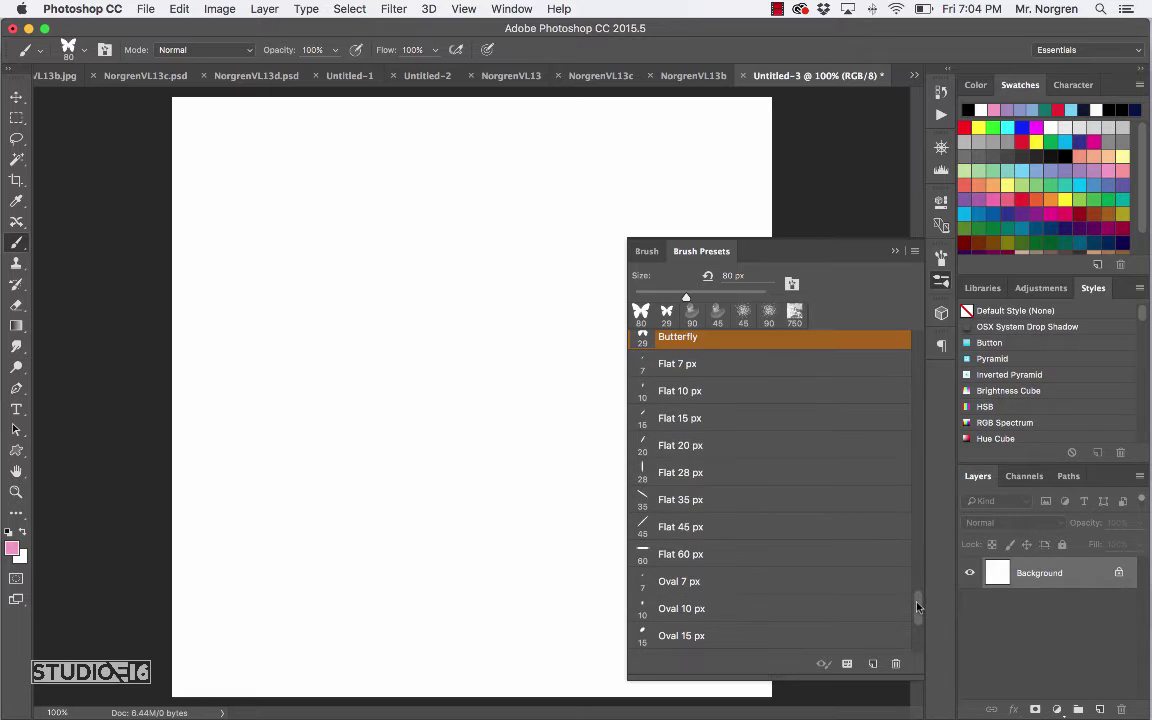
left_click(643, 497)
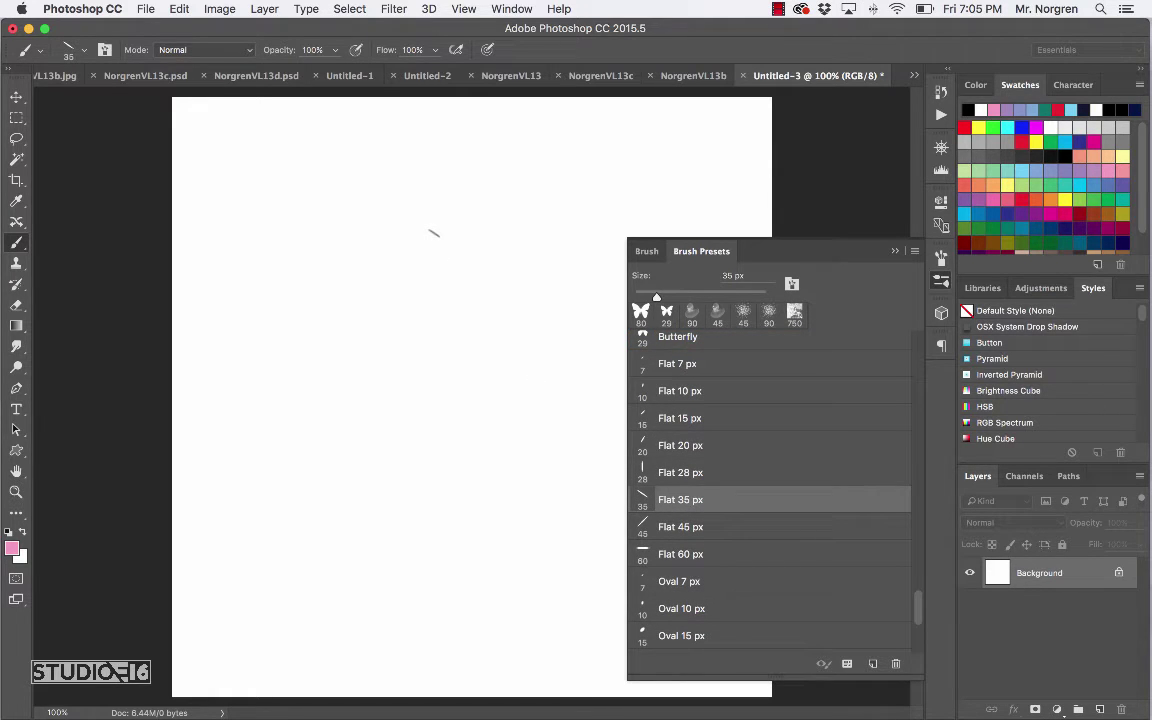
key("bracketright")
key("bracketright")
key("bracketright")
left_click(850, 258)
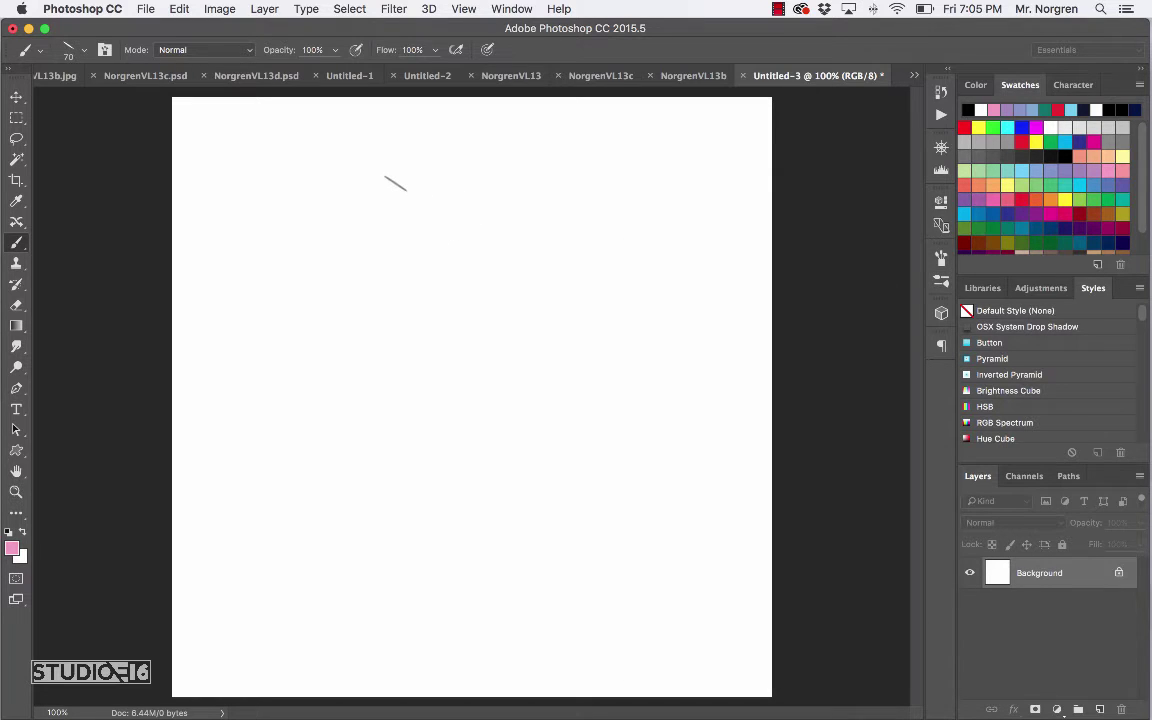
key("bracketright")
key("bracketright")
key("bracketright")
key("bracketright")
key("bracketright")
key("bracketright")
- Undo a stray pink stroke, switch to black, and paint a calligraphic cross
mouse_move(451, 152)
left_mouse_down()
mouse_move(454, 470)
mouse_move(397, 483)
left_mouse_up()
key("super+z")
key("d")
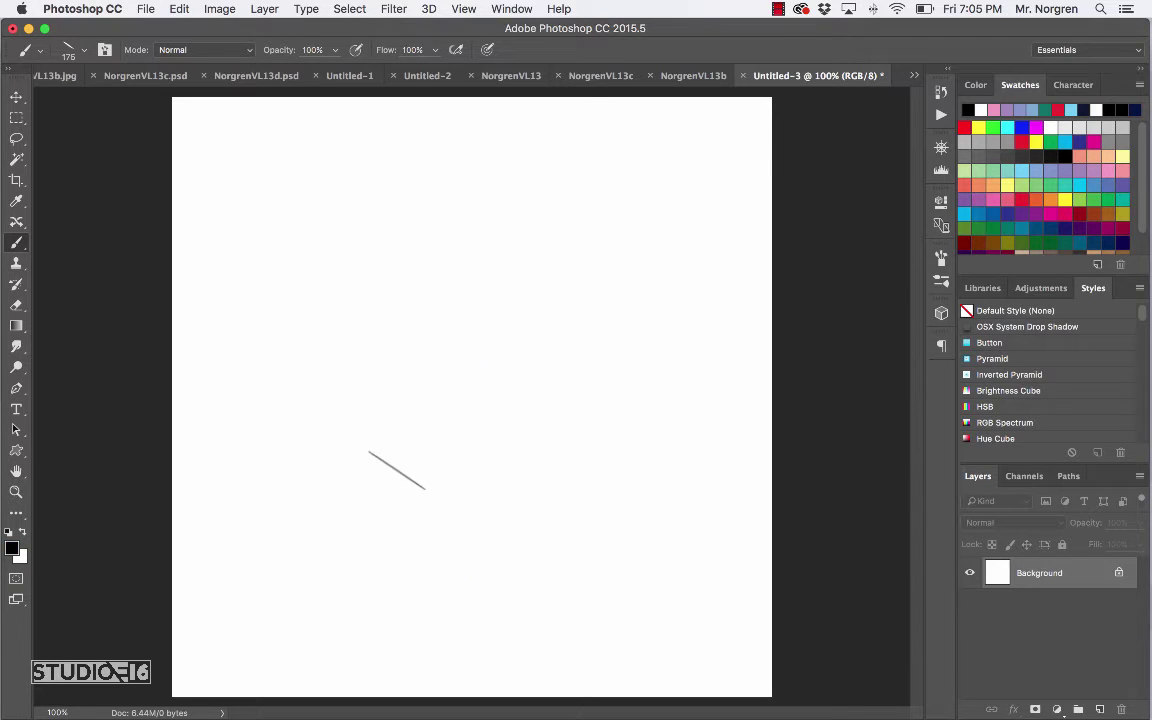
mouse_move(465, 146)
left_mouse_down()
mouse_move(469, 335)
mouse_move(422, 437)
left_mouse_up()
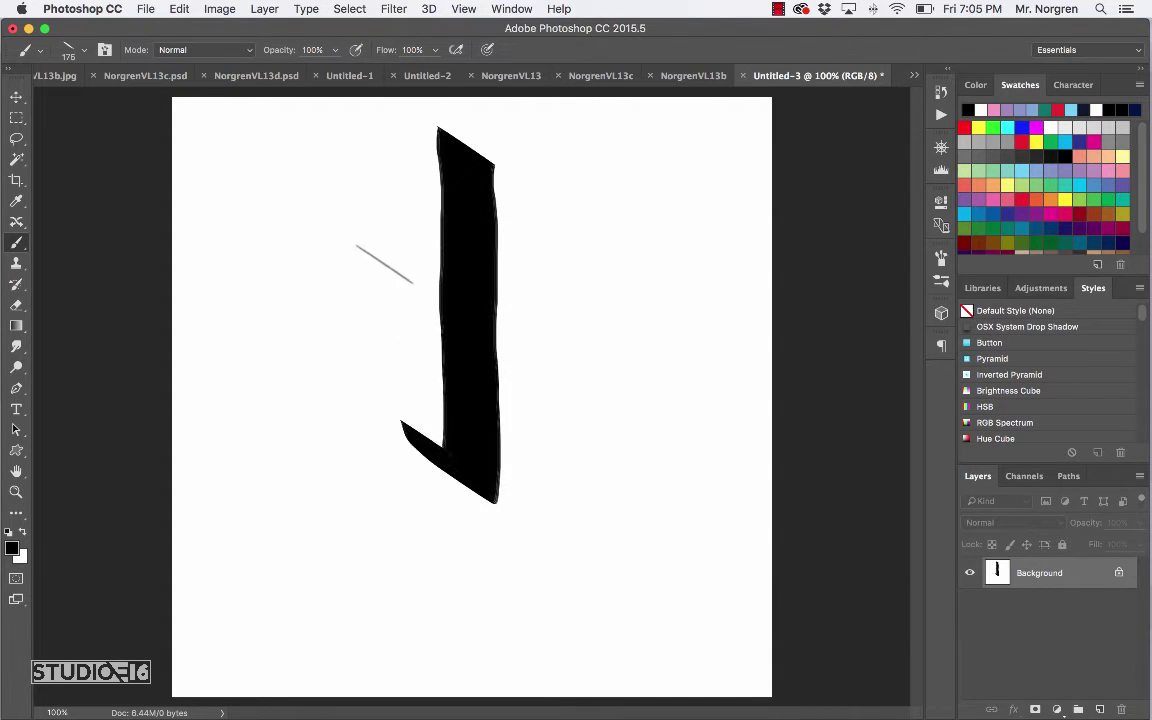
left_click_drag(359, 265, 556, 255)
mouse_move(486, 341)
left_mouse_down()
mouse_move(522, 342)
mouse_move(520, 375)
left_mouse_up()
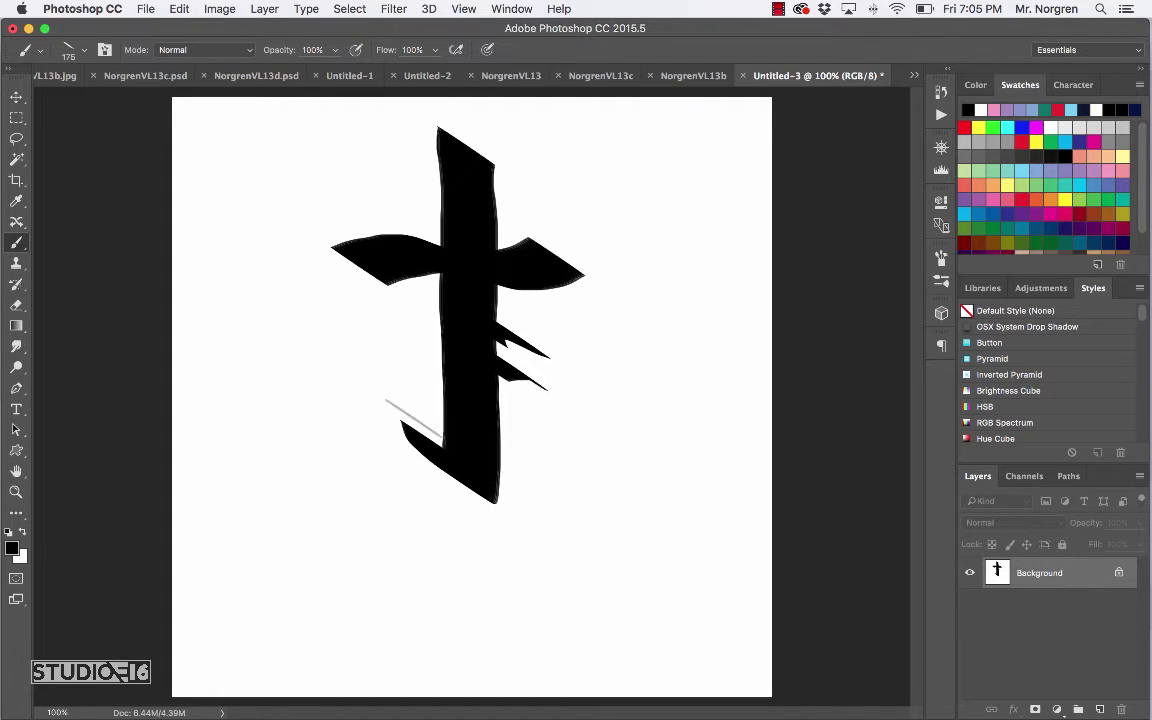
- At 150 px, paint the word 'love' beneath the cross
key("bracketleft")
left_click_drag(253, 509, 248, 640)
mouse_move(303, 571)
left_mouse_down()
mouse_move(299, 620)
mouse_move(328, 638)
mouse_move(343, 598)
mouse_move(377, 589)
mouse_move(395, 650)
mouse_move(398, 591)
mouse_move(433, 568)
left_mouse_up()
mouse_move(458, 612)
left_mouse_down()
mouse_move(481, 592)
mouse_move(473, 563)
mouse_move(455, 585)
mouse_move(471, 648)
mouse_move(525, 648)
left_mouse_up()
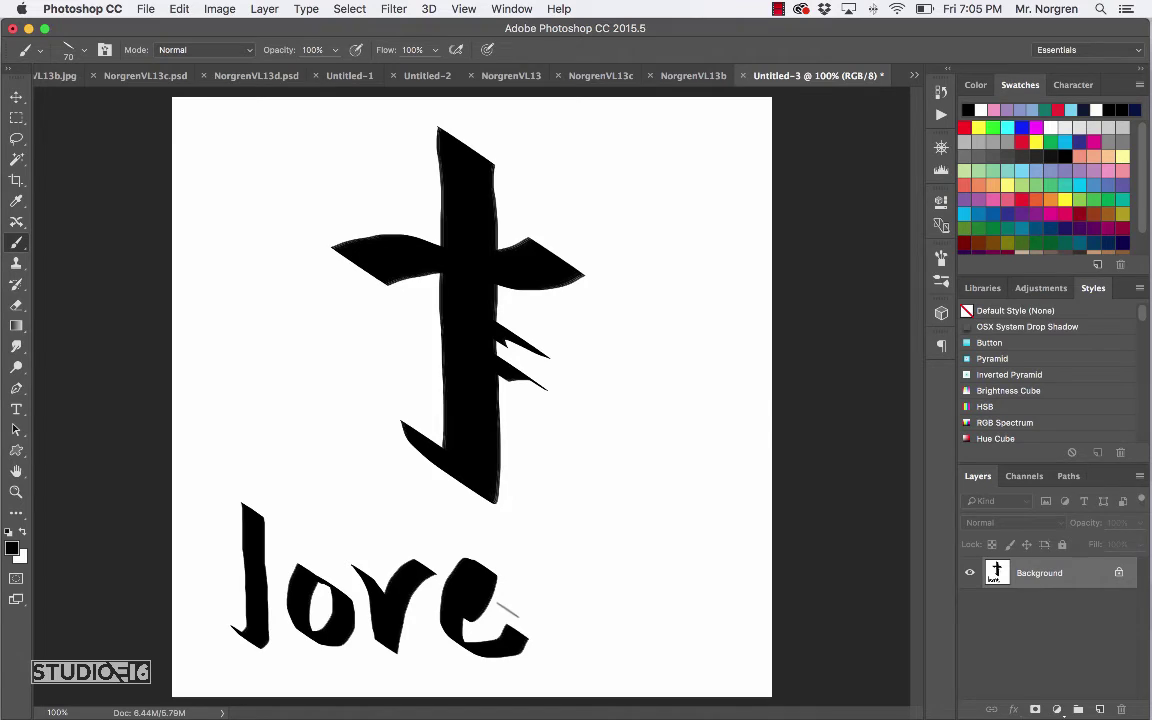
key("super+s")
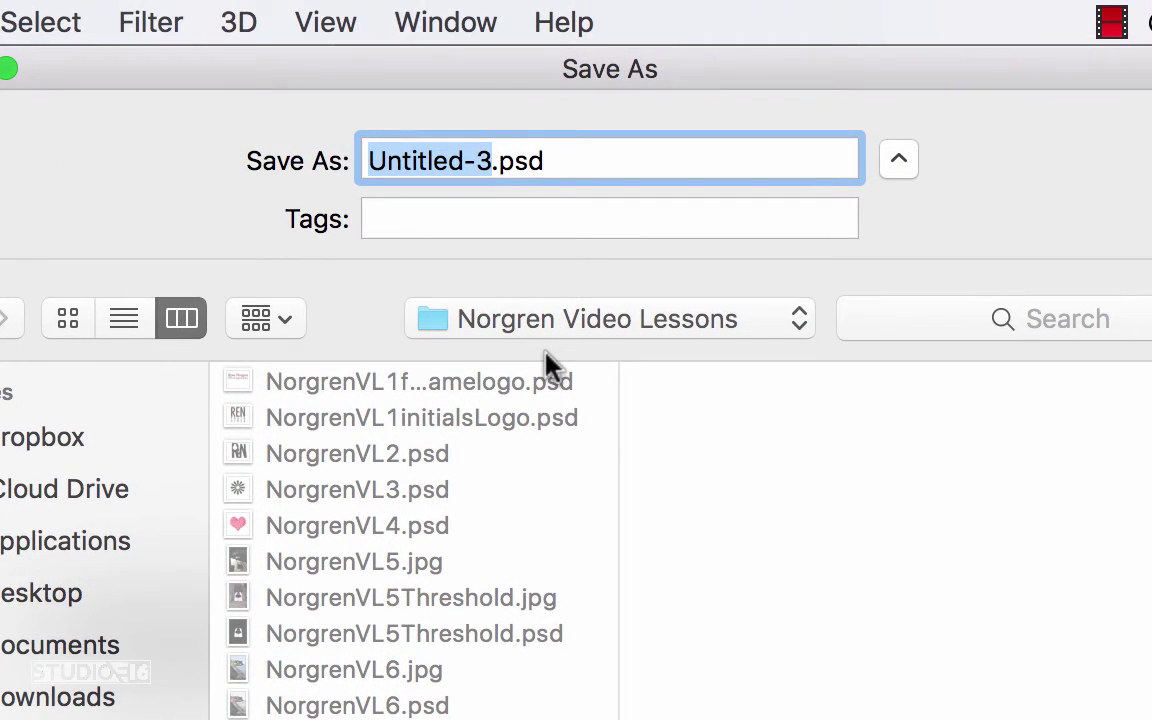
- Save the drawing as NorgrenVL13d.psd
type("NorgrenV")
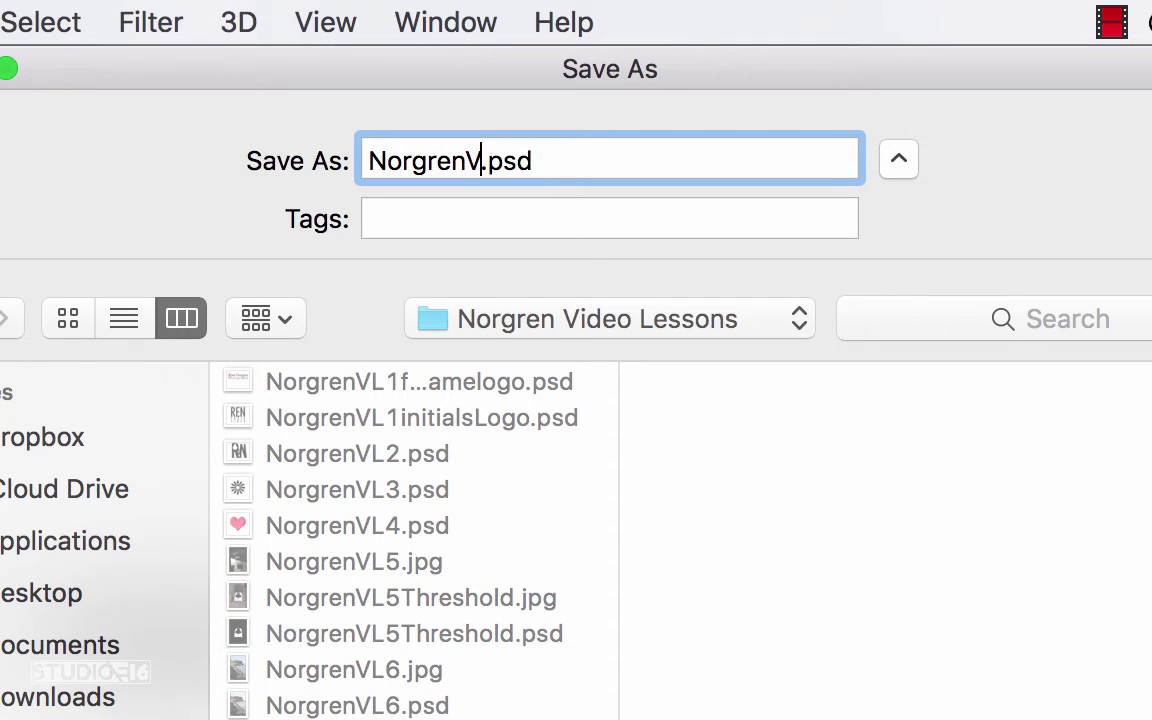
type("L13")
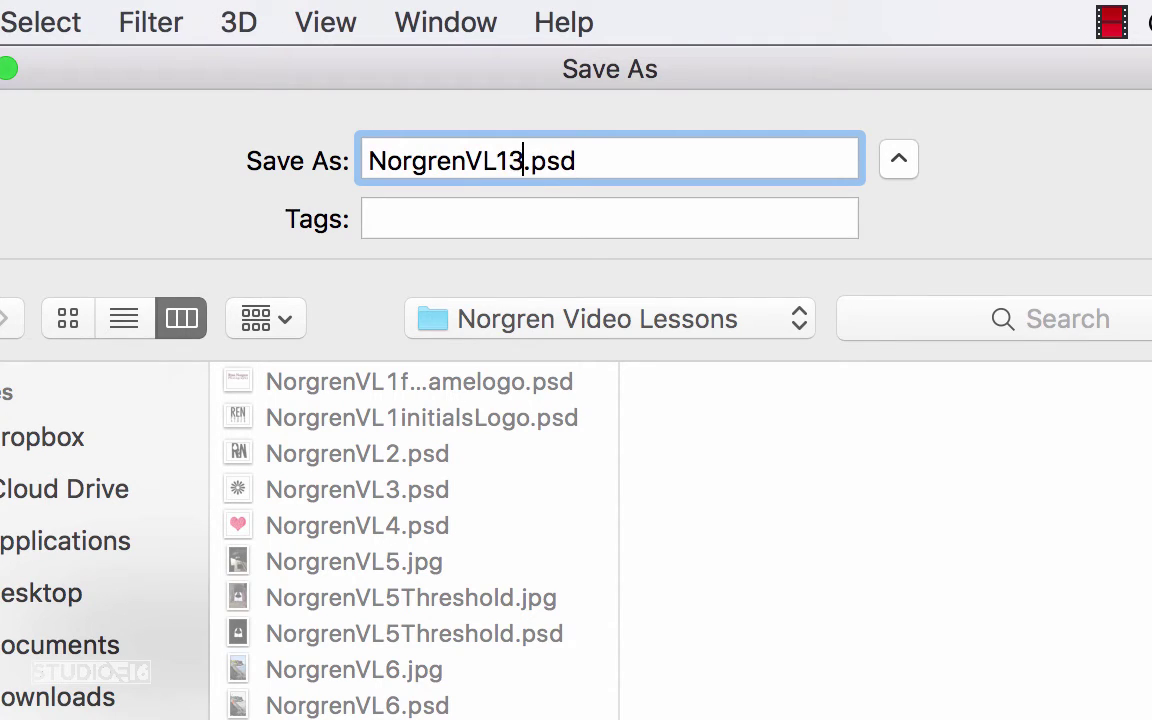
type("d")
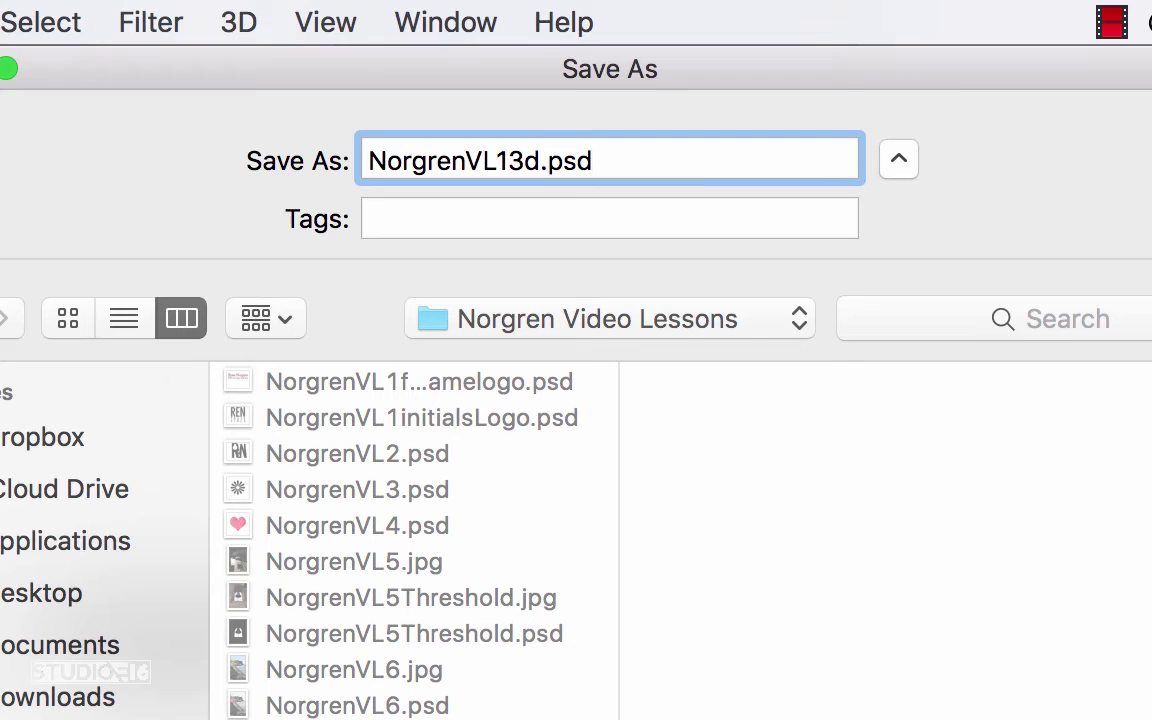
key("Return")
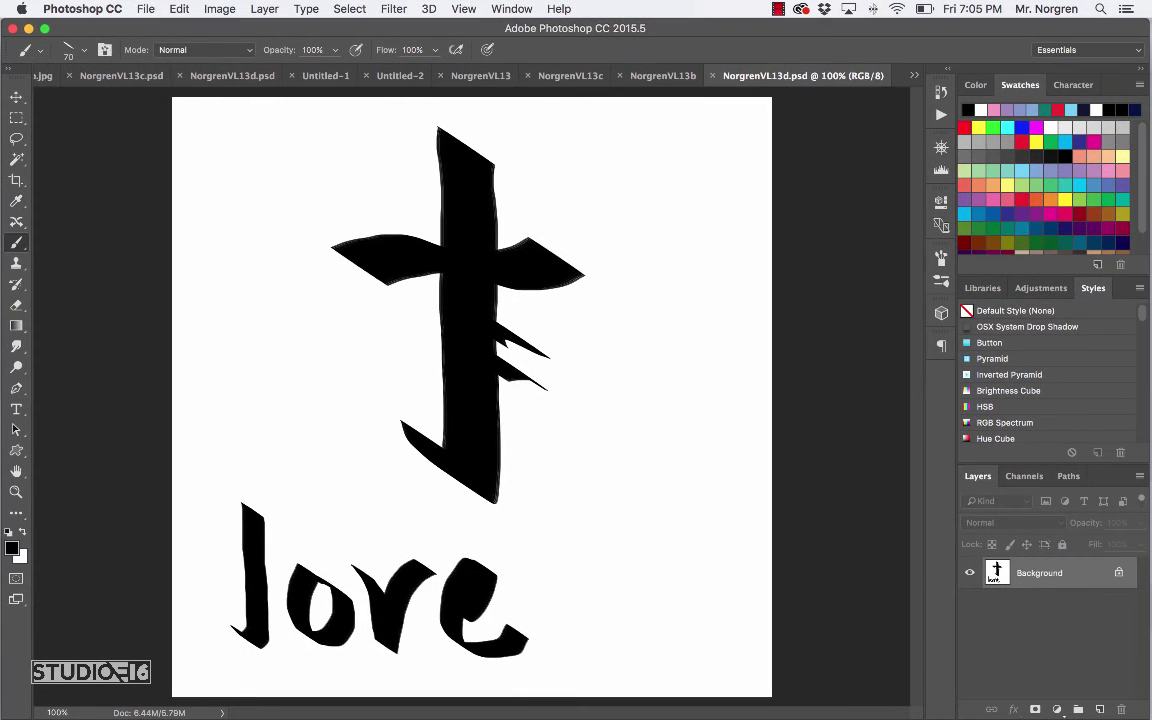